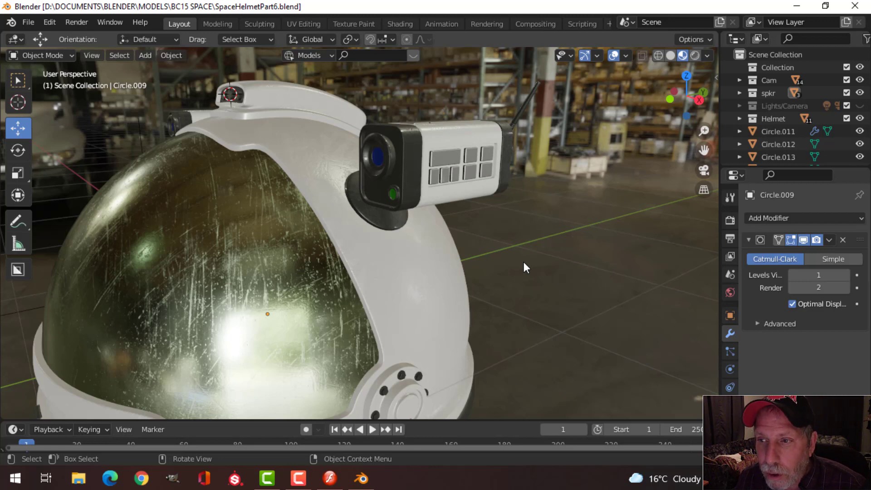
Step: Snap the 3D cursor to the front face of the wide button on the helmet camera's side panel
click(438, 158)
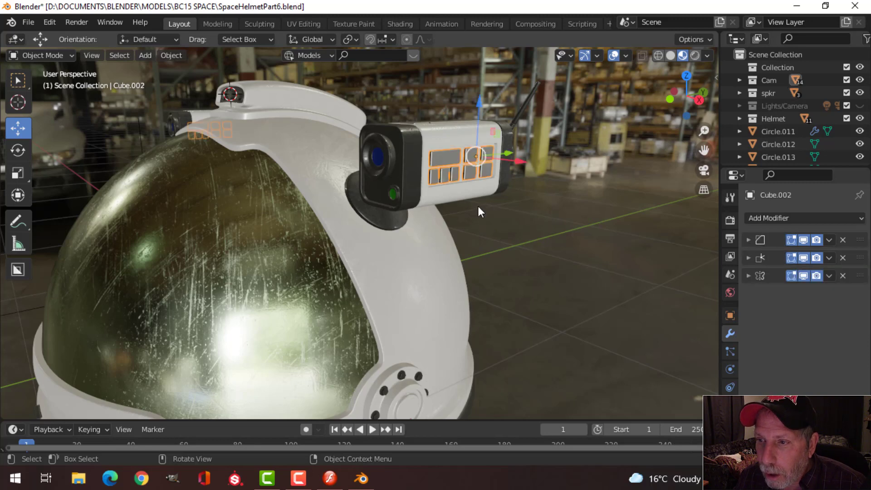
key(Tab)
scroll(478, 206, up, 3)
mouse_move(478, 206)
middle_down()
mouse_move(491, 210)
mouse_move(464, 216)
middle_up()
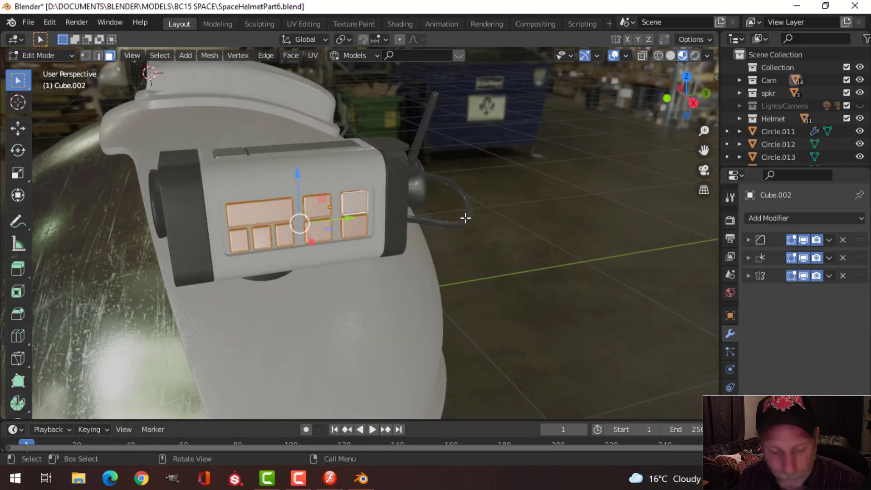
click(252, 212)
middle_drag(387, 240, 424, 242)
key(shift+s)
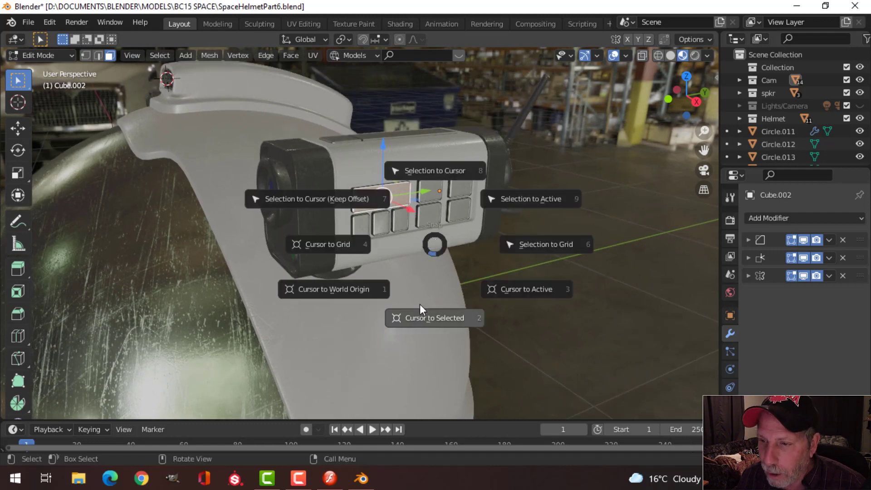
click(429, 317)
key(Tab)
Step: Add a text object at the 3D cursor on the wide button, working in right orthographic view
scroll(479, 276, up, 5)
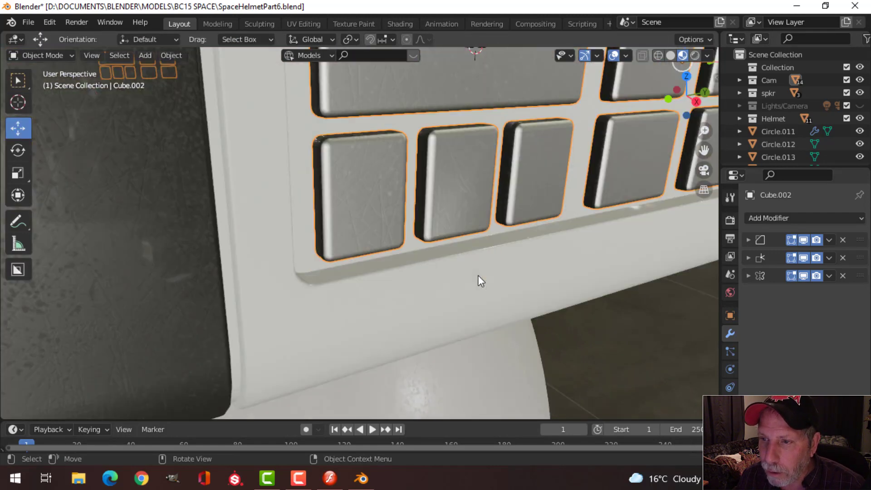
scroll(490, 271, down, 3)
key(KP_3)
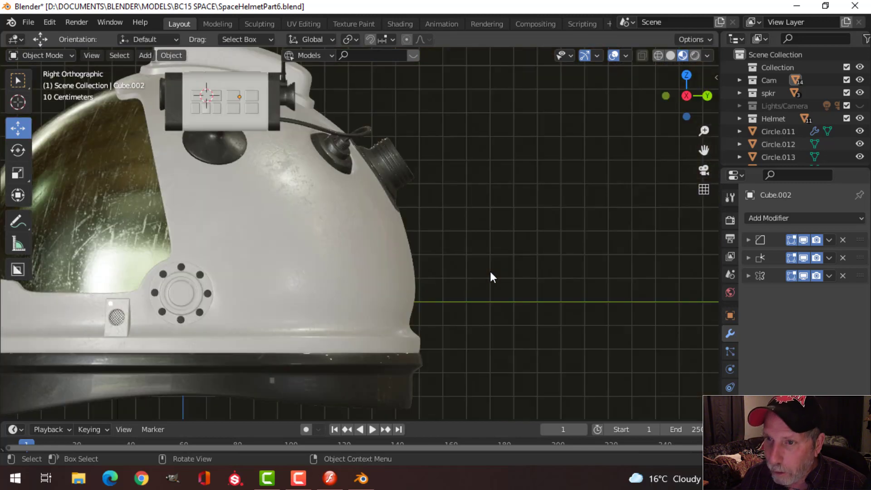
scroll(490, 272, up, 4)
scroll(445, 244, up, 3)
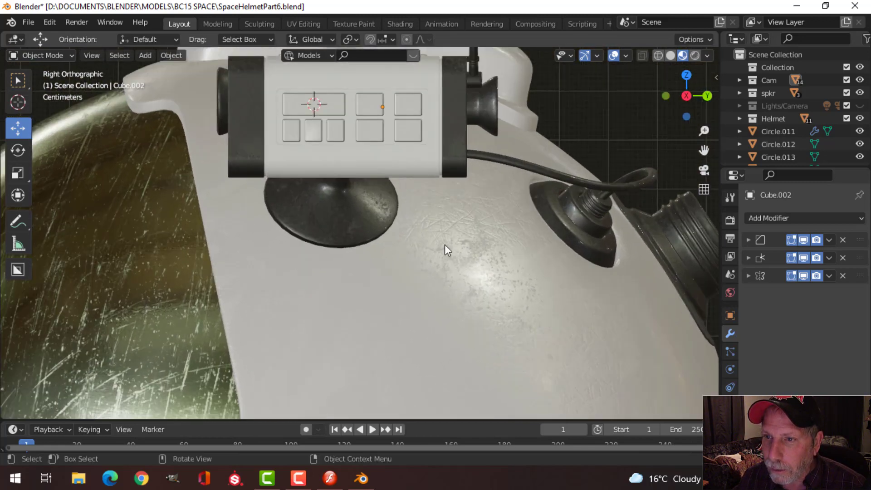
shift+middle_drag(445, 244, 467, 301)
scroll(467, 301, up, 3)
scroll(456, 291, up, 2)
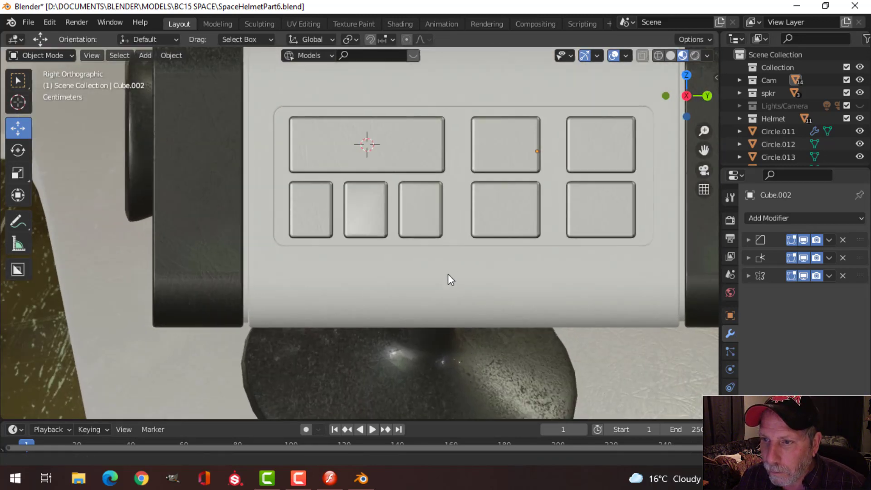
scroll(448, 300, up, 1)
key(shift+a)
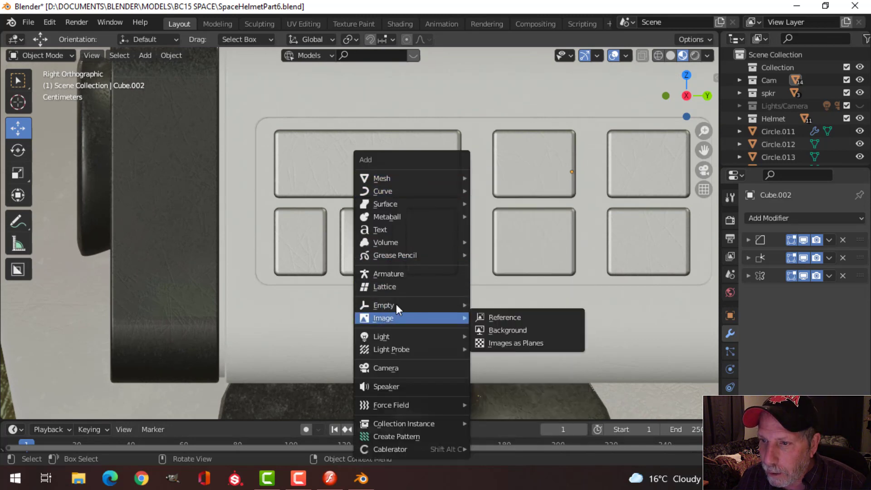
click(396, 230)
scroll(455, 229, down, 1)
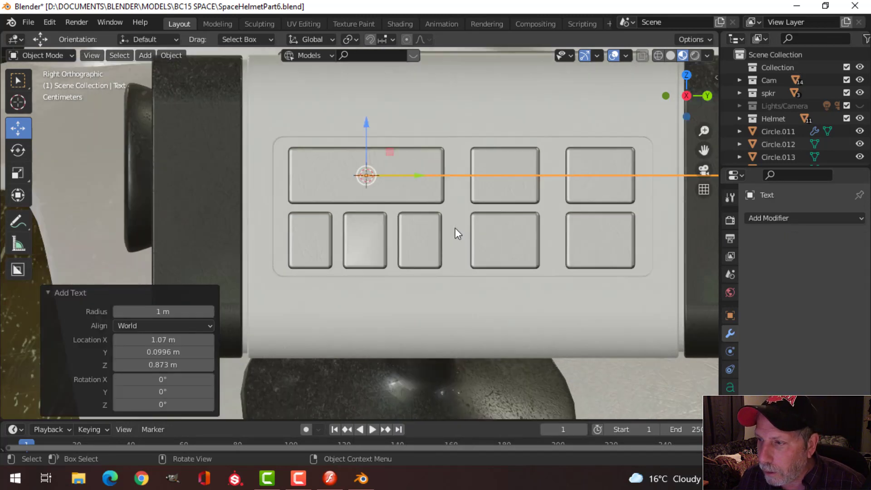
Step: Set the text's horizontal and vertical alignment to Center
click(730, 388)
scroll(777, 363, down, 10)
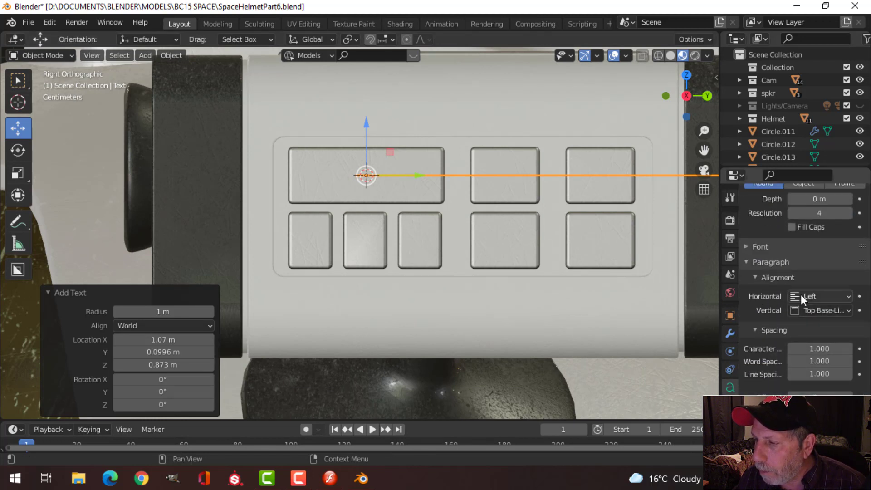
click(813, 295)
click(777, 323)
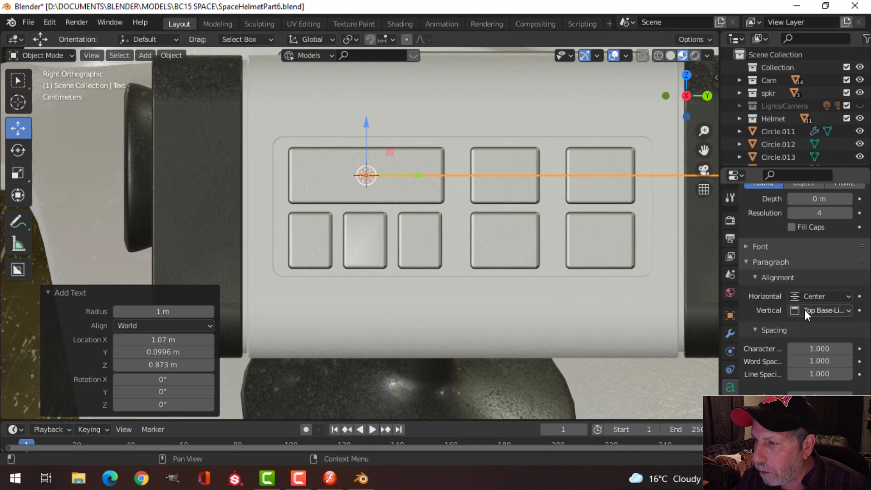
click(810, 310)
click(790, 353)
scroll(547, 249, down, 3)
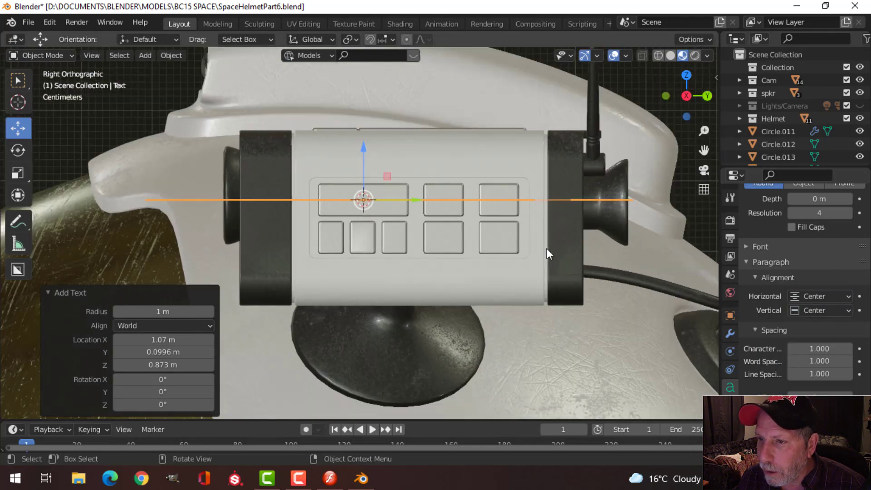
Step: Scale the text object down uniformly to 0.190
key(s)
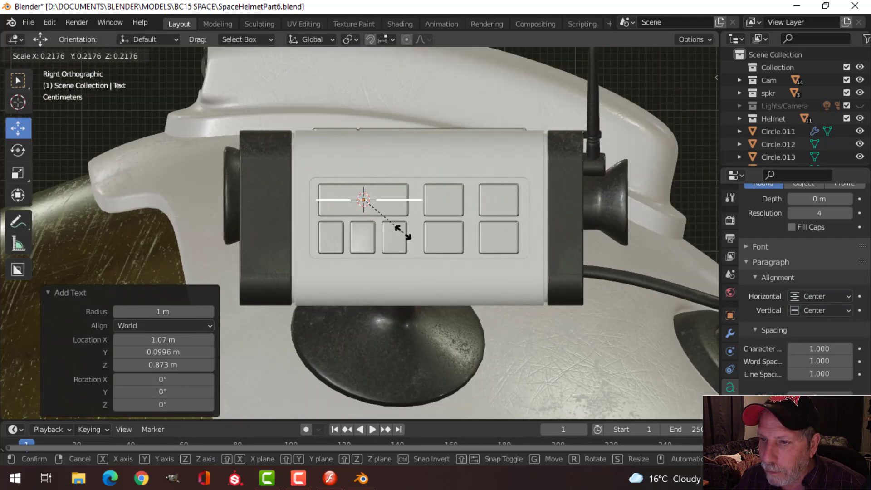
click(394, 232)
scroll(414, 231, up, 2)
Step: Rotate the text 90° about the global Y axis and 90° about the global X axis
key(r)
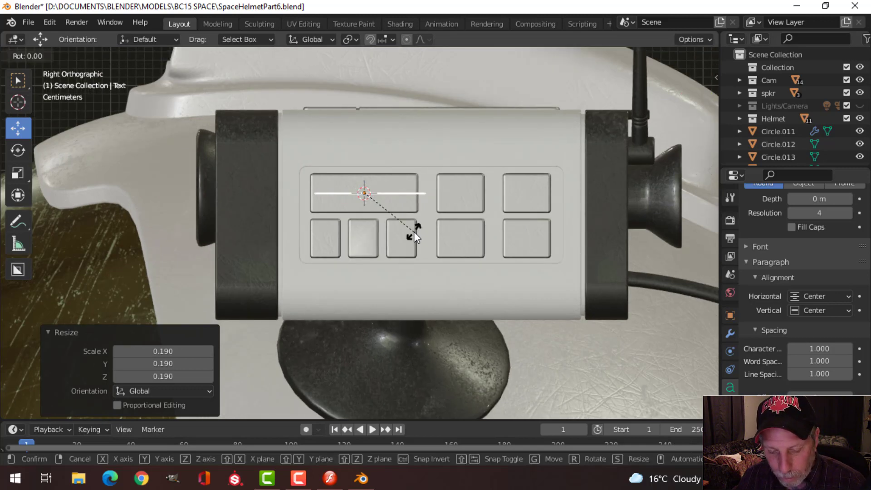
key(y)
key(9)
key(0)
key(Return)
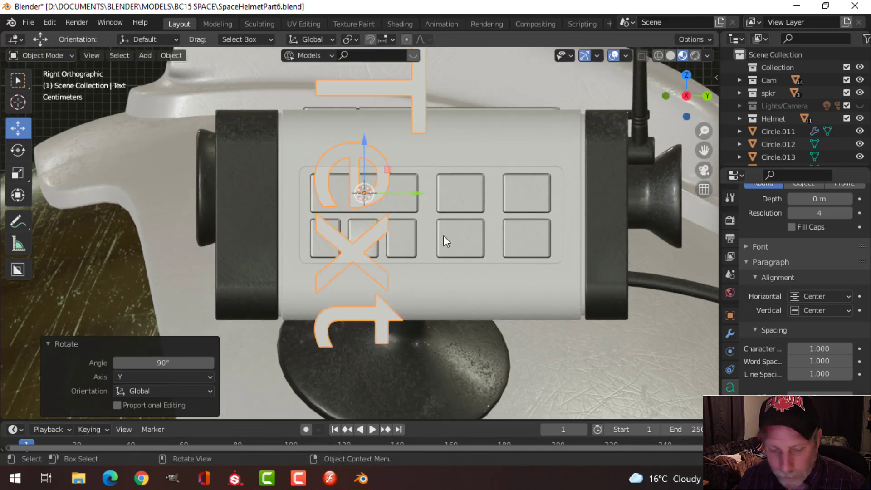
key(r)
key(x)
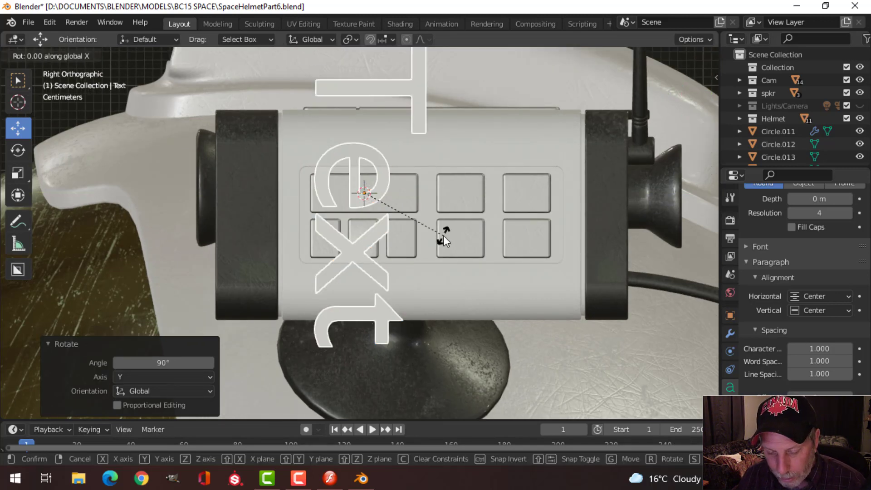
key(9)
key(0)
key(Return)
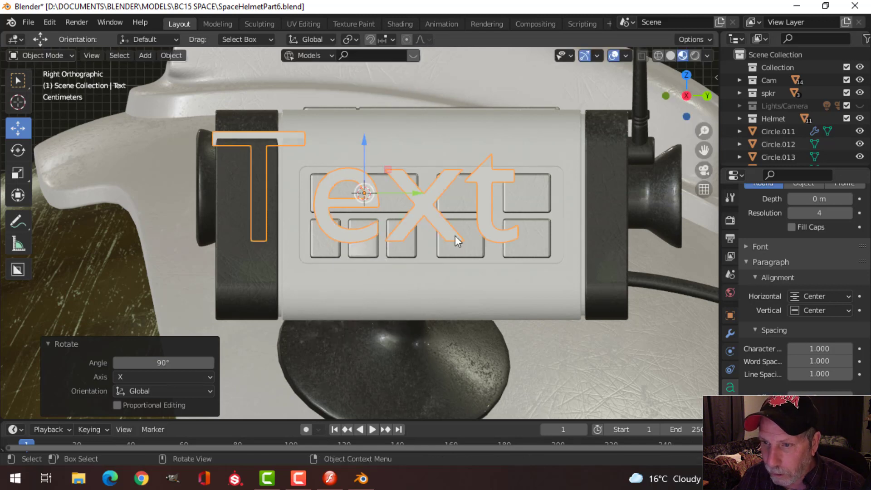
Step: Scale the text by about 0.213 so it fits within the wide button, and check its placement in perspective
key(s)
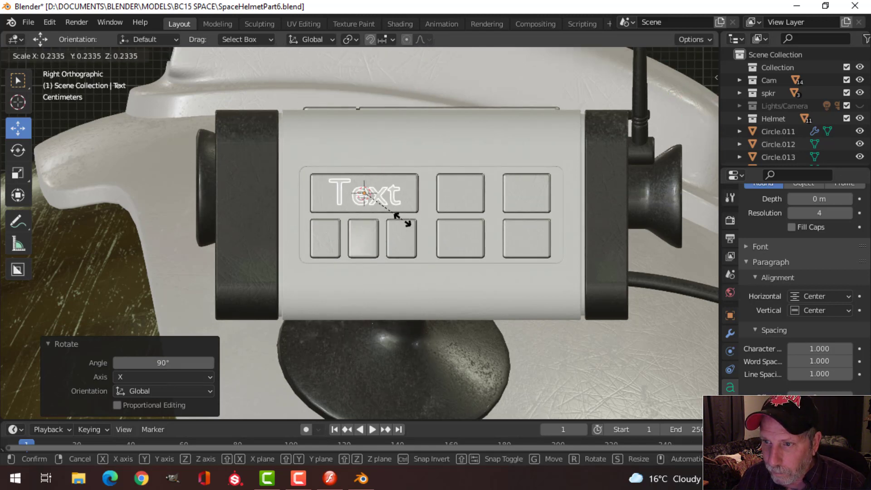
click(399, 217)
scroll(398, 215, up, 3)
key(KP_5)
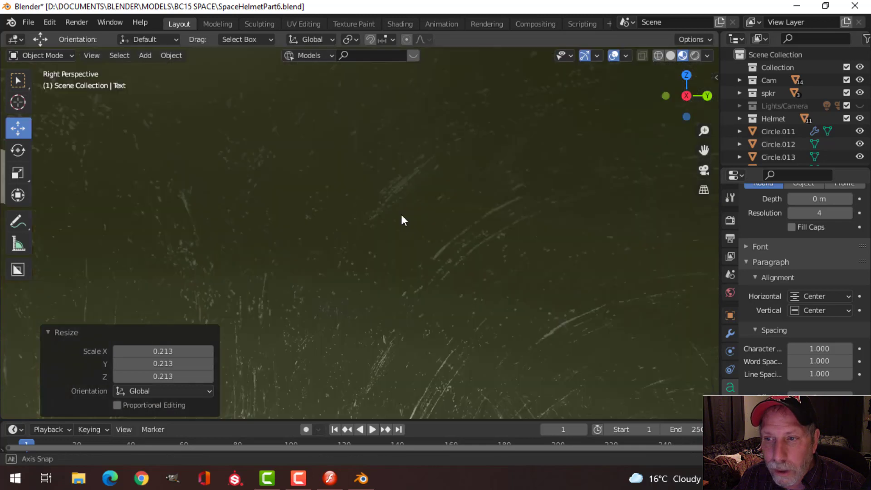
middle_drag(401, 220, 407, 230)
scroll(407, 231, down, 4)
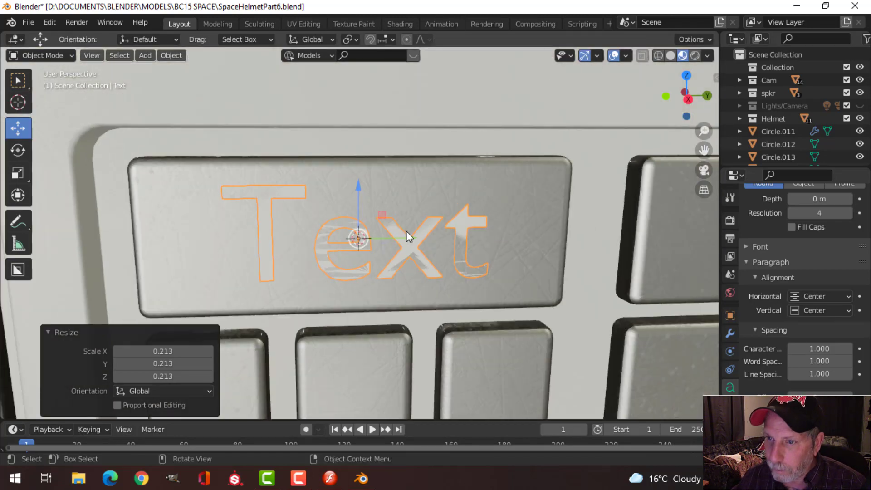
Step: Delete the text object from the wide button
key(x)
click(411, 232)
scroll(418, 232, down, 3)
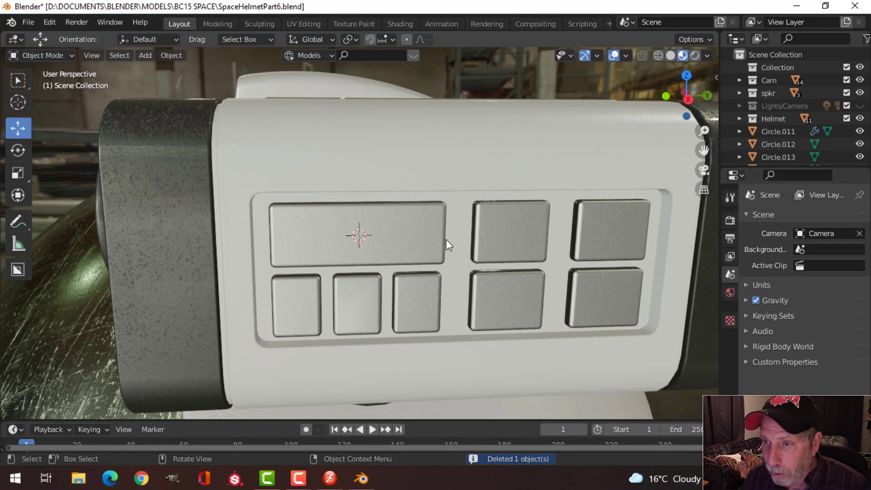
Step: Frame the camera's whole button panel straight on in right orthographic view as a reference for a screenshot
key(KP_3)
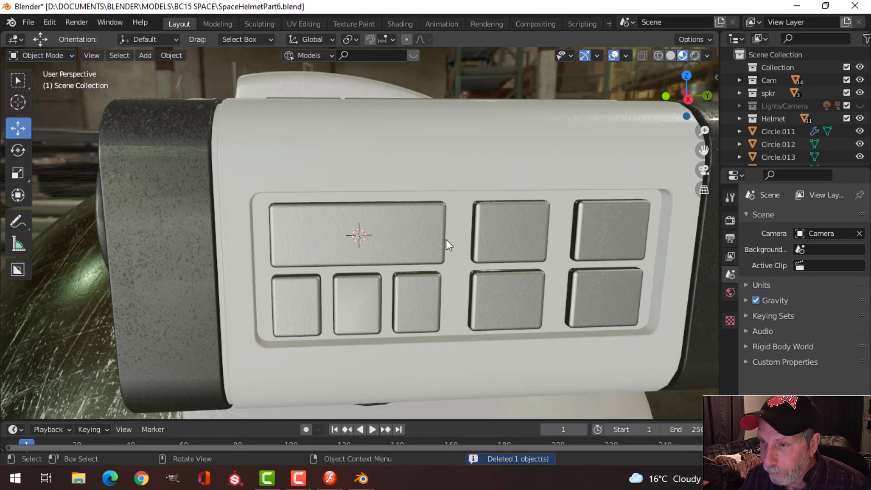
scroll(466, 238, up, 1)
shift+middle_drag(467, 240, 356, 203)
scroll(370, 215, down, 1)
scroll(338, 203, up, 1)
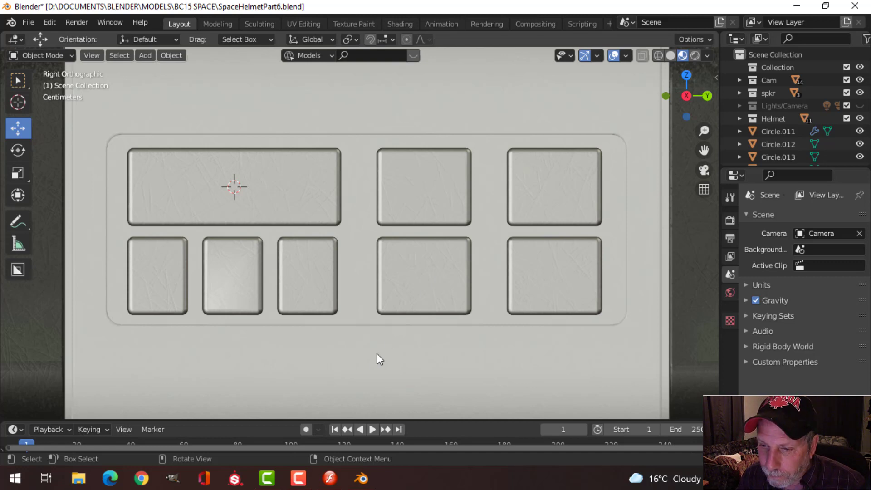
Step: Switch to Macromedia Flash Professional 8, paste the button panel screenshot and position it over the stage
click(330, 478)
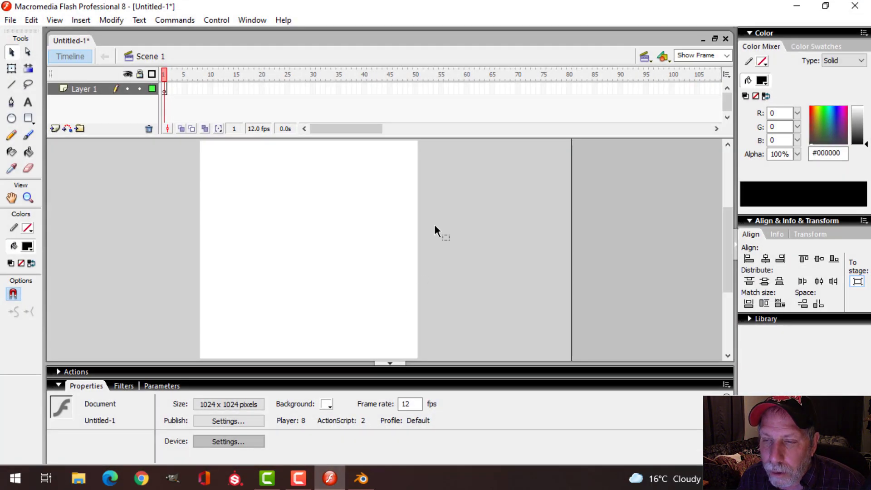
key(ctrl+v)
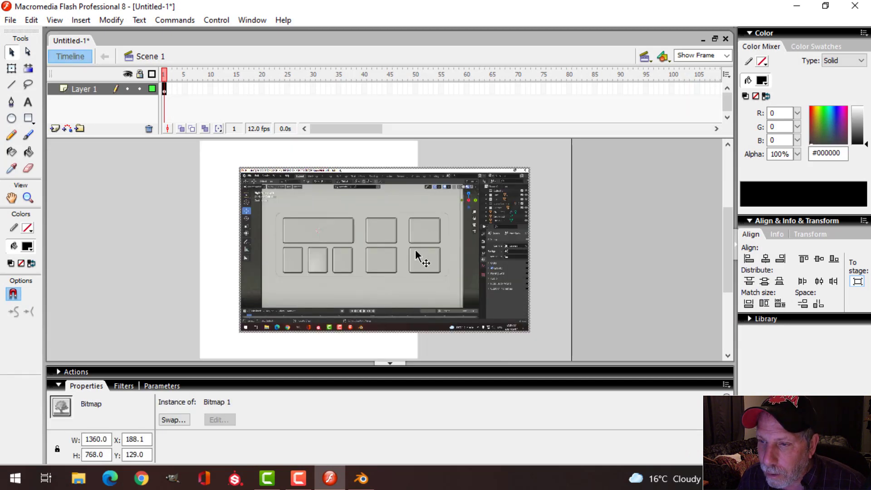
drag(417, 260, 353, 252)
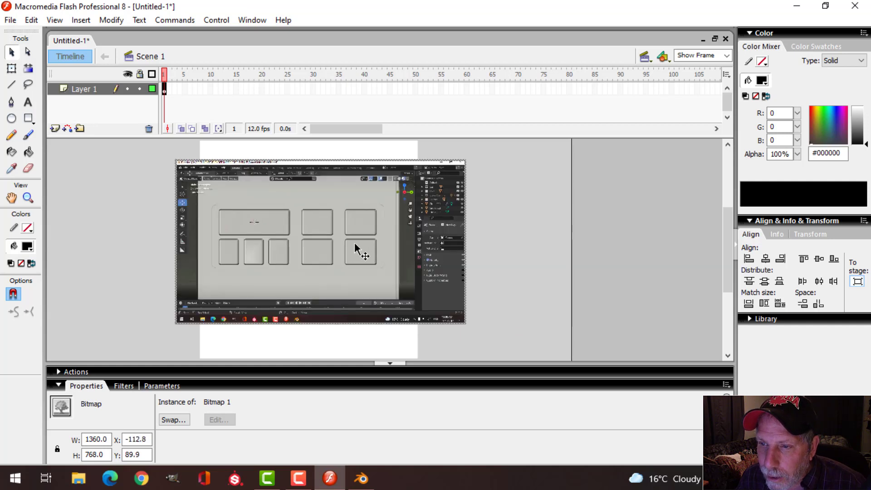
drag(354, 238, 357, 238)
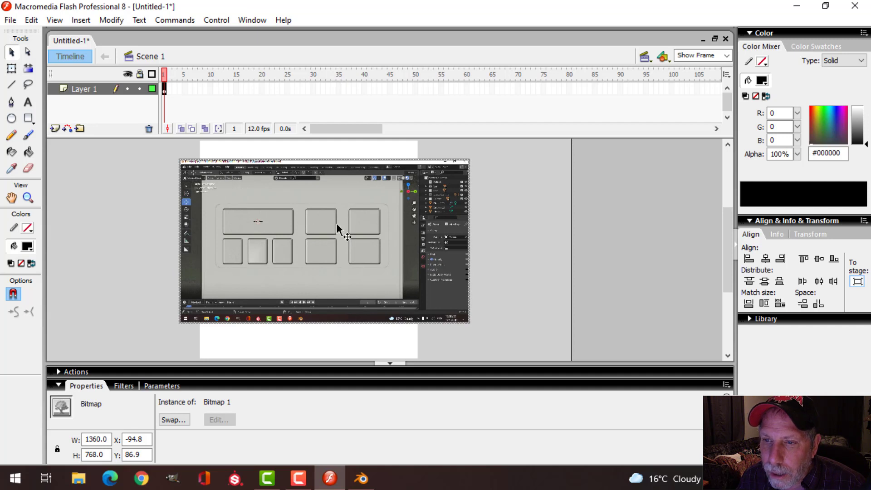
Step: Lock Layer 1 with the screenshot and add a new layer above it
click(140, 89)
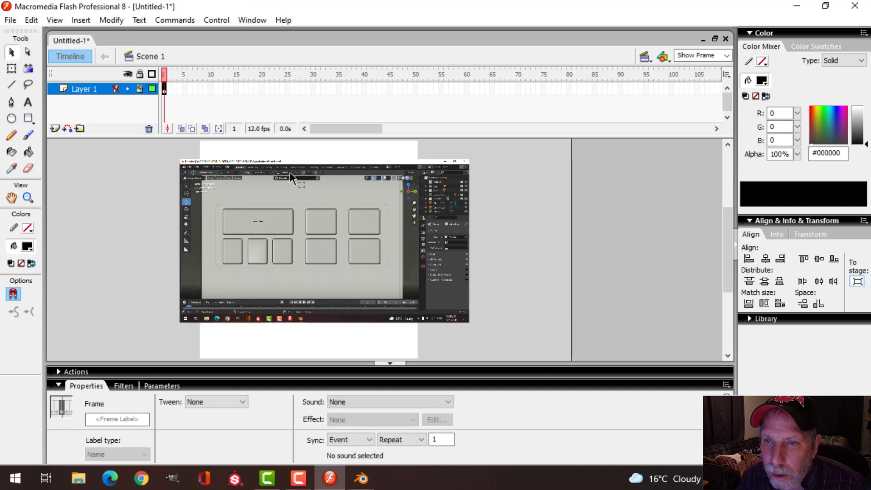
click(54, 129)
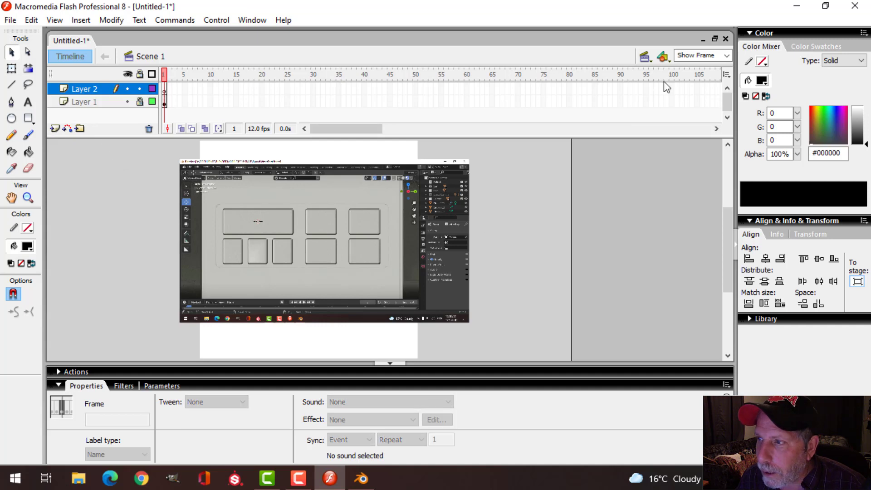
Step: Set the stage zoom to 100% and bring the complete button panel into view
click(727, 56)
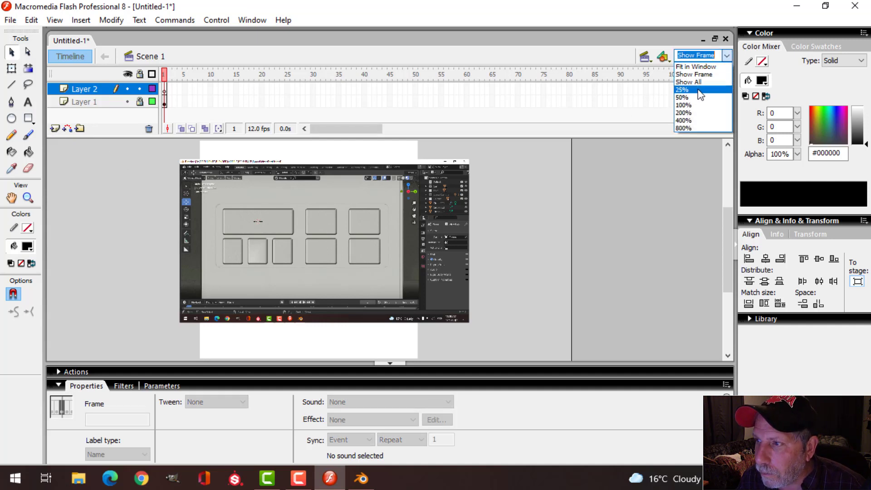
click(700, 101)
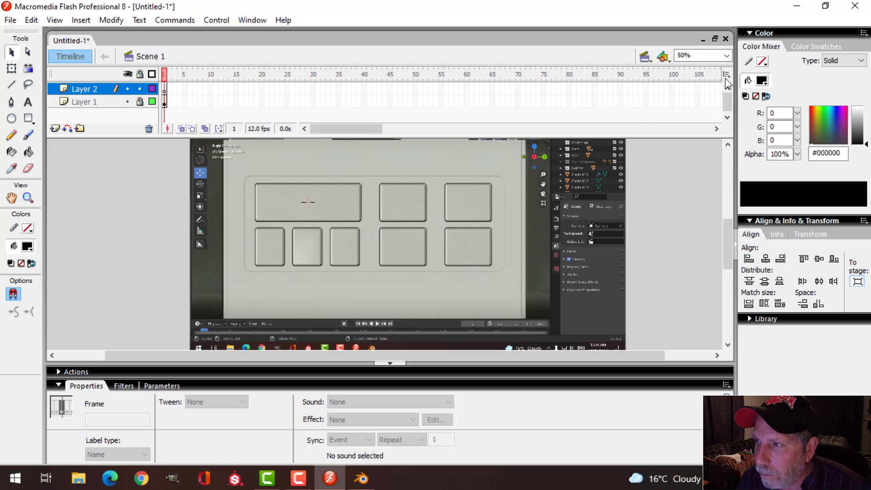
click(726, 56)
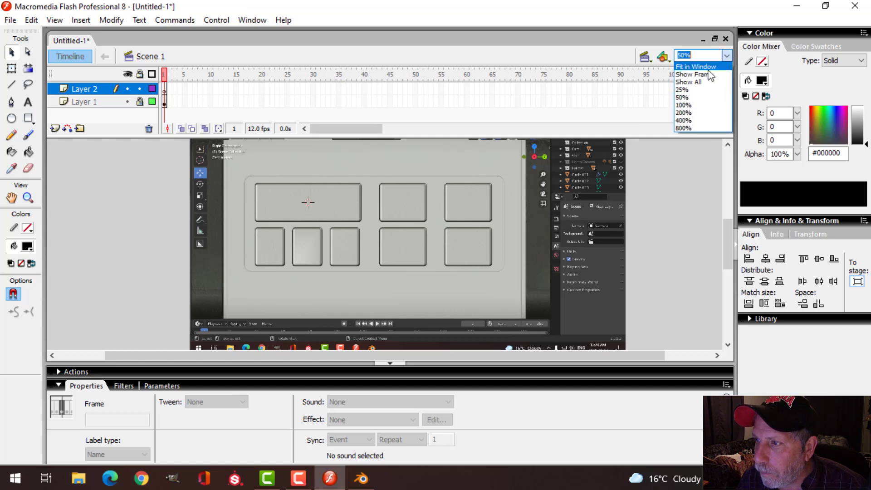
click(699, 109)
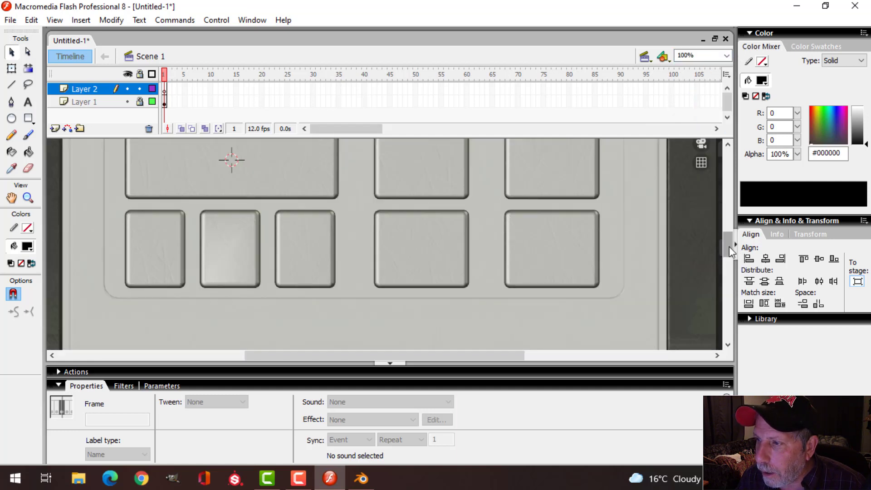
drag(729, 246, 729, 240)
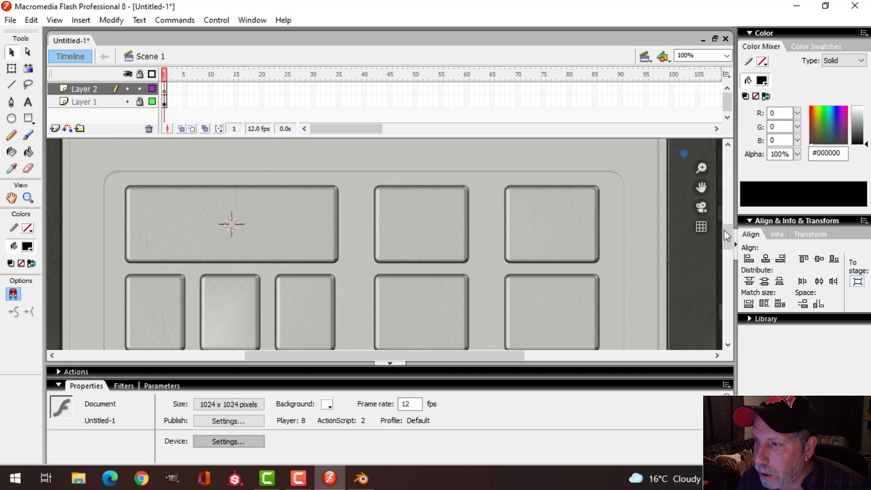
drag(726, 230, 727, 234)
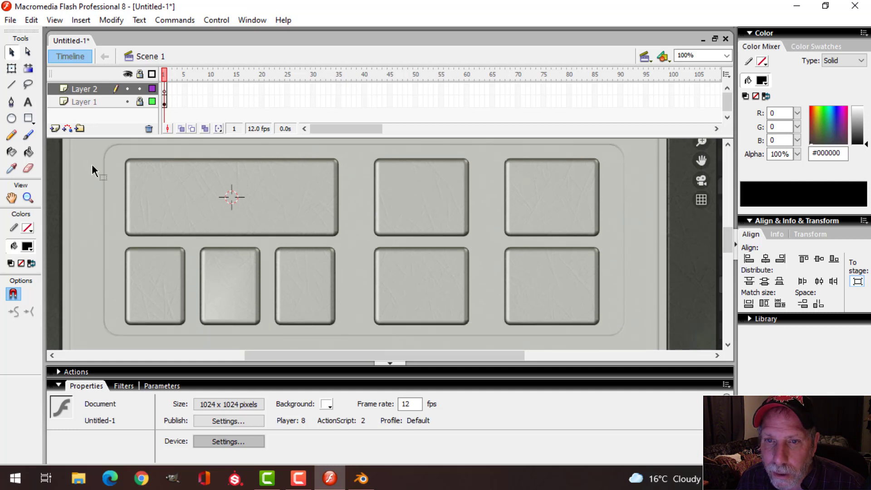
Step: Add a bold Gadugi text label reading RECORD over the wide upper button
click(27, 102)
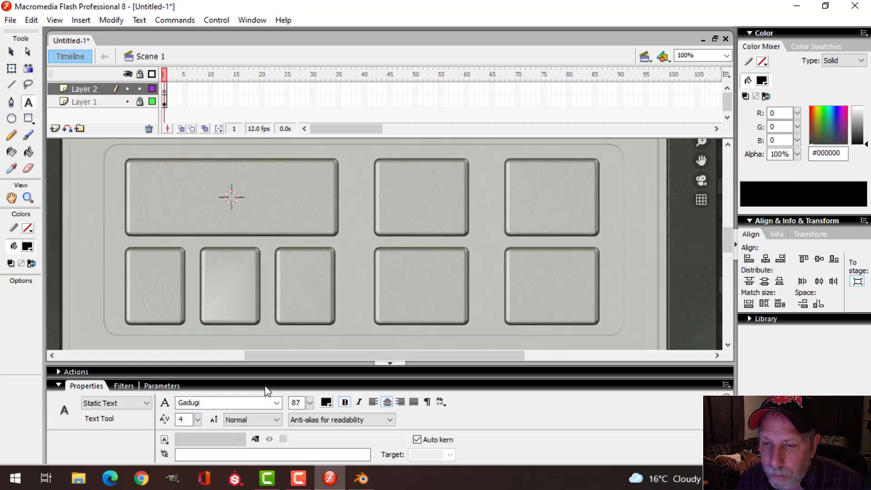
click(181, 204)
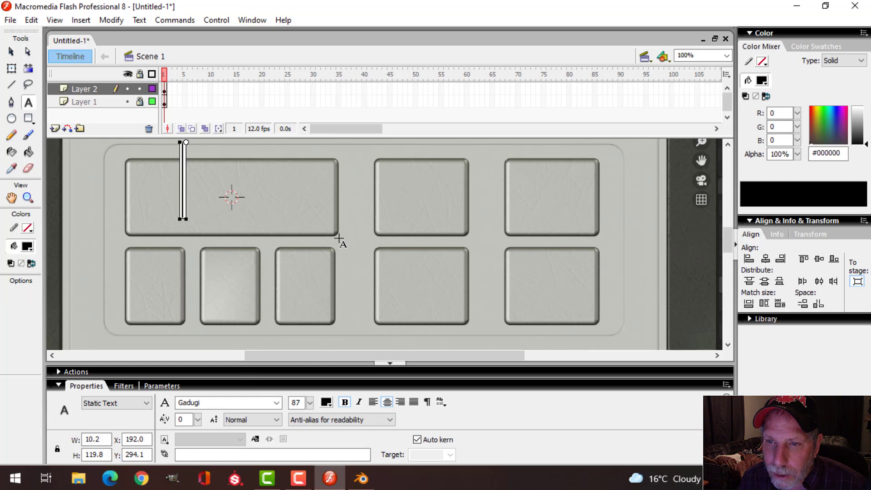
key(Caps_Lock)
text(REC)
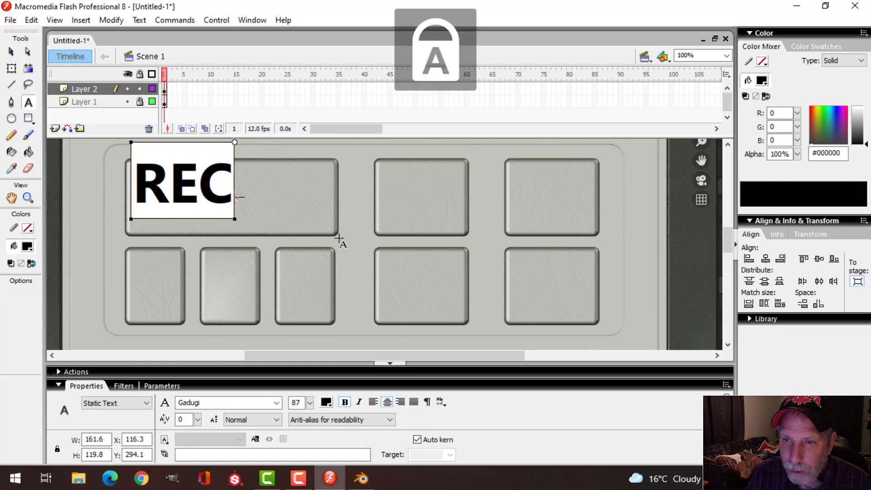
text(ORD)
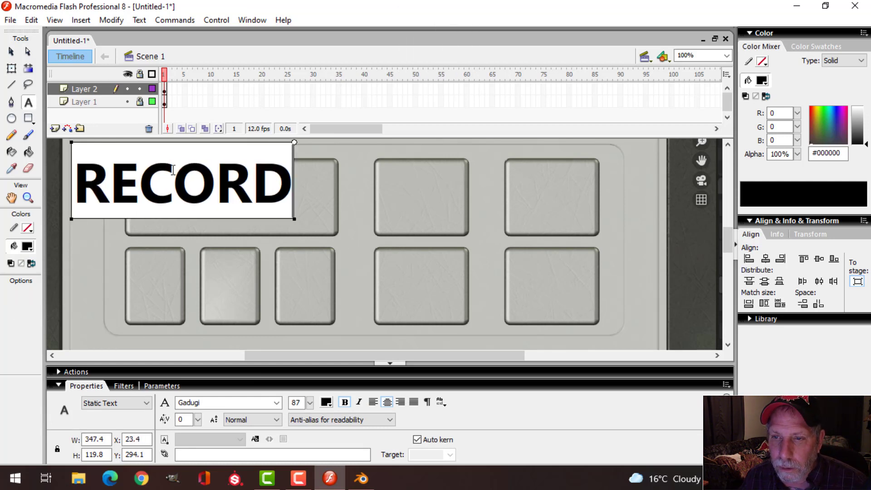
click(11, 51)
Step: Reduce the RECORD label to font size 61 and centre it on the wide upper button
drag(229, 188, 287, 210)
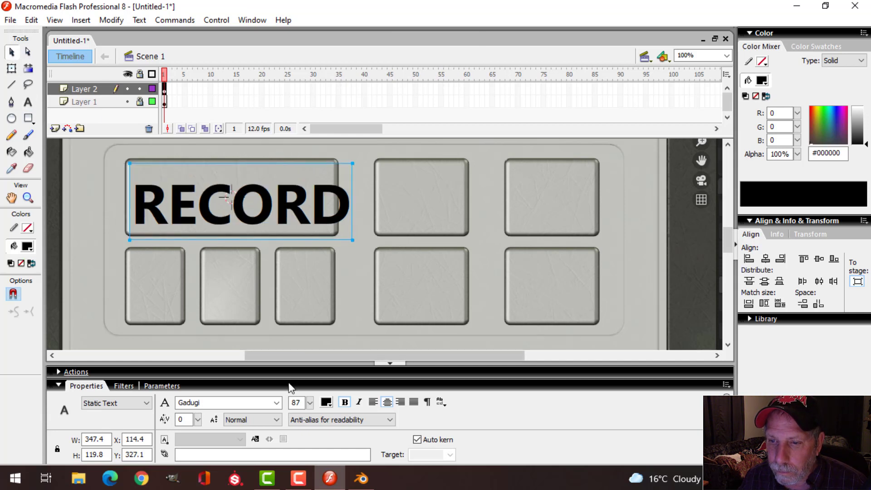
drag(309, 403, 325, 383)
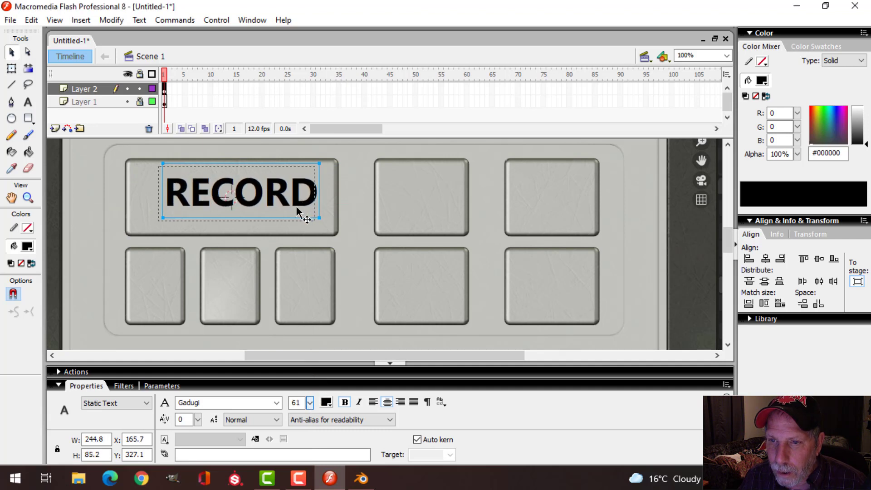
drag(302, 205, 291, 212)
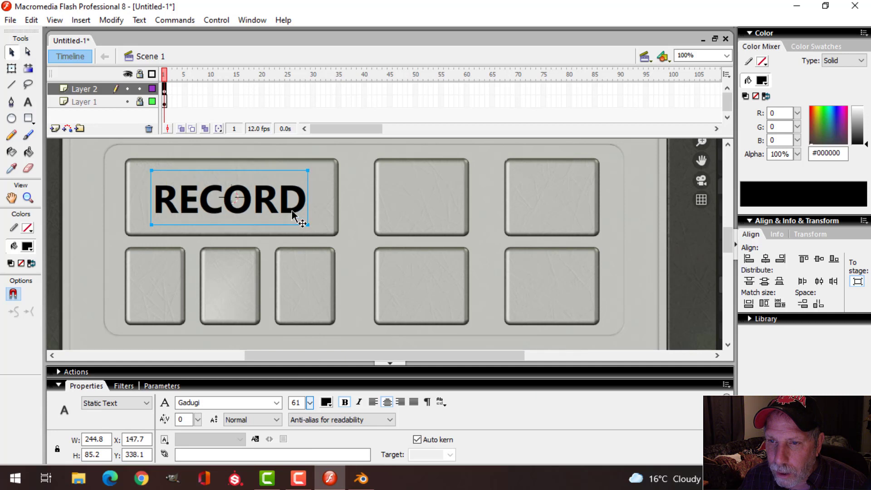
key(Up)
key(Up)
key(Up)
key(Up)
key(Up)
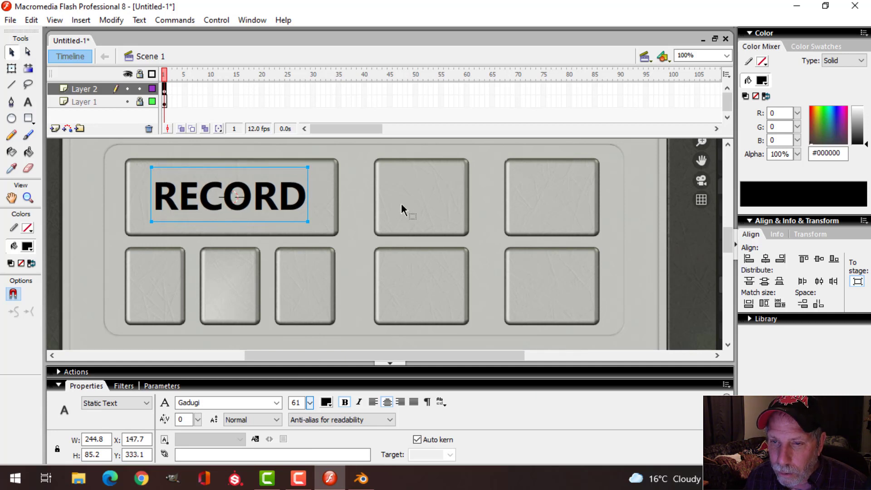
key(Down)
key(Down)
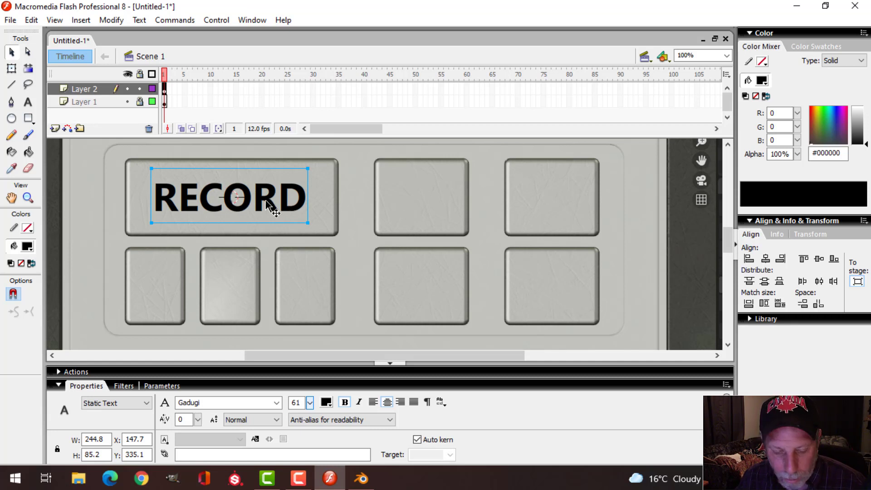
Step: Duplicate the RECORD label onto the upper middle button and change the copy's text to PLAY
drag(267, 204, 457, 196)
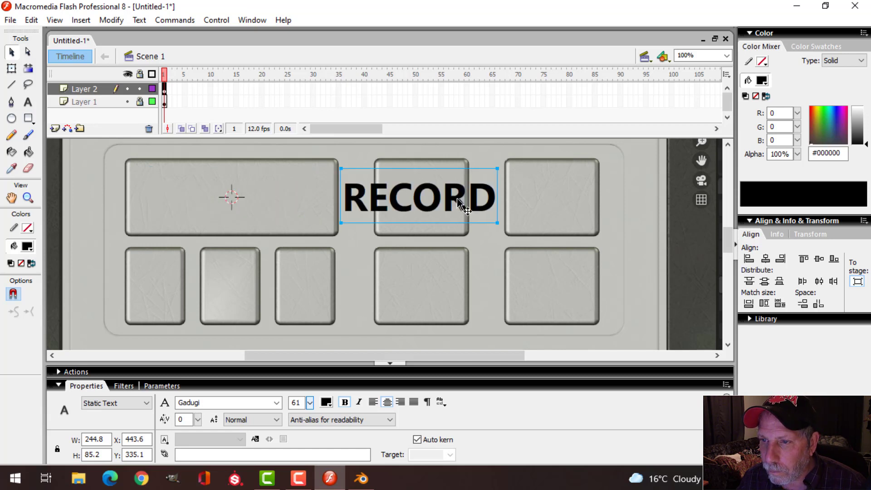
key(ctrl+z)
drag(287, 203, 480, 208)
double_click(451, 203)
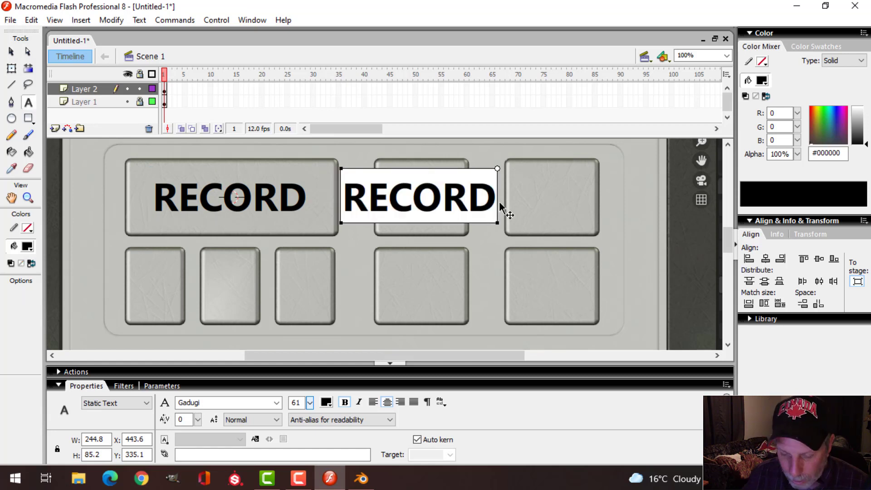
key(BackSpace)
key(BackSpace)
key(BackSpace)
key(BackSpace)
key(BackSpace)
key(BackSpace)
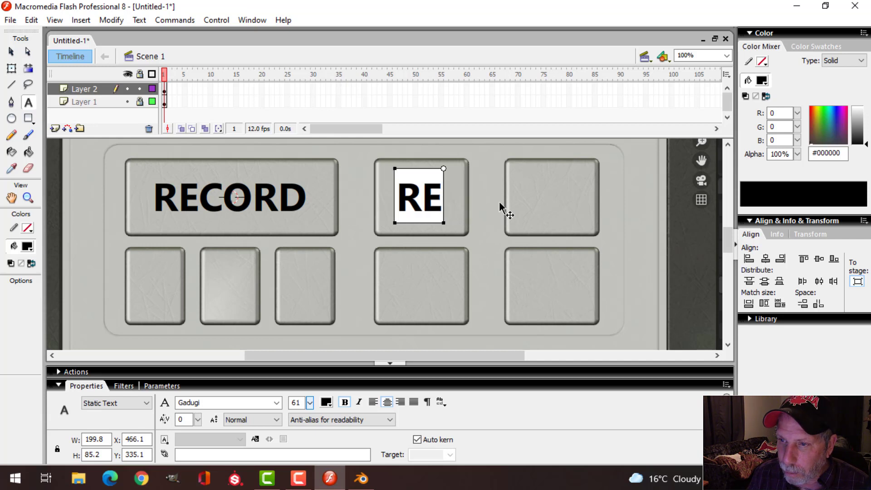
text(PLAY)
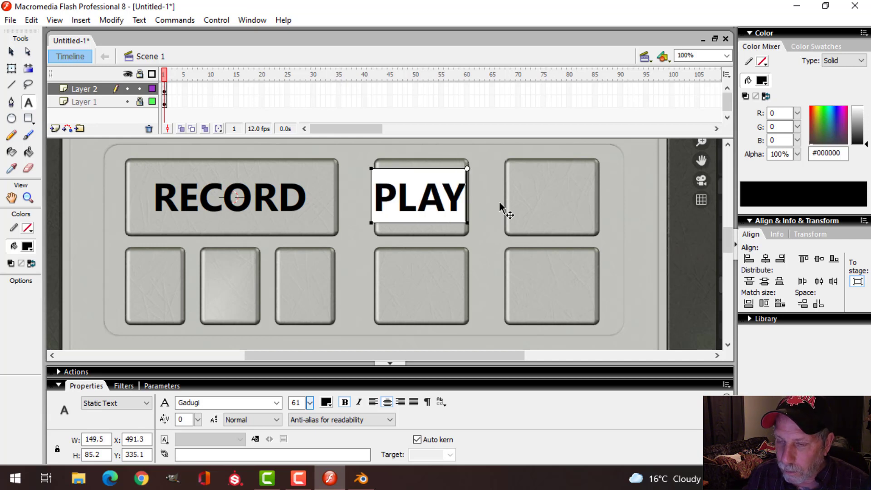
Step: Set the PLAY label's font size to 46 and centre it on the upper middle button
click(12, 51)
drag(310, 402, 311, 420)
drag(438, 199, 439, 210)
key(Up)
key(Up)
key(Up)
key(Up)
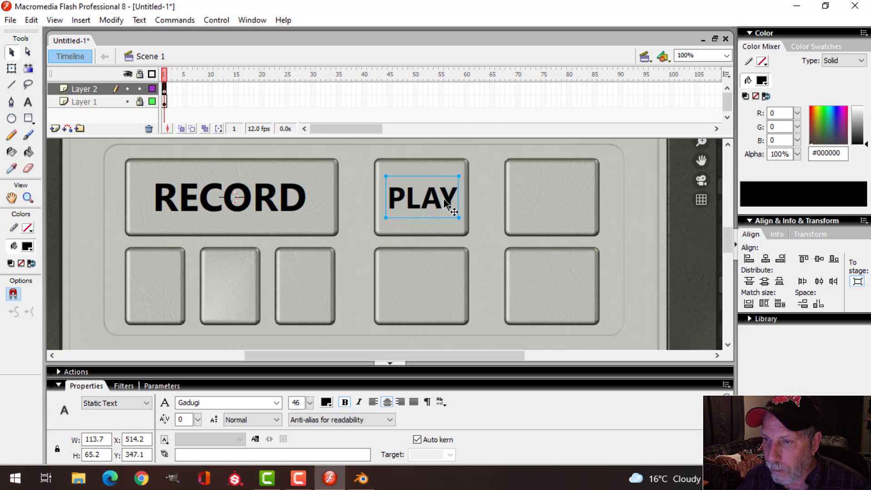
Step: Duplicate the PLAY label onto the upper right button and change the copy's text to STOP
alt+drag(586, 200, 523, 203)
double_click(583, 207)
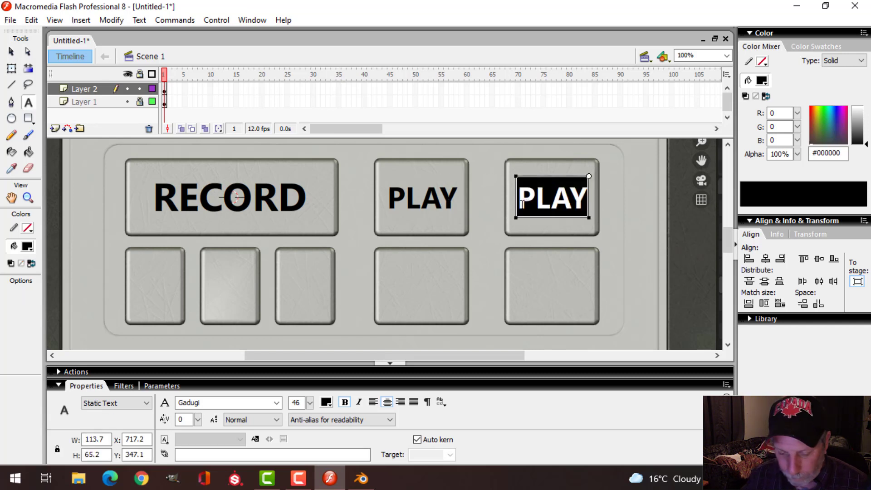
text(STOP)
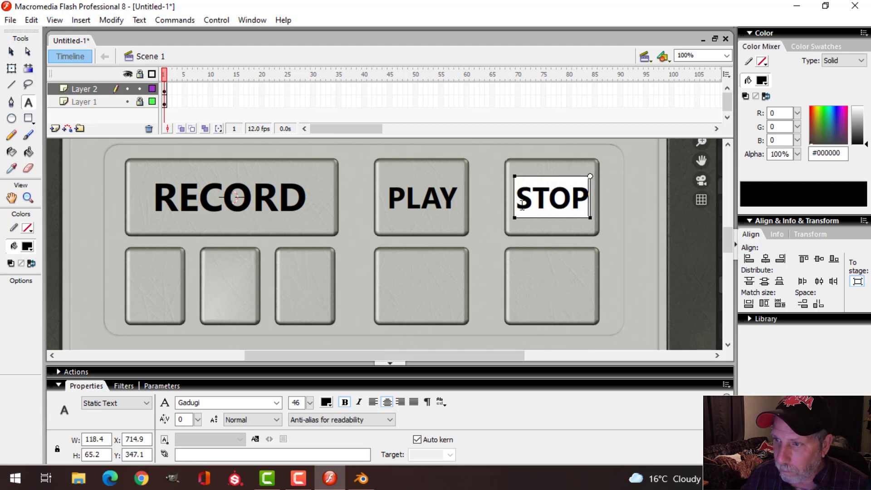
click(11, 51)
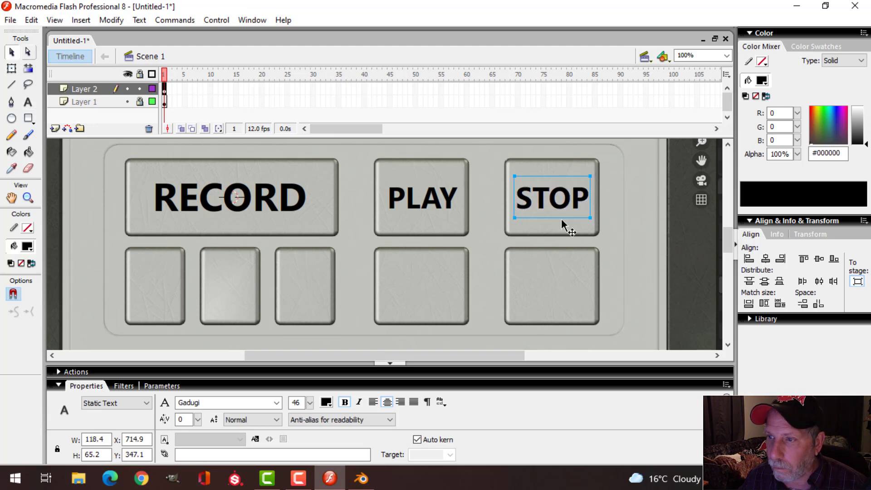
click(623, 243)
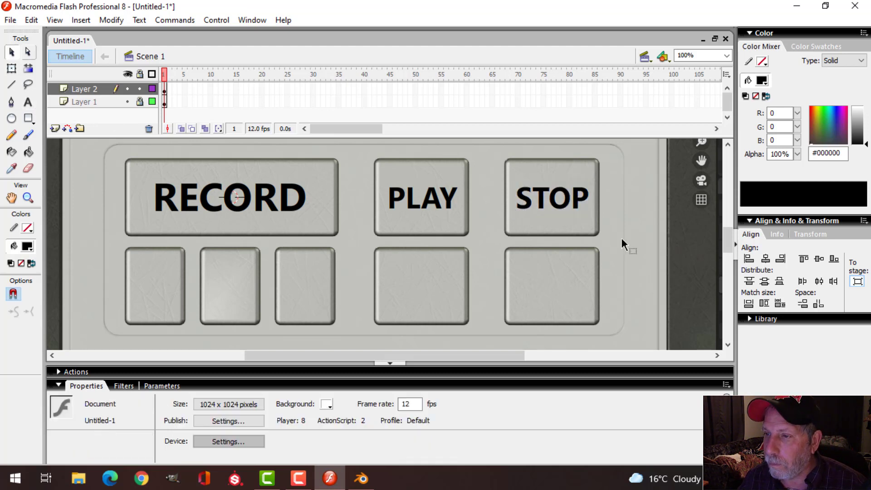
Step: Nudge the PLAY label one pixel left, and duplicate the PLAY and STOP labels together onto the two buttons directly below
click(453, 202)
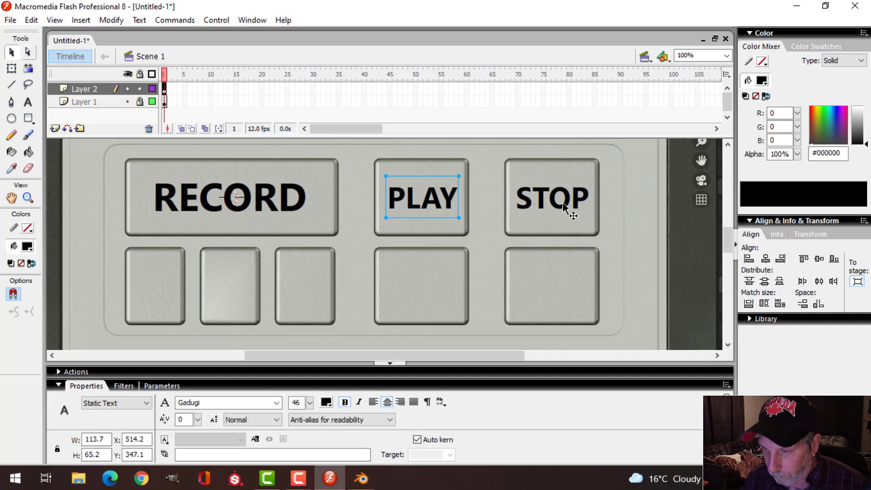
key(Left)
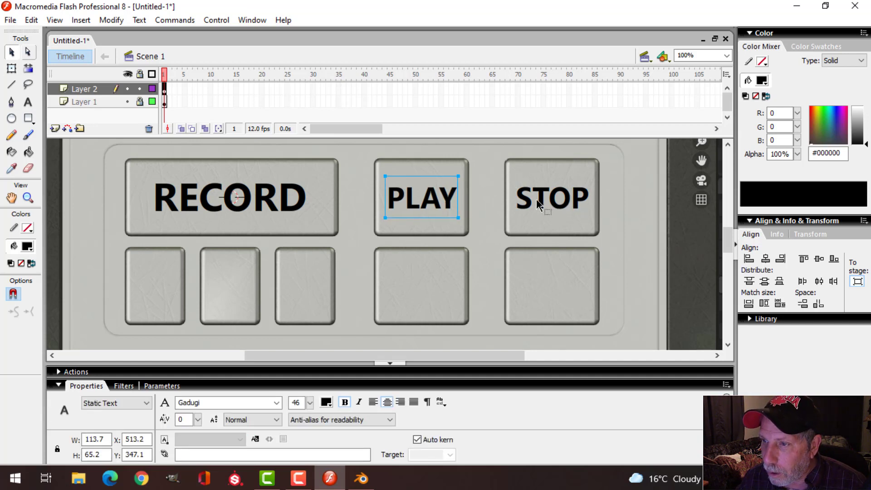
shift+click(544, 204)
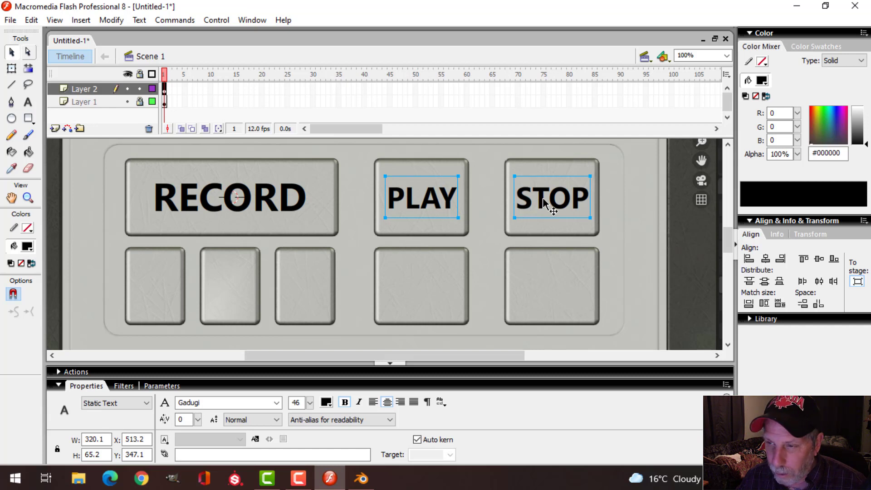
drag(543, 198, 549, 259)
drag(546, 282, 546, 290)
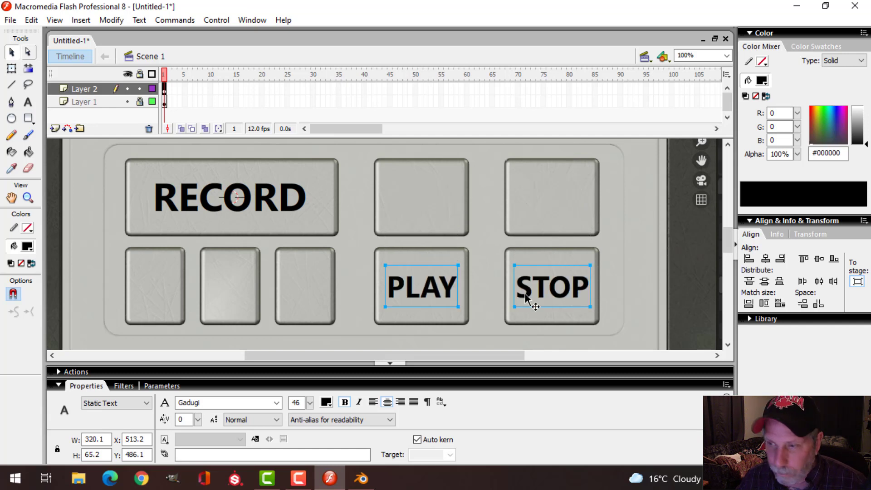
key(ctrl+z)
drag(452, 199, 452, 289)
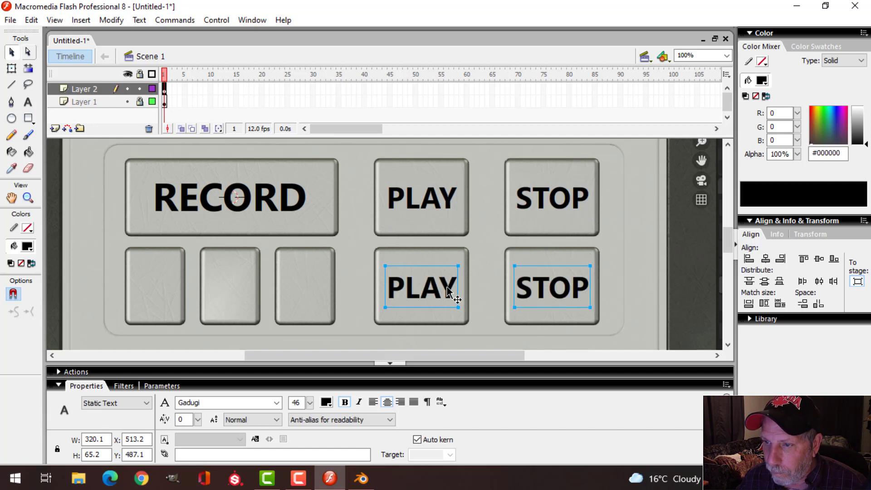
Step: Change the text of the lower PLAY copy to PAUSE
click(463, 284)
double_click(448, 285)
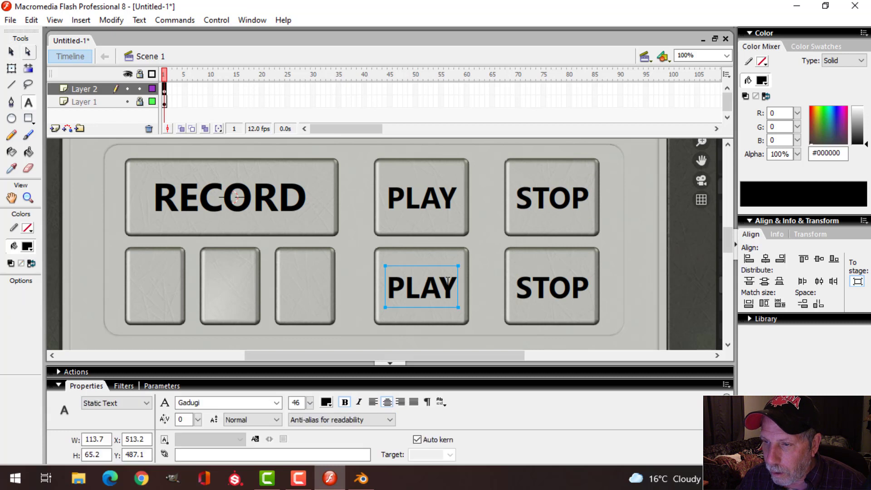
drag(456, 288, 387, 287)
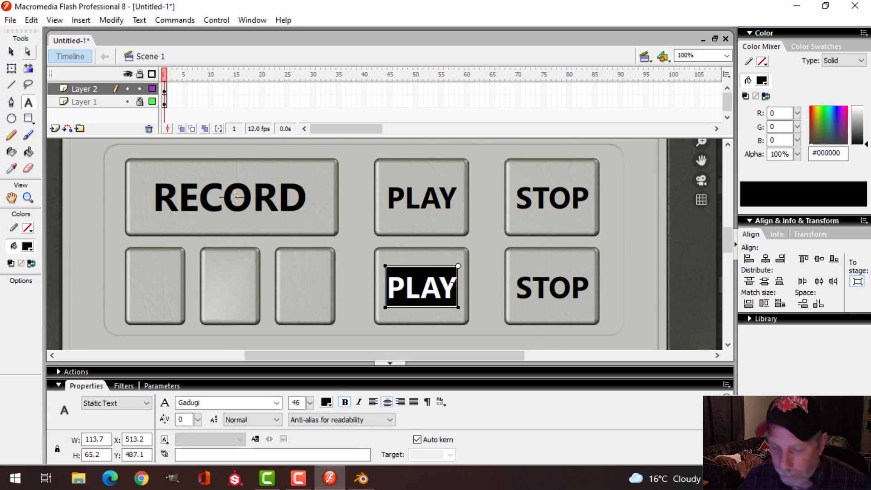
text(PAUSE)
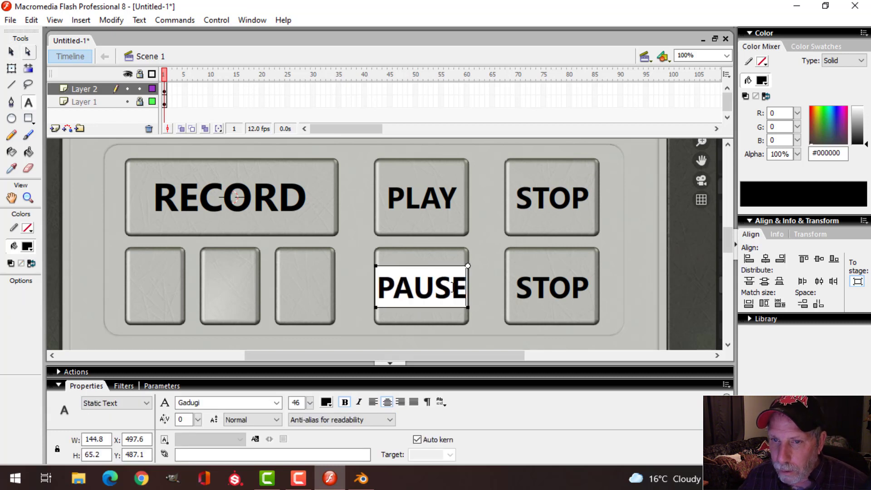
click(11, 51)
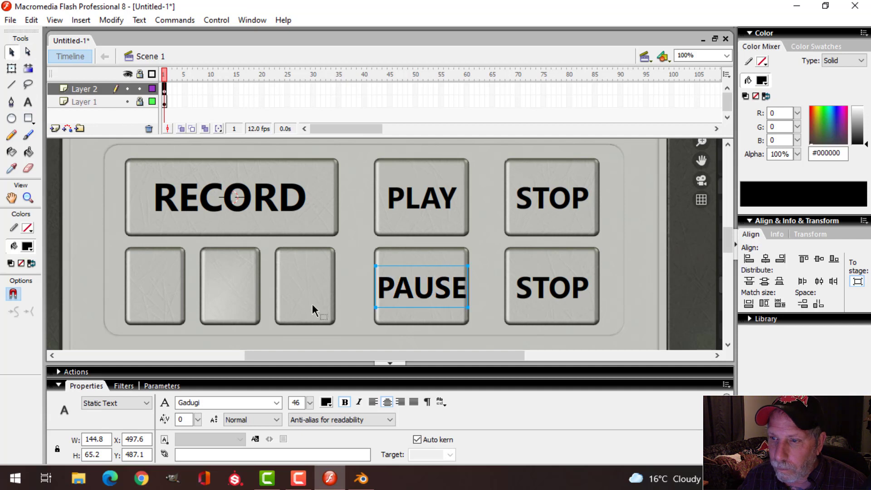
Step: Set the PAUSE label's font size to 38 and nudge it down towards the centre of its button
click(310, 402)
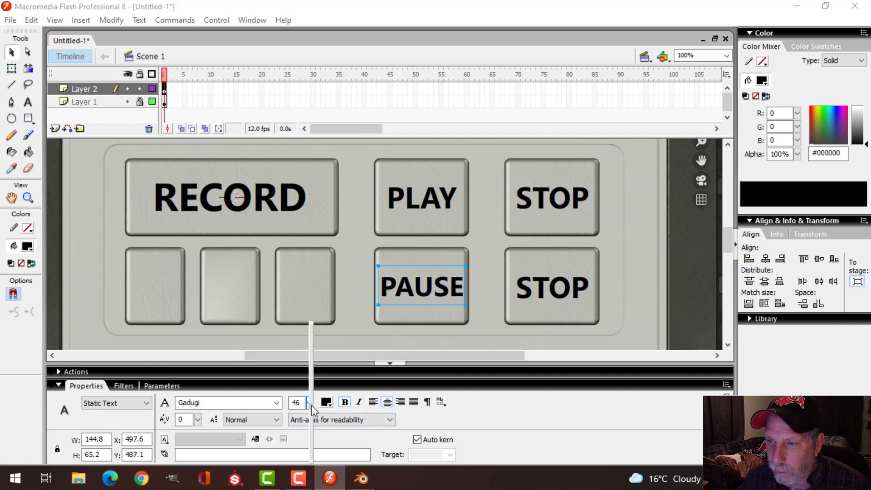
drag(312, 408, 312, 416)
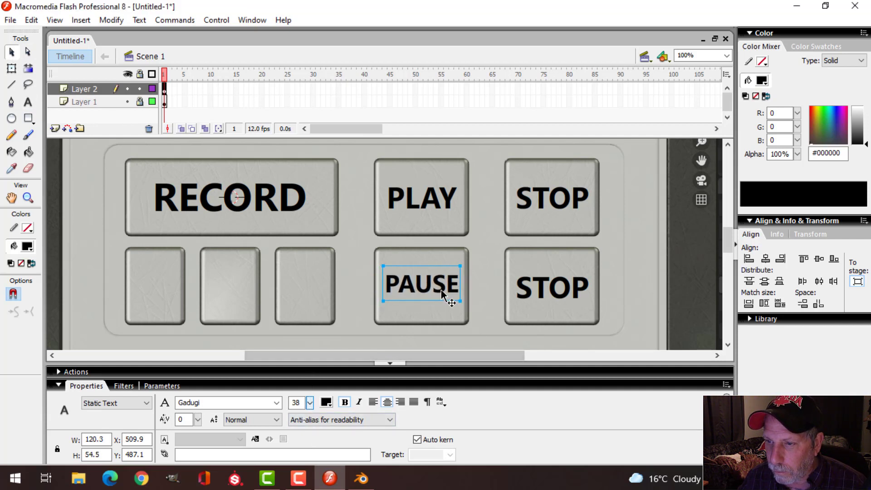
key(Down)
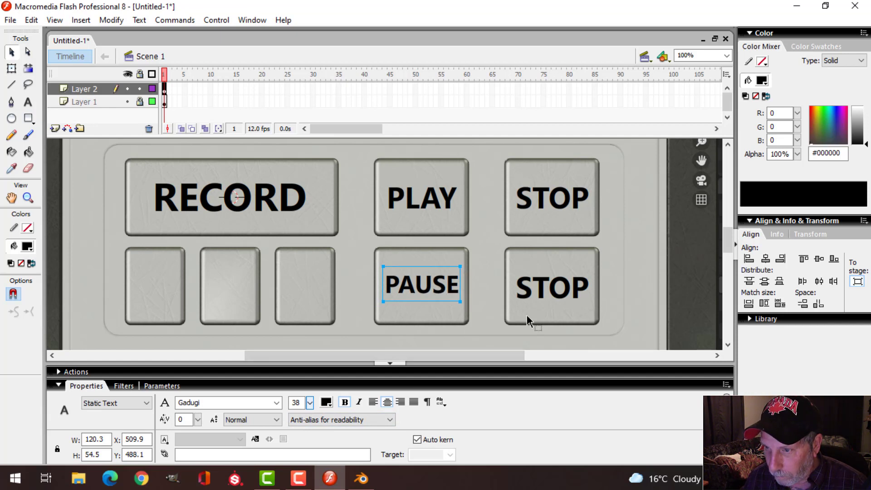
Step: Replace the lower STOP label with a duplicate of the PAUSE label on the same button
click(546, 295)
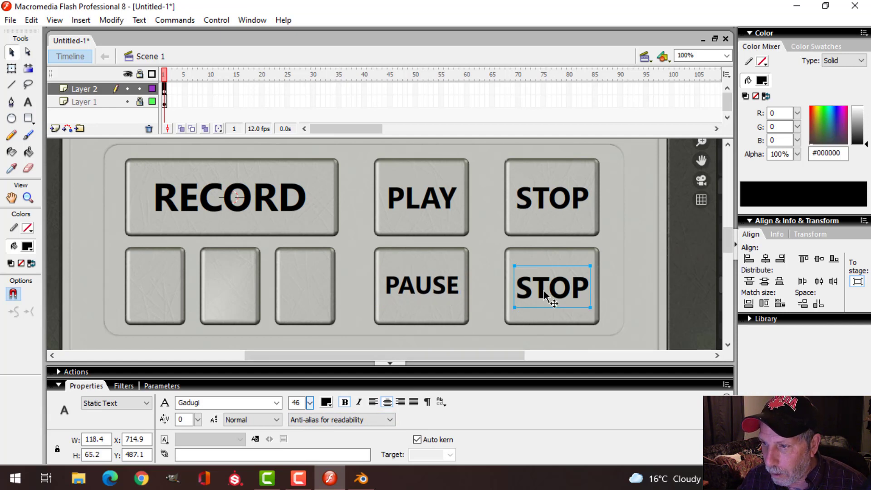
key(Delete)
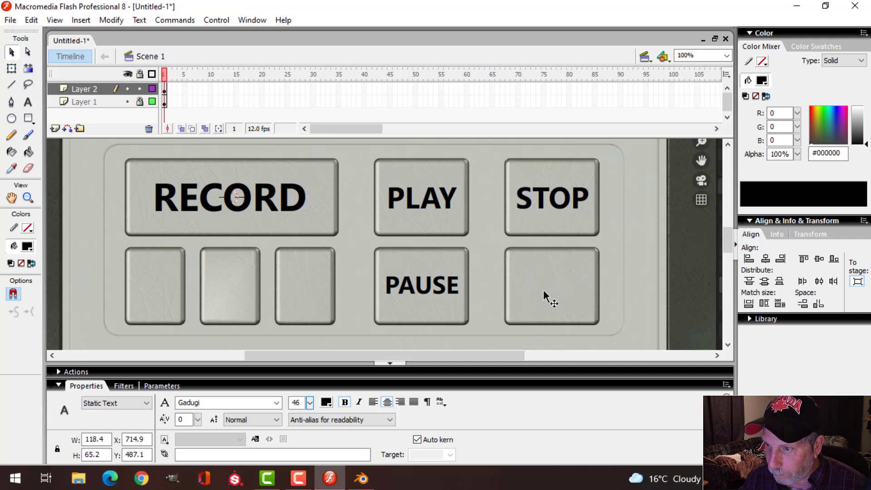
click(445, 294)
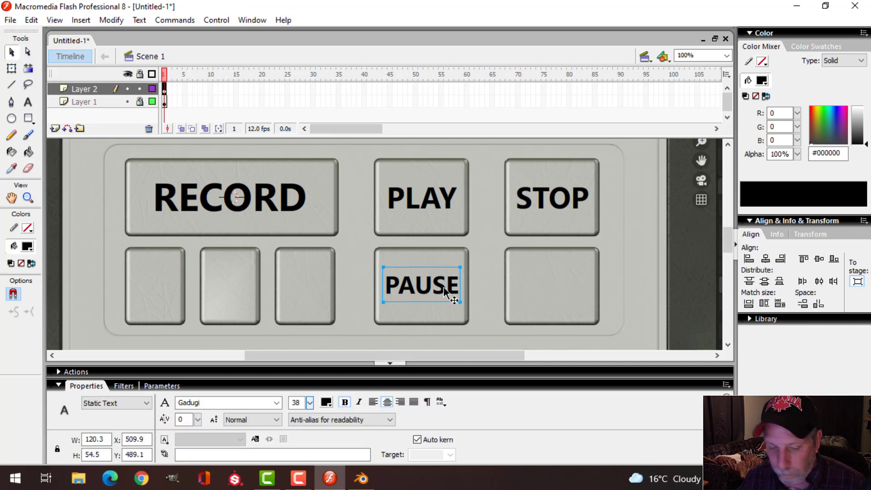
drag(445, 293, 576, 300)
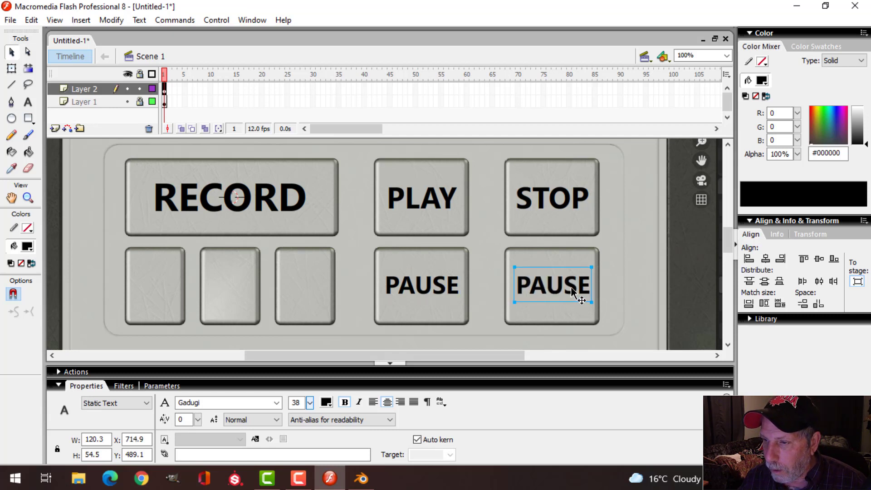
Step: Change the text of the PAUSE copy on the lower button under STOP to REWIND
double_click(583, 294)
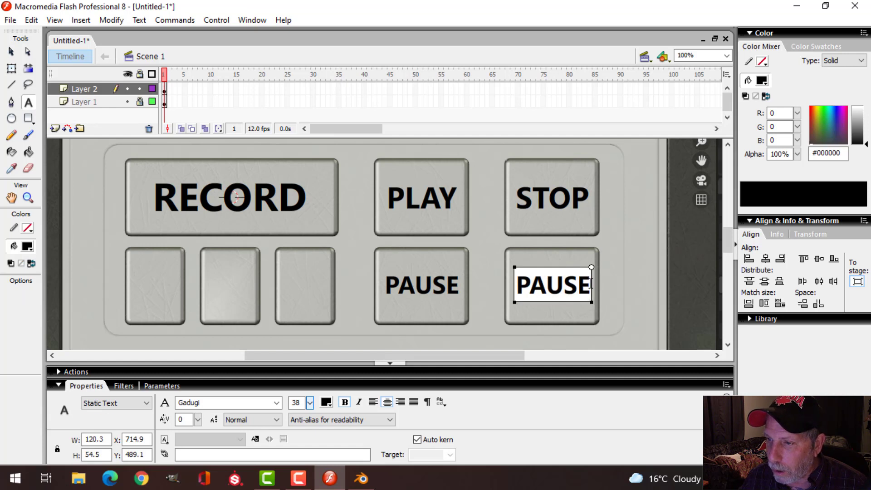
drag(590, 285, 520, 283)
text(REWIND)
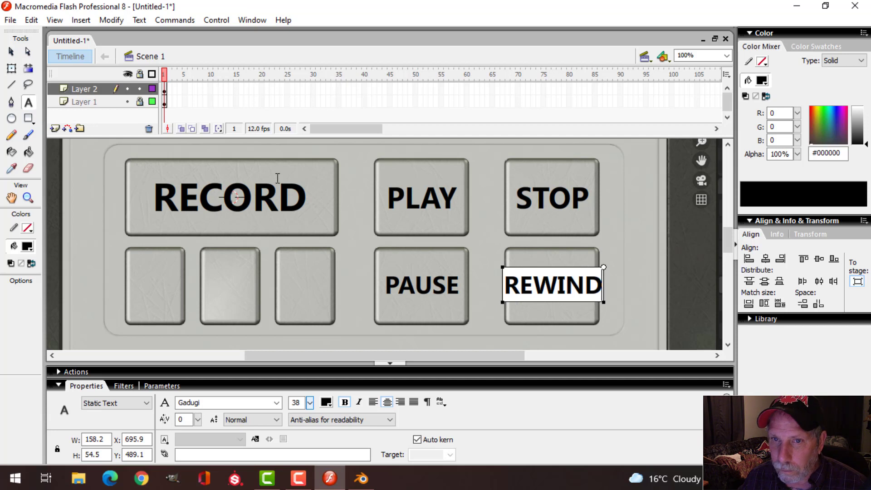
click(12, 51)
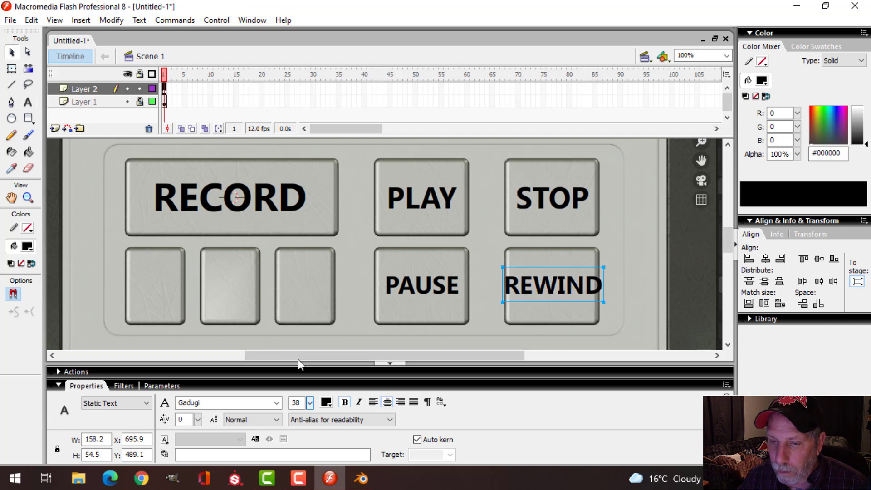
Step: Set the font size of the PAUSE and REWIND labels to 30 and nudge both down 4 pixels
shift+click(440, 289)
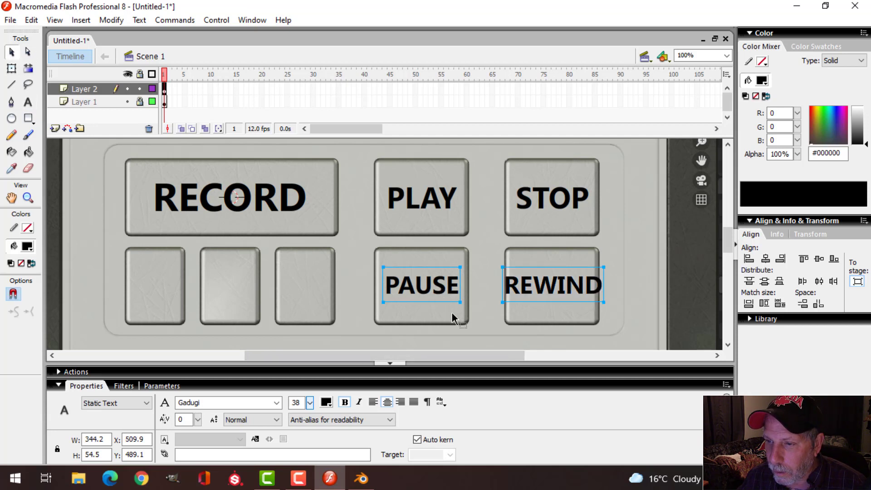
click(310, 403)
drag(308, 402, 311, 417)
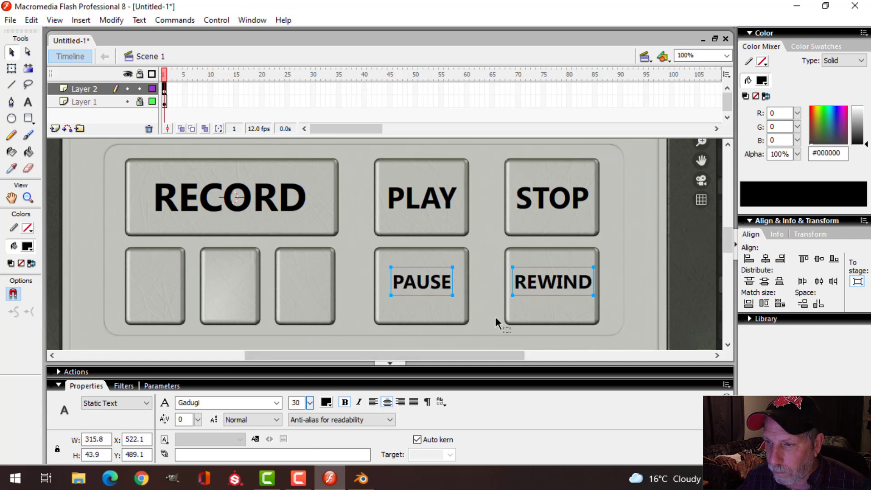
key(Down)
key(Down)
key(Down)
key(Down)
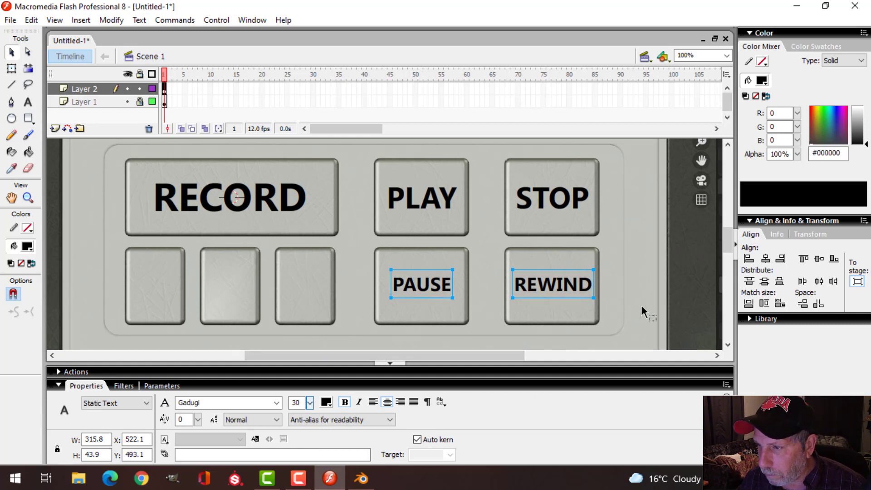
Step: Nudge the REWIND label 2 pixels left to centre it on its button
click(627, 305)
click(586, 291)
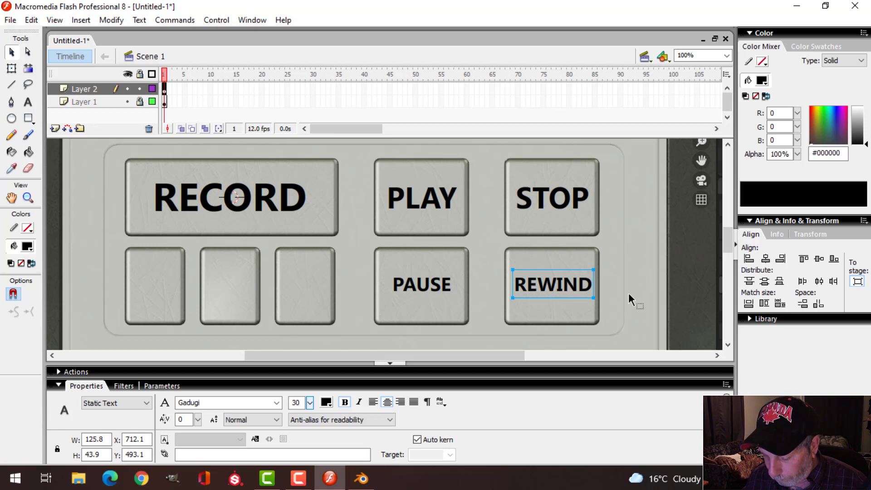
key(Left)
key(Left)
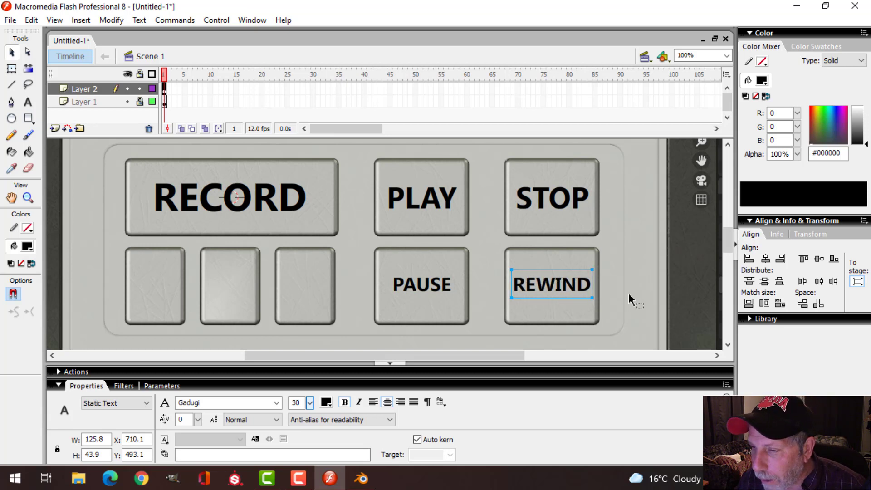
click(628, 293)
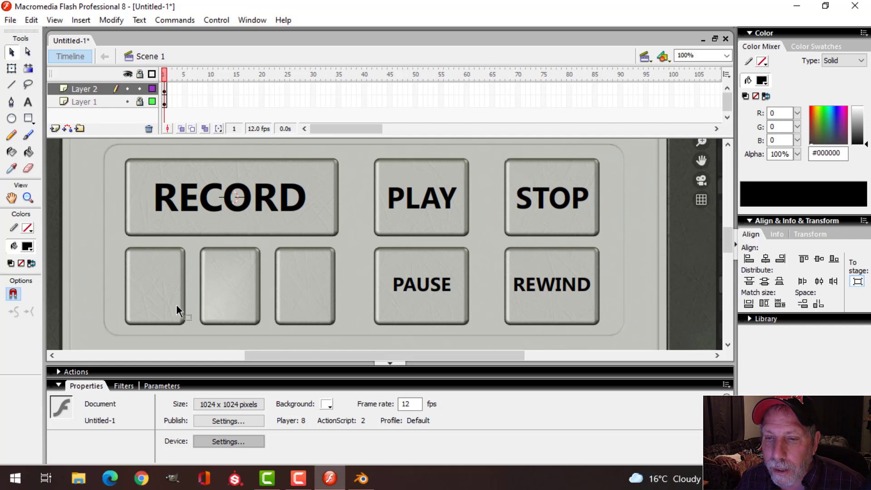
Step: Draw a black circle about 45 pixels wide on the first small button below RECORD and shift it slightly right
click(11, 118)
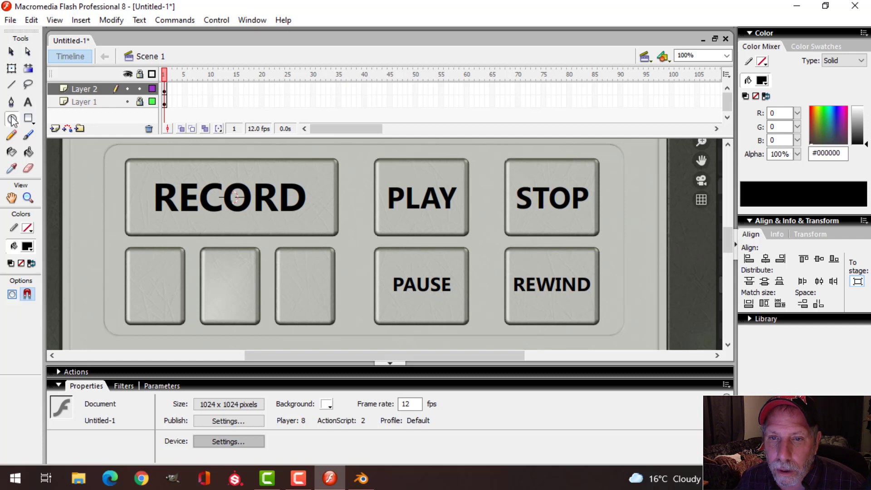
alt+drag(146, 284, 160, 299)
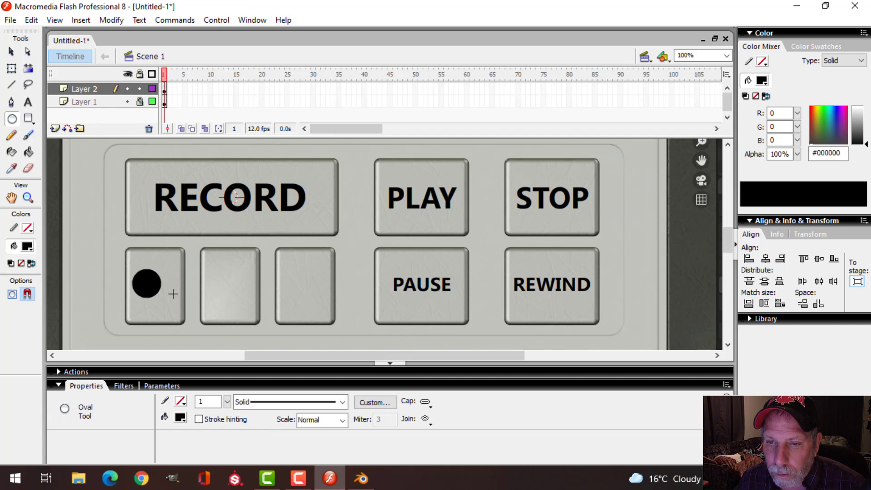
click(12, 51)
click(155, 287)
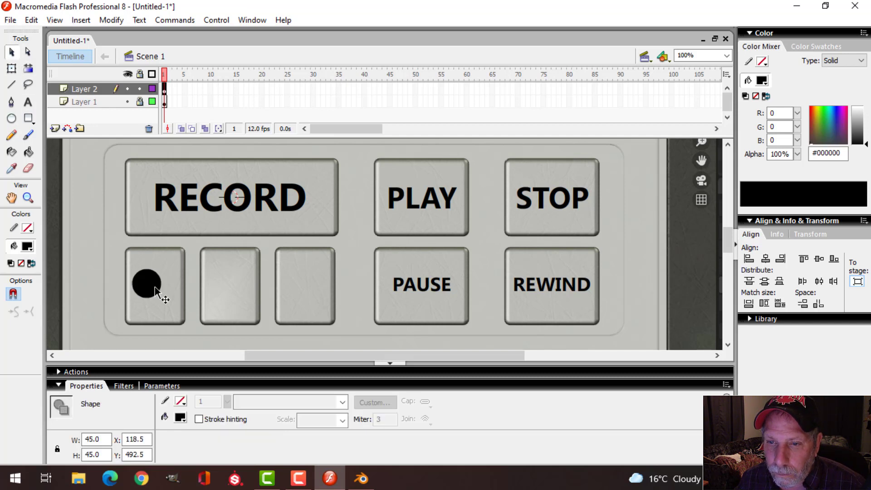
mouse_move(146, 286)
mouse_down()
mouse_move(164, 298)
mouse_move(154, 287)
mouse_up()
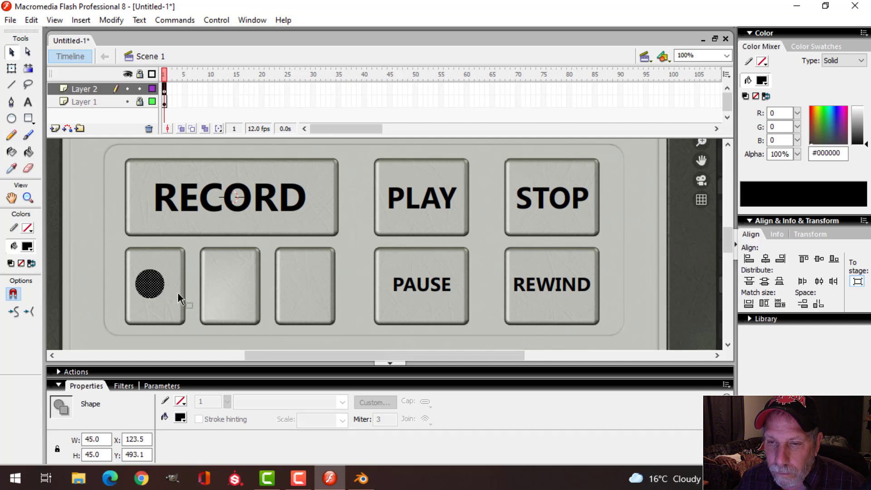
Step: Draw a black square about 53 pixels wide on the middle small button below RECORD
click(30, 118)
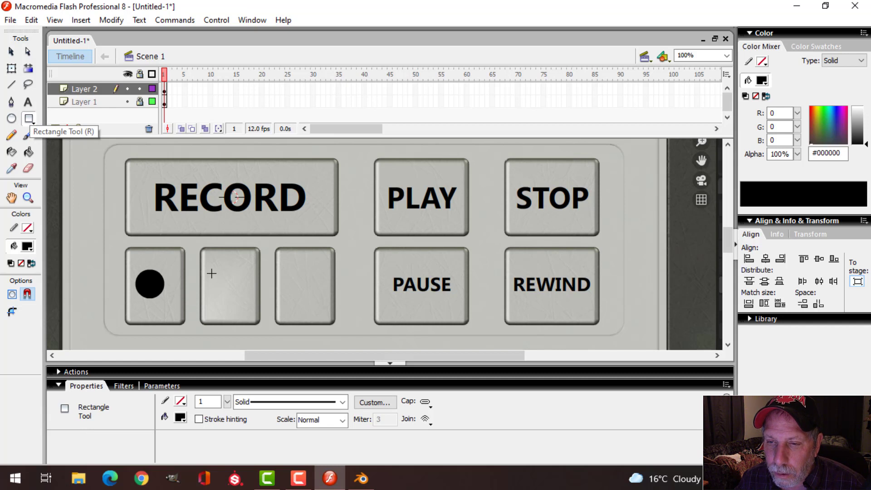
drag(211, 274, 245, 307)
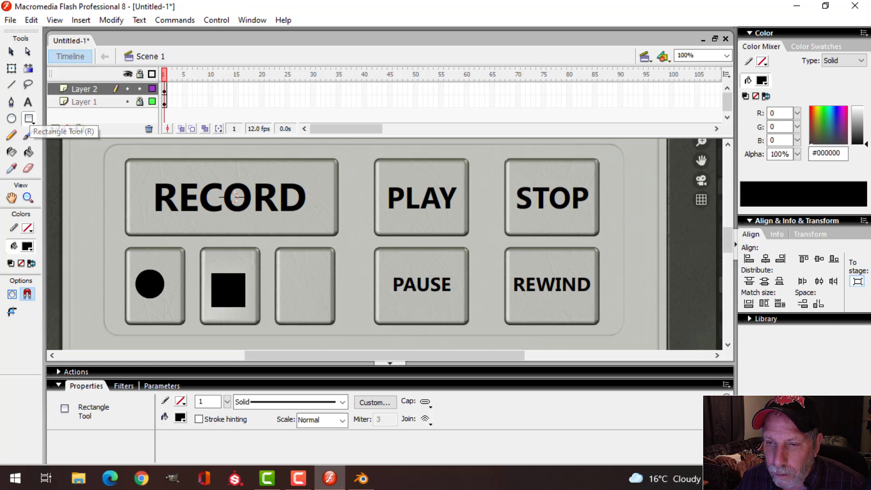
click(11, 51)
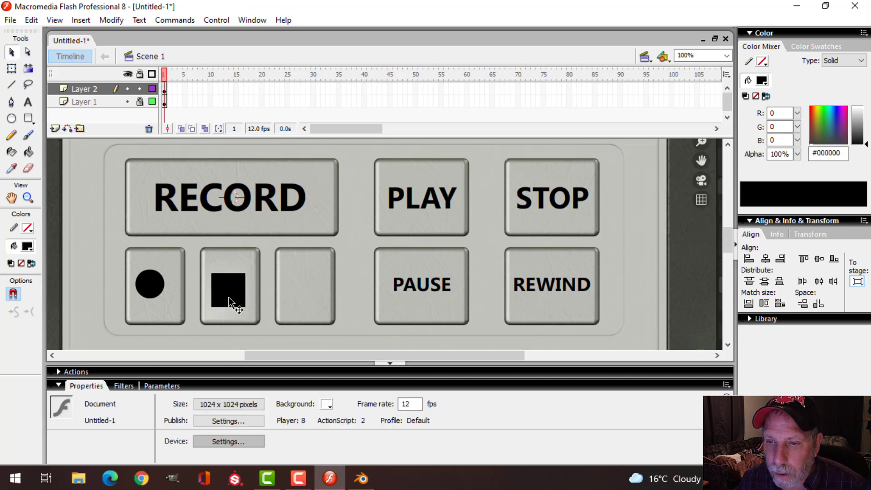
Step: Scale the square down to 48 by 48 pixels and shift it to the centre of its button
click(237, 300)
click(11, 68)
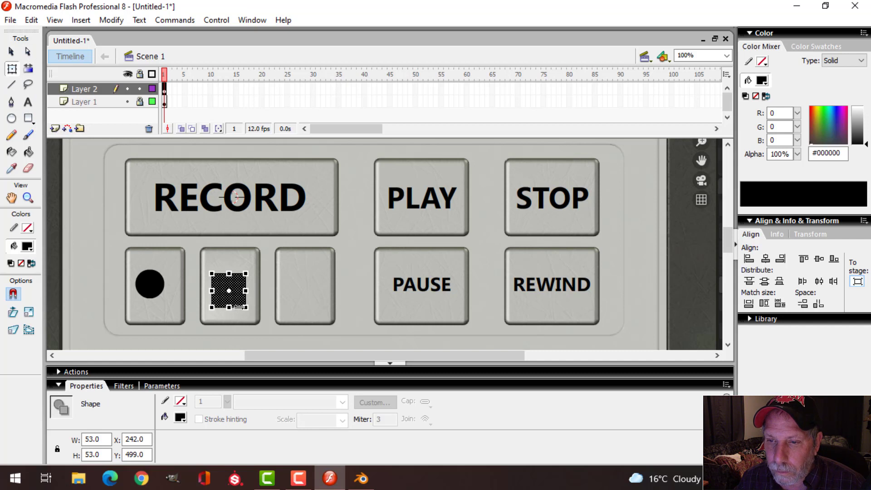
drag(246, 309, 243, 304)
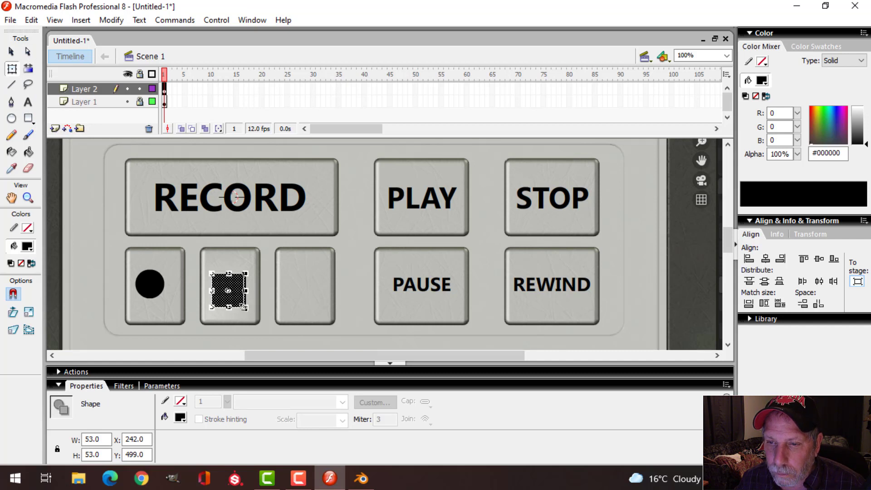
click(11, 52)
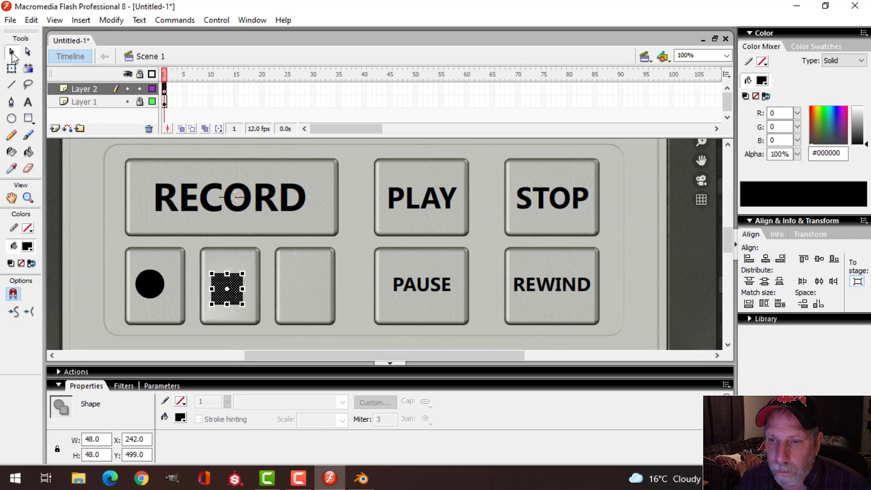
drag(235, 294, 253, 282)
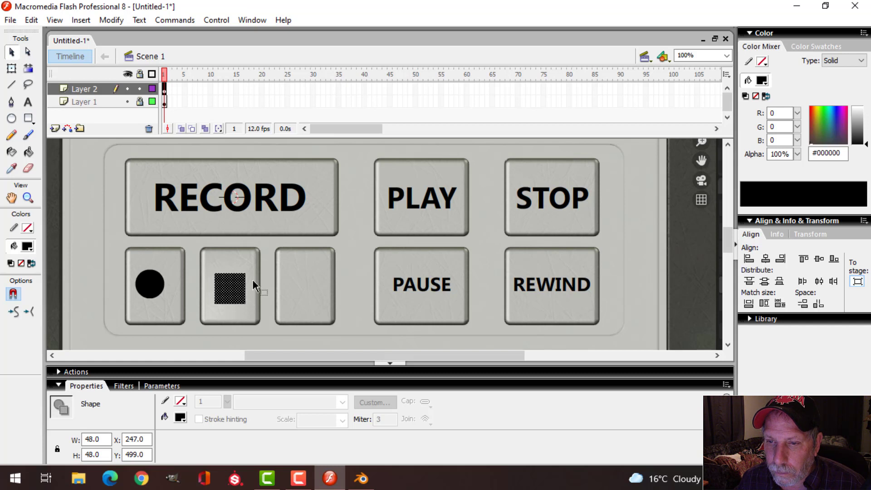
key(Left)
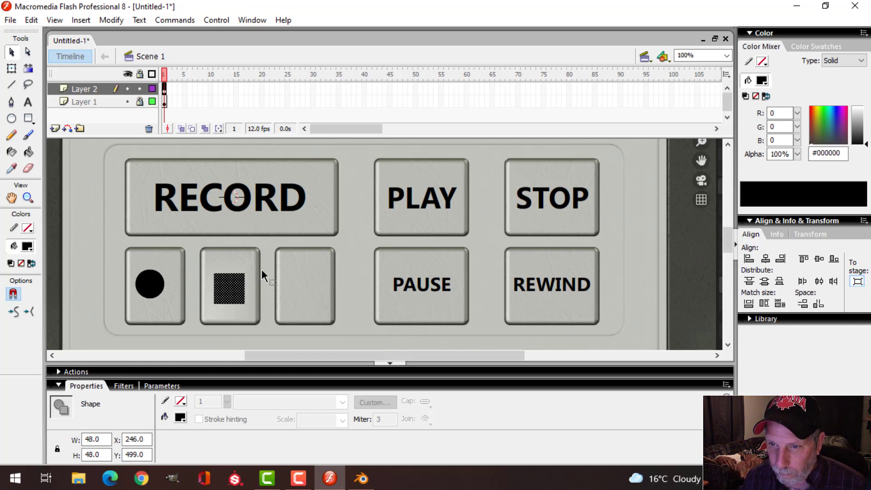
click(261, 269)
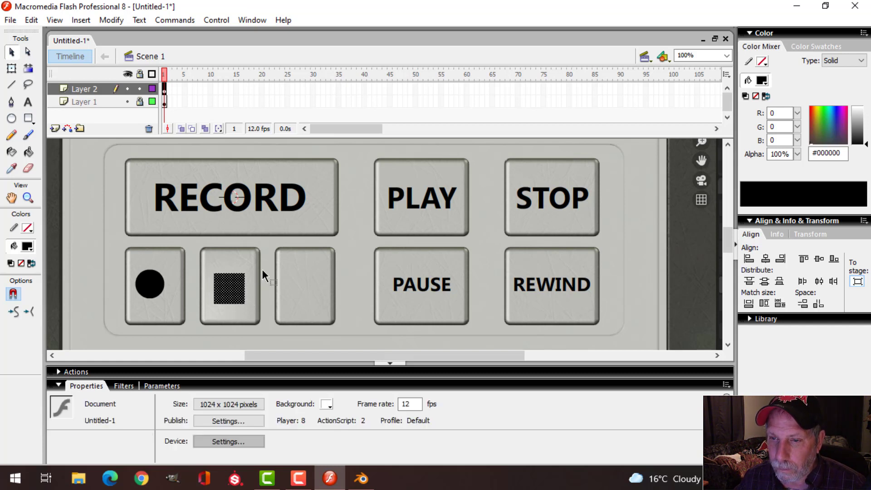
Step: Duplicate the black square onto the third small button below RECORD
click(236, 288)
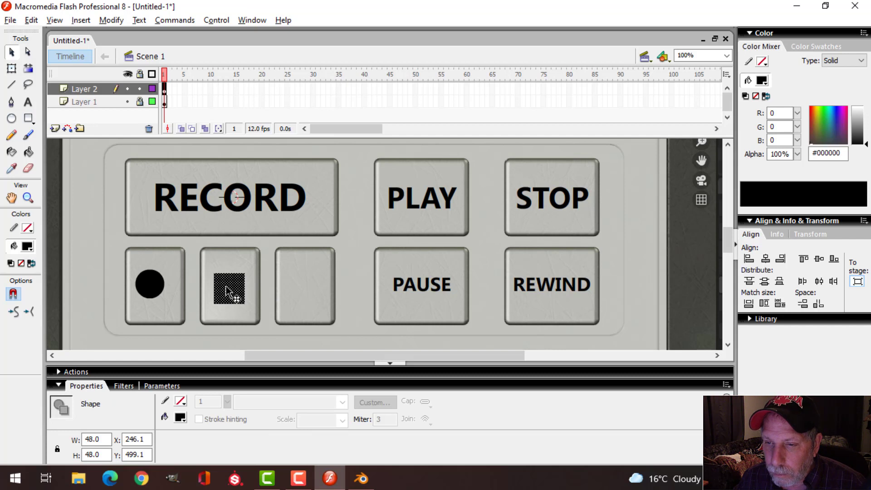
drag(227, 292, 302, 295)
click(335, 284)
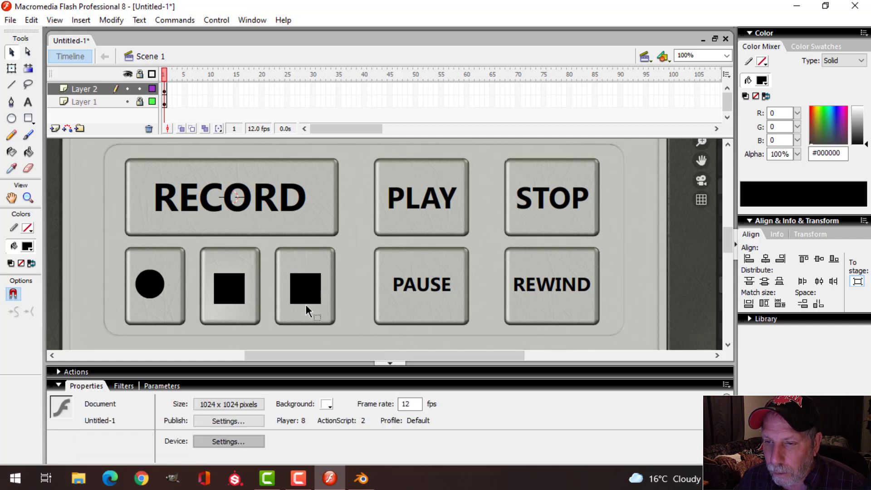
Step: Cut the copied square down to a vertical bar about 13 pixels wide and duplicate the bar to its left as a pause symbol
drag(312, 318, 312, 317)
key(Delete)
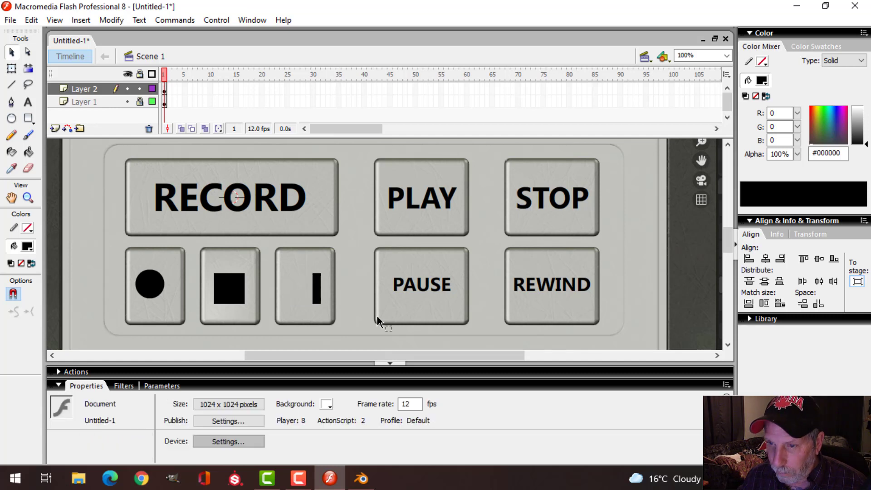
click(316, 297)
drag(317, 297, 300, 298)
Step: Nudge both pause bars together 3 pixels left to centre them on the third small button
click(316, 293)
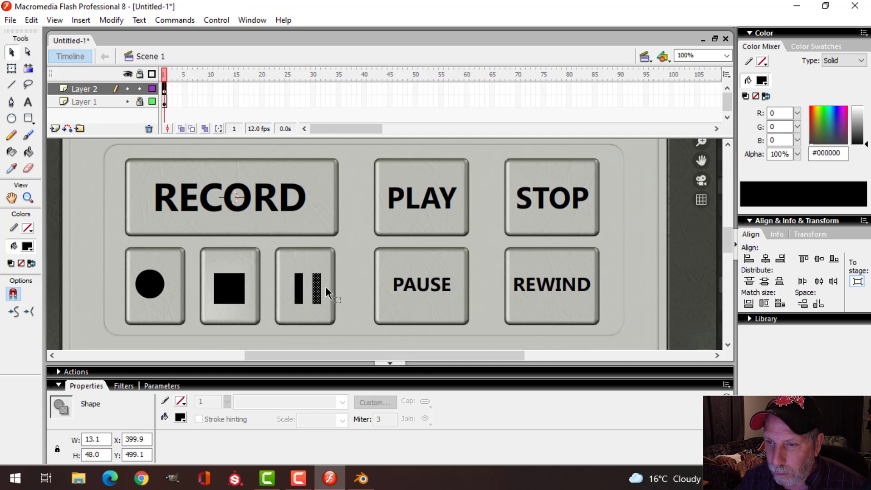
shift+click(301, 286)
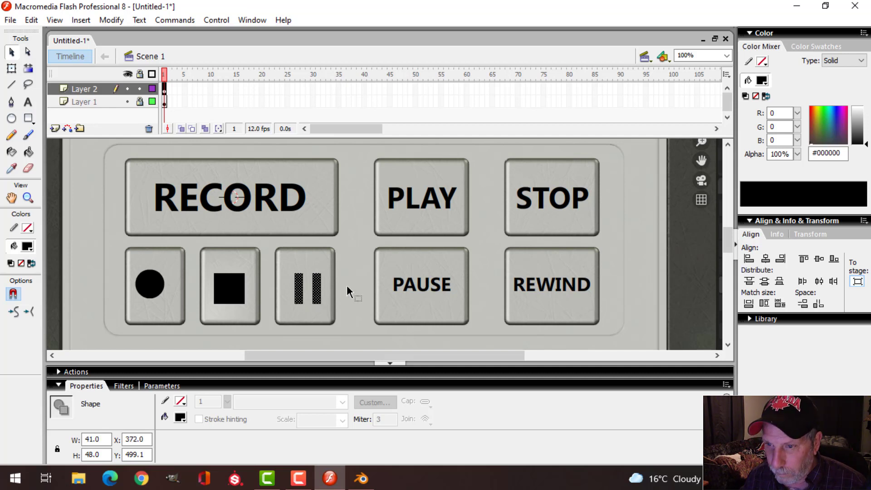
key(Left)
key(Left)
key(Left)
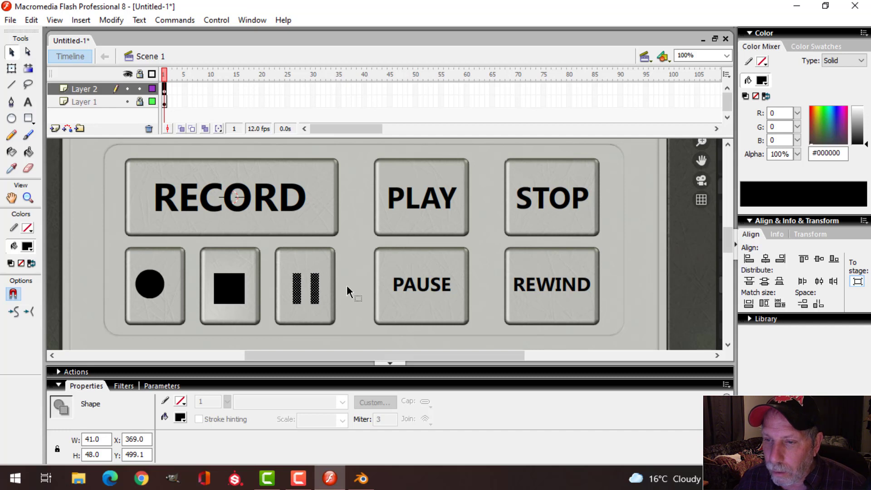
click(347, 285)
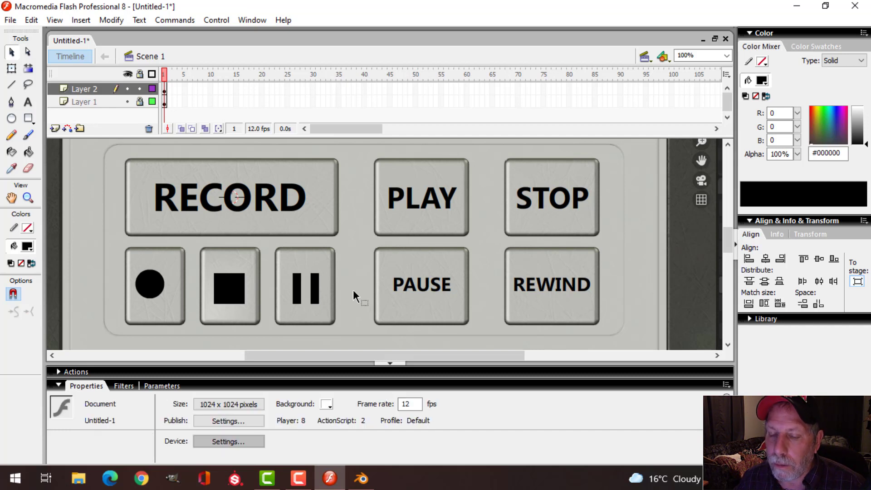
Step: Nudge the black circle 7 pixels right towards the centre of its button
click(150, 295)
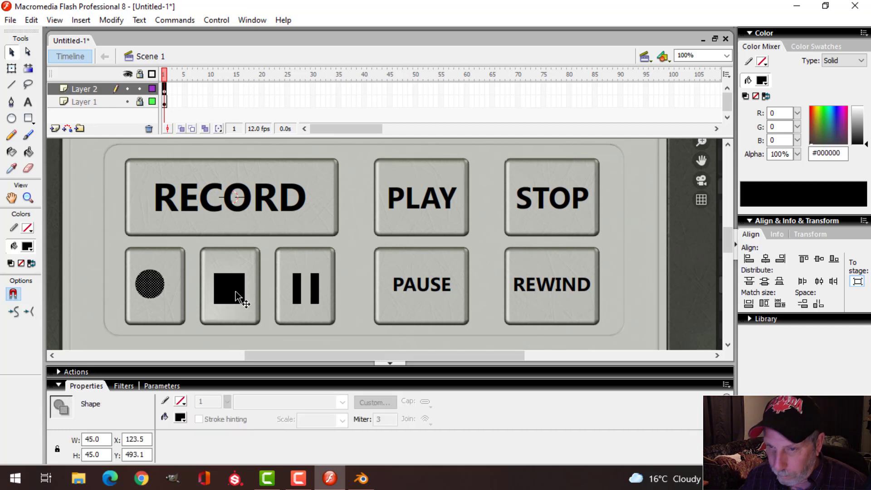
key(Right)
key(Right)
key(Right)
key(Right)
key(Right)
key(Right)
key(Right)
key(Right)
key(Right)
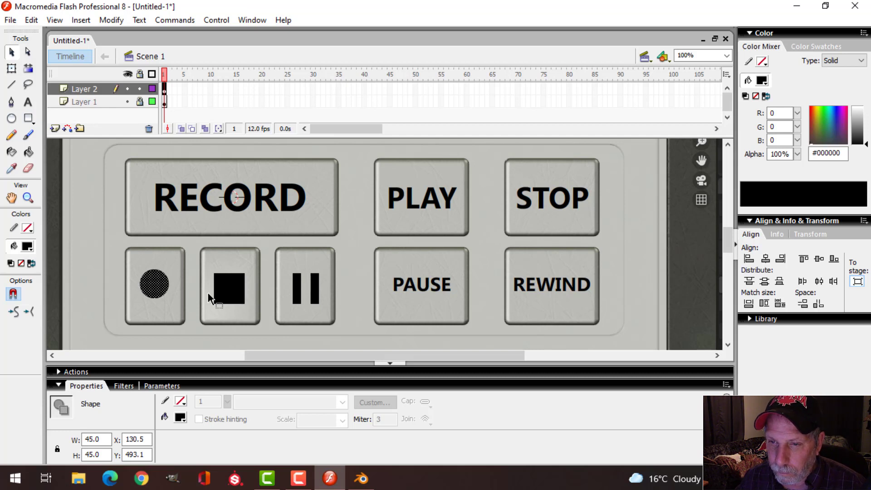
Step: Nudge the black circle 2 pixels down on its button
click(352, 298)
click(152, 286)
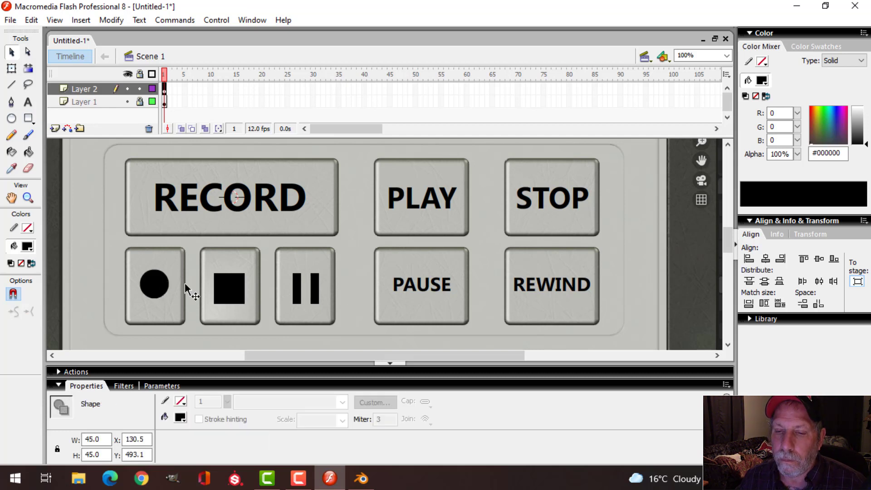
key(Down)
key(Down)
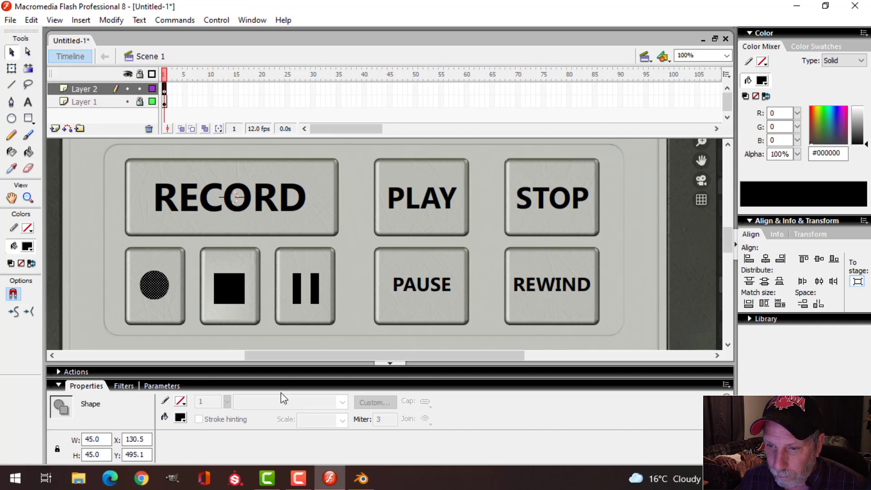
Step: Recolour the circle's fill to dark red #990000
click(180, 419)
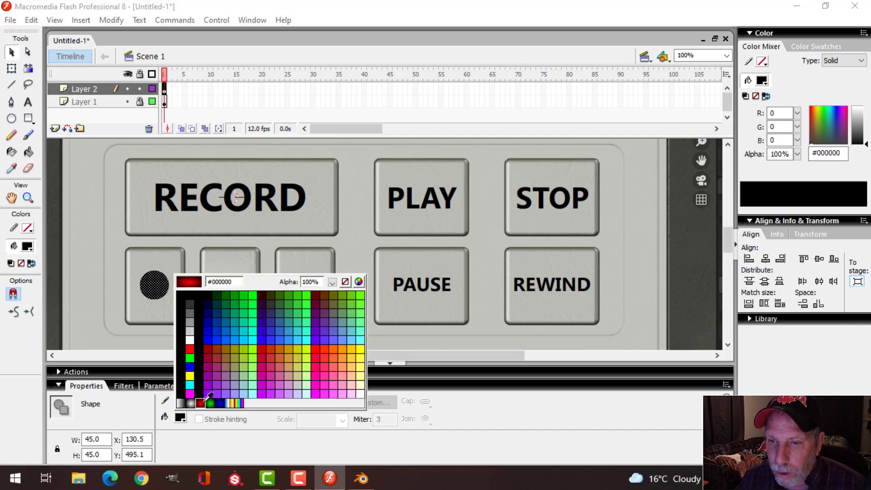
click(193, 350)
click(180, 419)
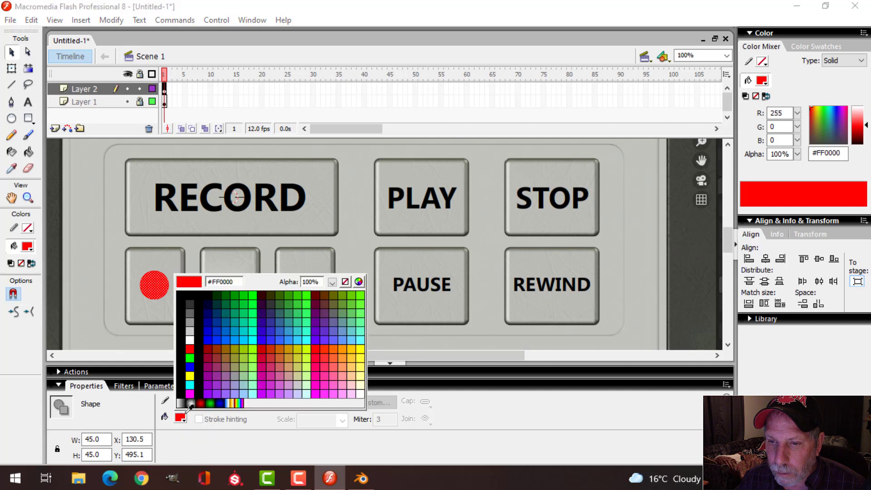
click(208, 347)
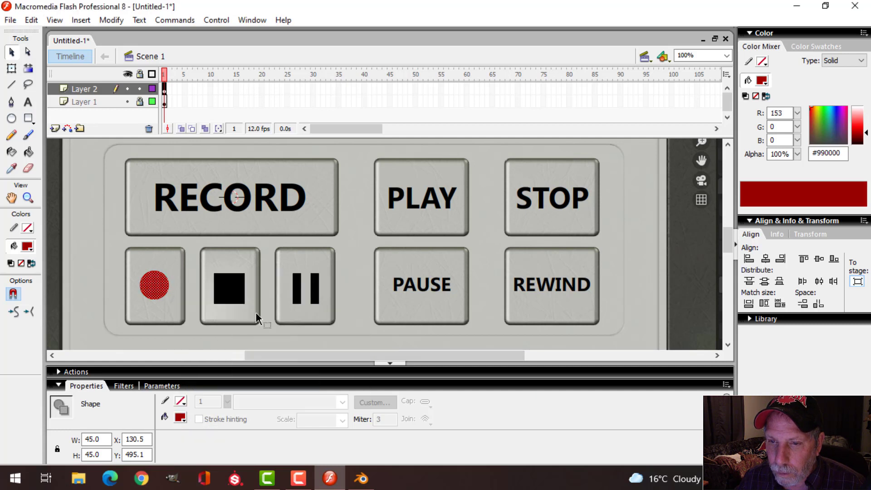
click(365, 296)
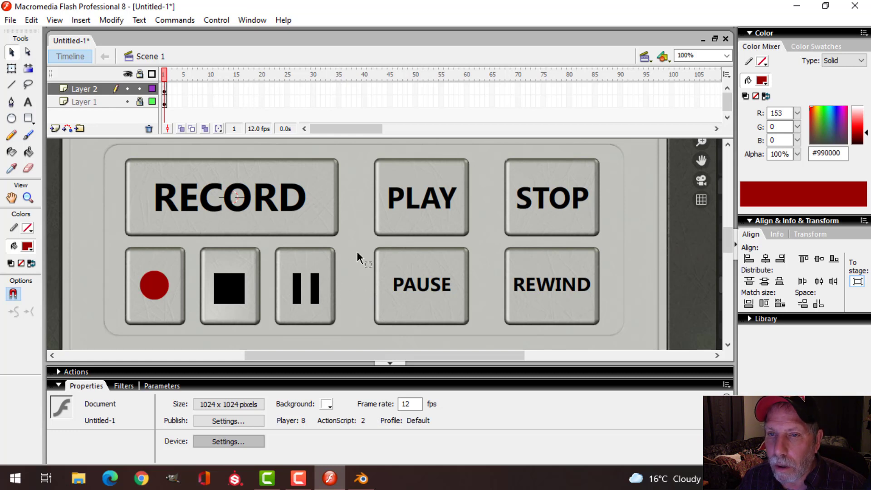
Step: Convert all the labels and symbols on Layer 2 into one movie clip symbol with the default name
click(86, 89)
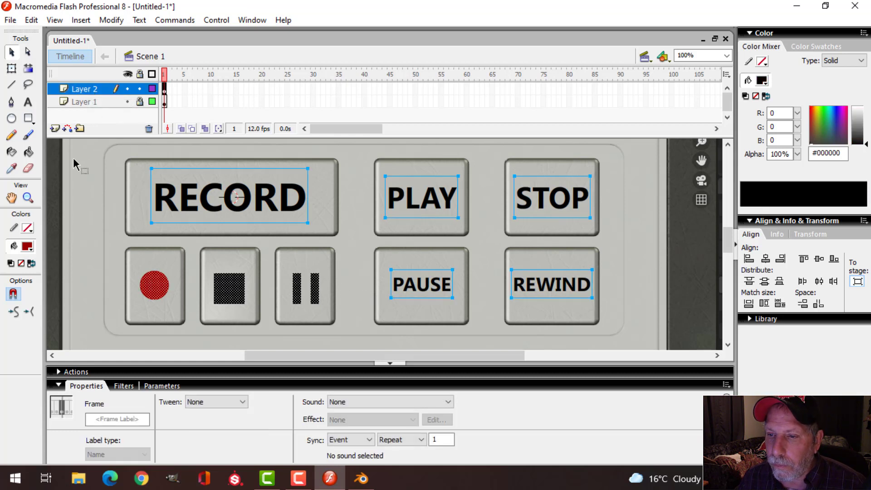
click(113, 22)
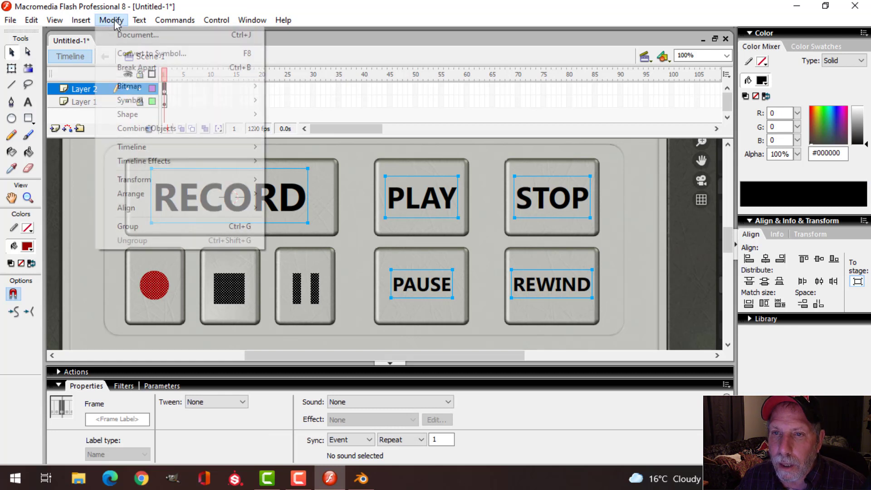
click(136, 54)
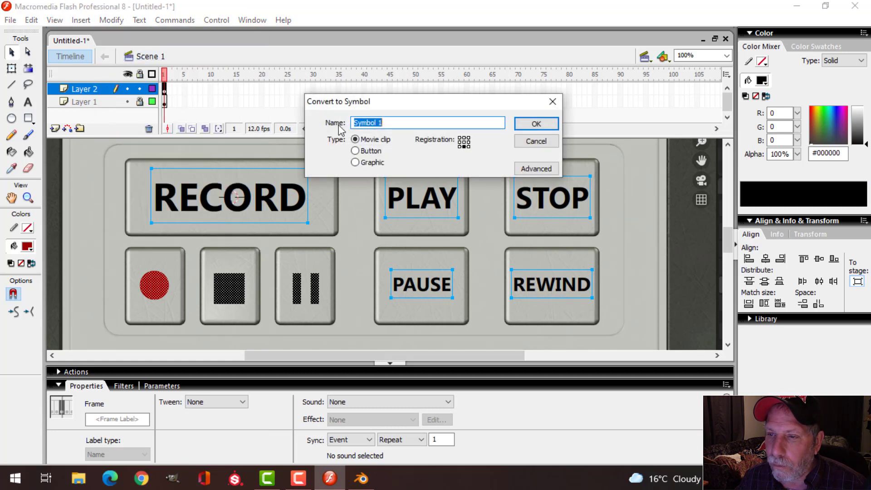
click(536, 124)
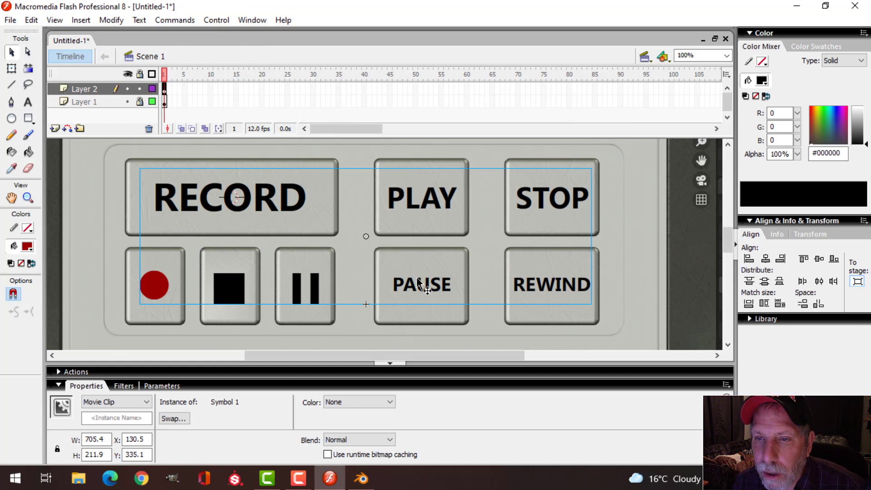
Step: Check the artwork with Layer 1 hidden, then delete Layer 1 with the button reference picture
click(128, 102)
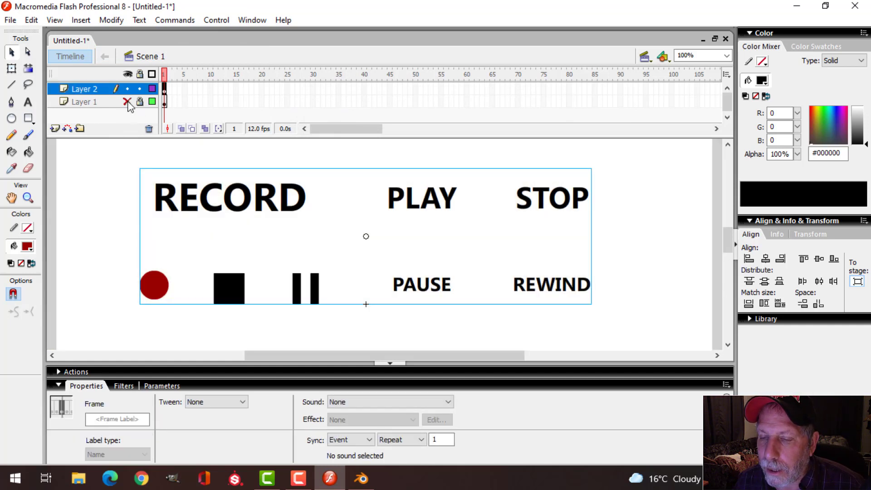
click(127, 102)
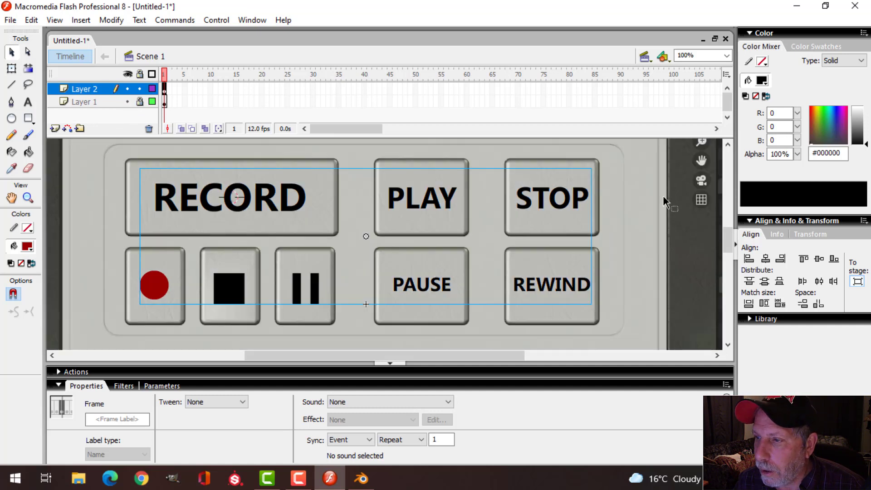
click(119, 102)
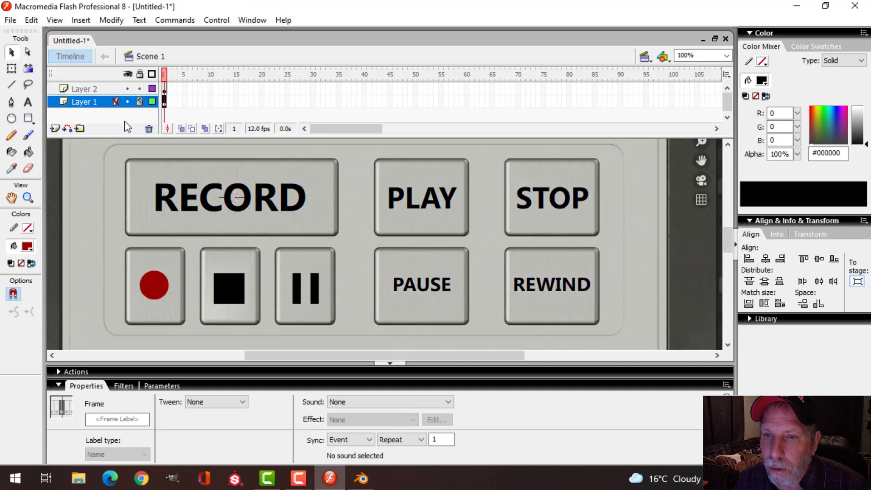
click(149, 129)
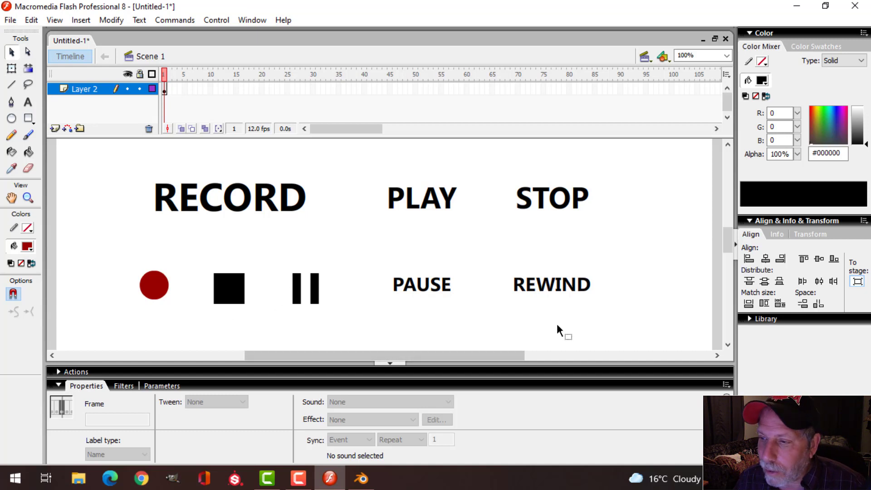
Step: Set the document background to magenta and select the artwork on Layer 2
click(725, 190)
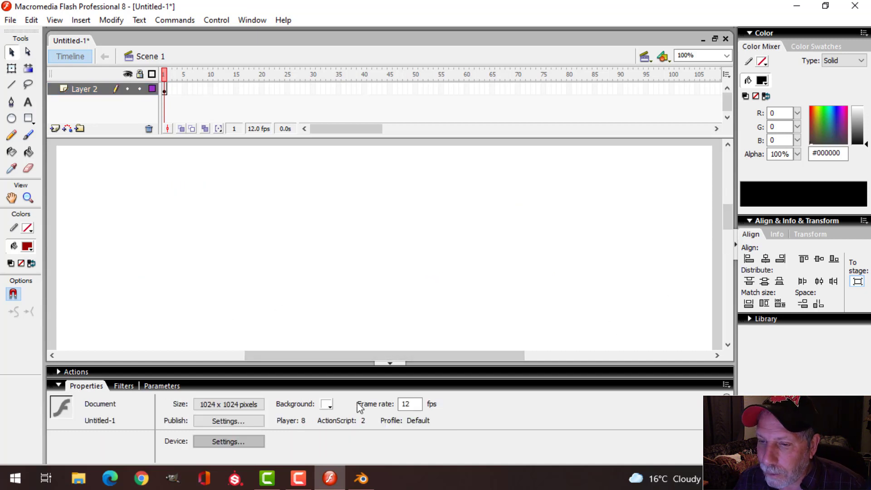
click(326, 405)
click(336, 390)
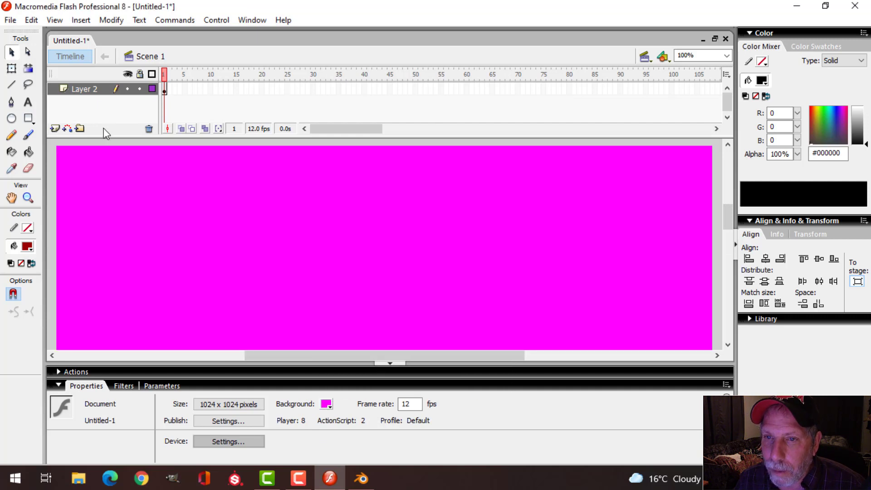
click(99, 90)
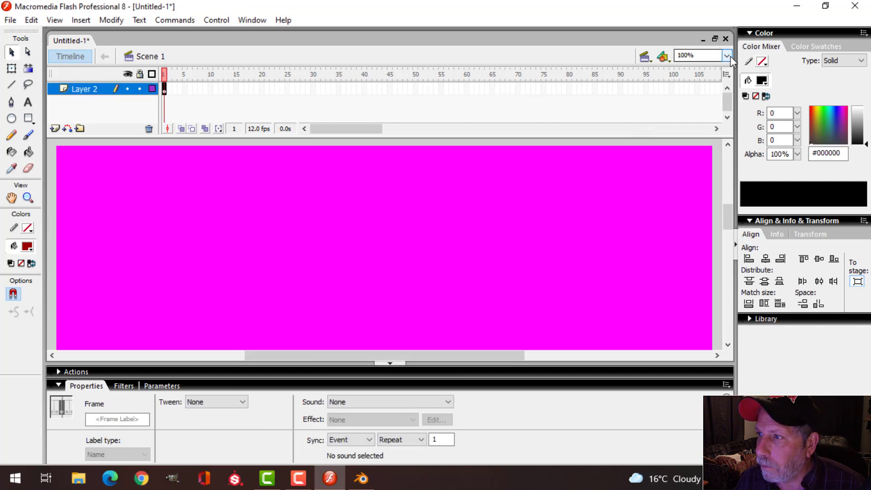
drag(728, 206, 730, 233)
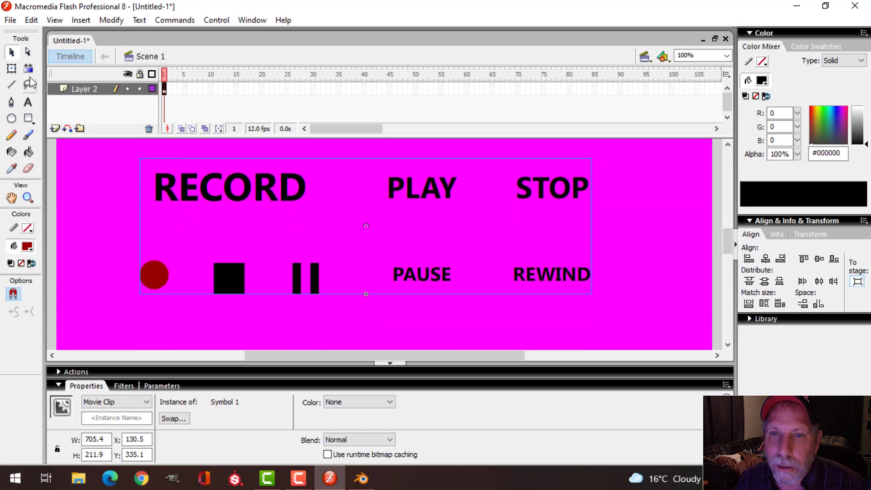
Step: Export the artwork as the PNG image HelmetText at full document size, 4266 x 4266 pixels, 300 dpi, 24 bit with alpha channel
click(10, 21)
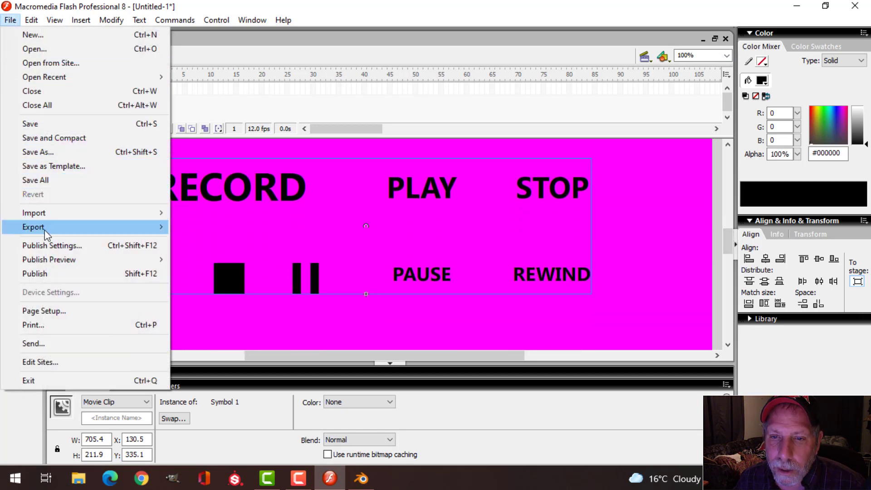
mouse_move(107, 234)
click(214, 227)
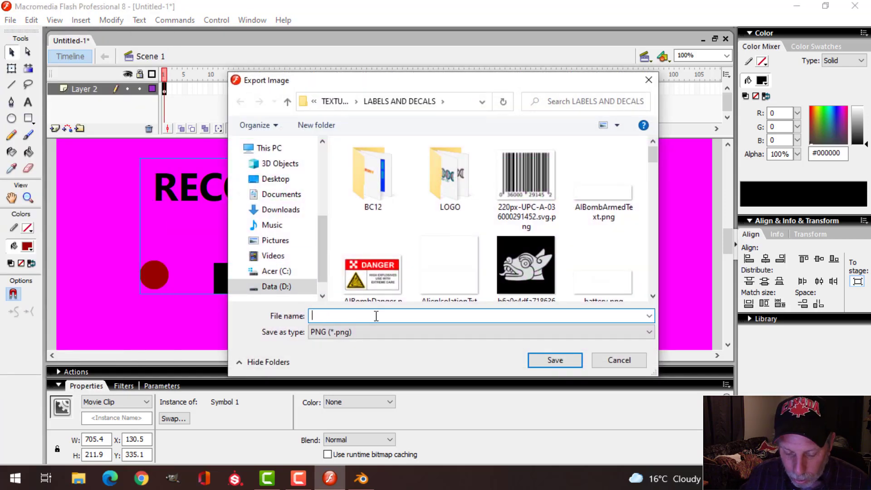
key(Caps_Lock)
text(HelmetText)
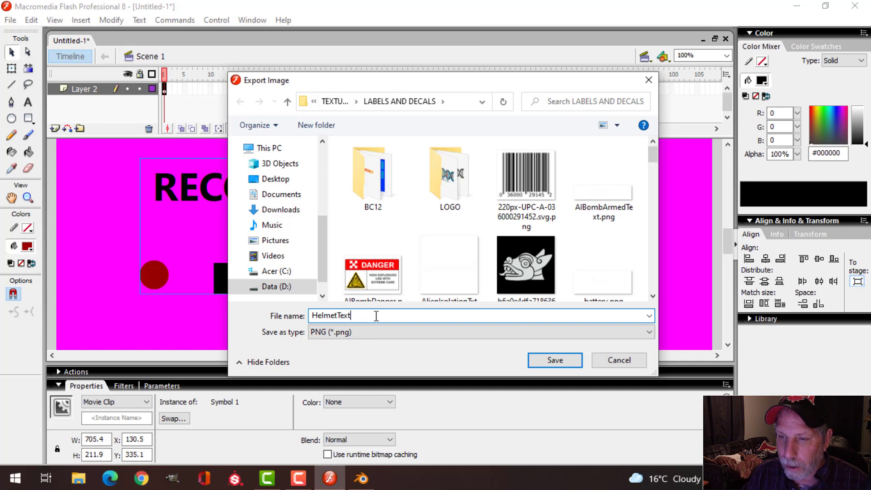
key(Return)
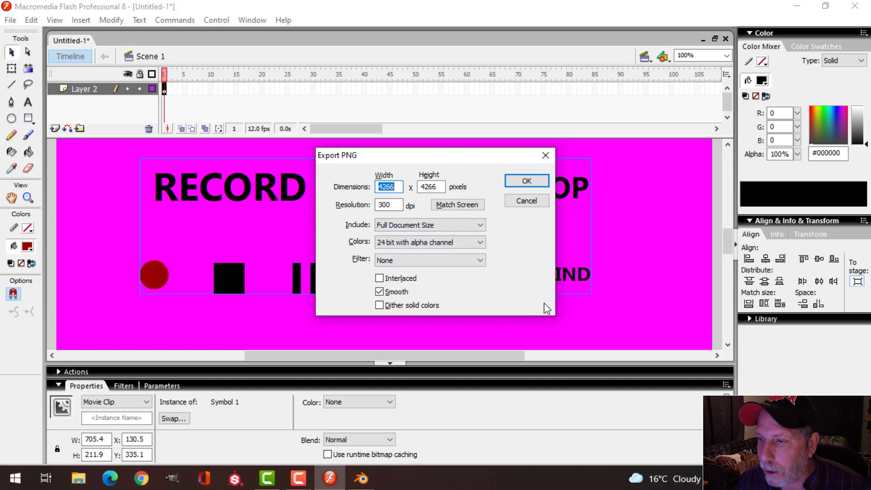
click(527, 181)
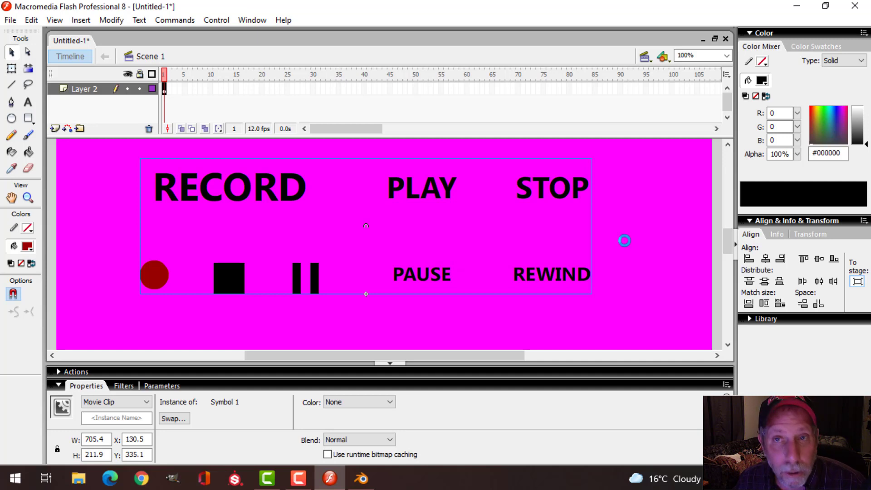
Step: Switch to Blender, view the camera's side buttons at an angle and locate the Images as Planes option
click(797, 6)
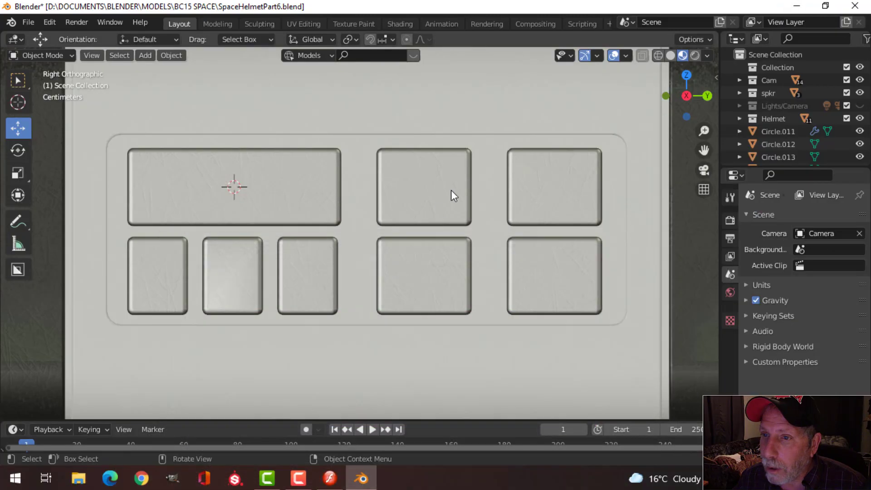
middle_drag(340, 258, 436, 257)
scroll(387, 274, down, 2)
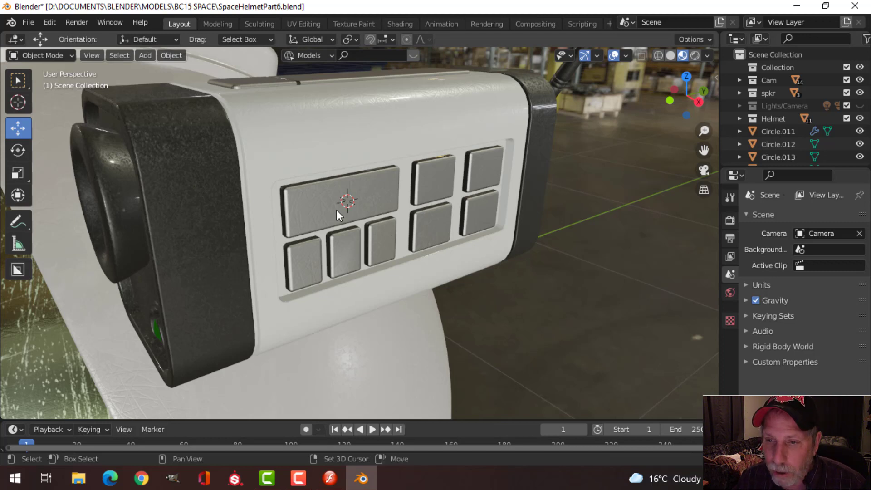
key(shift+a)
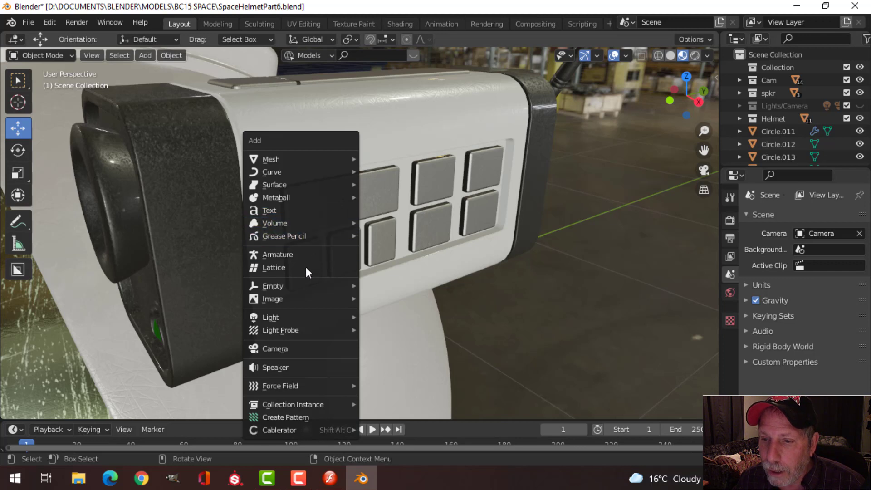
mouse_move(301, 297)
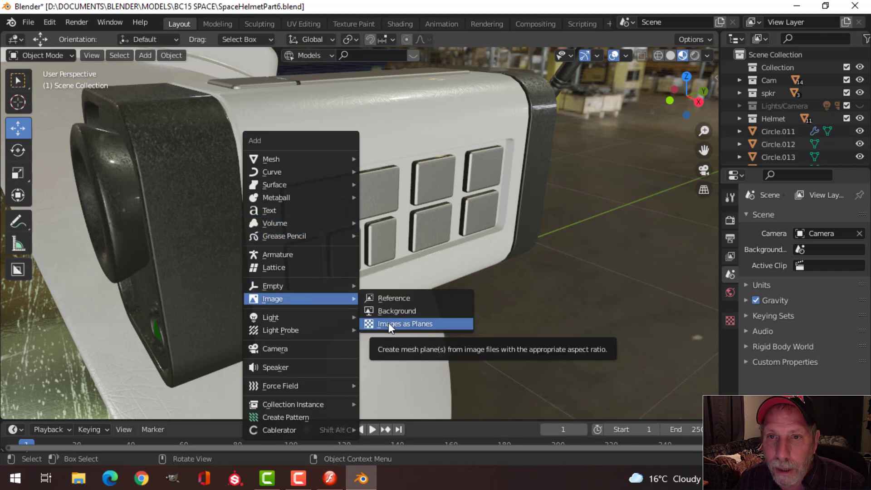
Step: Search the add-on preferences for "images" to check whether Import Images as Planes is enabled
click(50, 22)
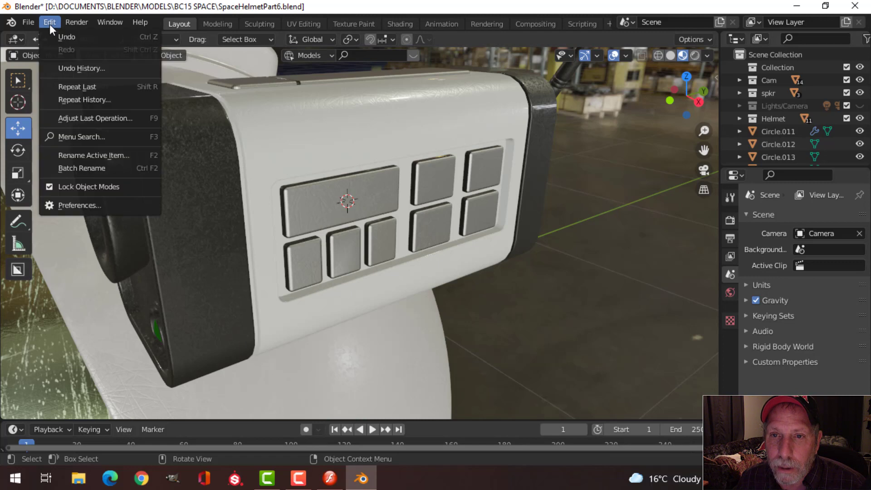
click(82, 206)
click(351, 88)
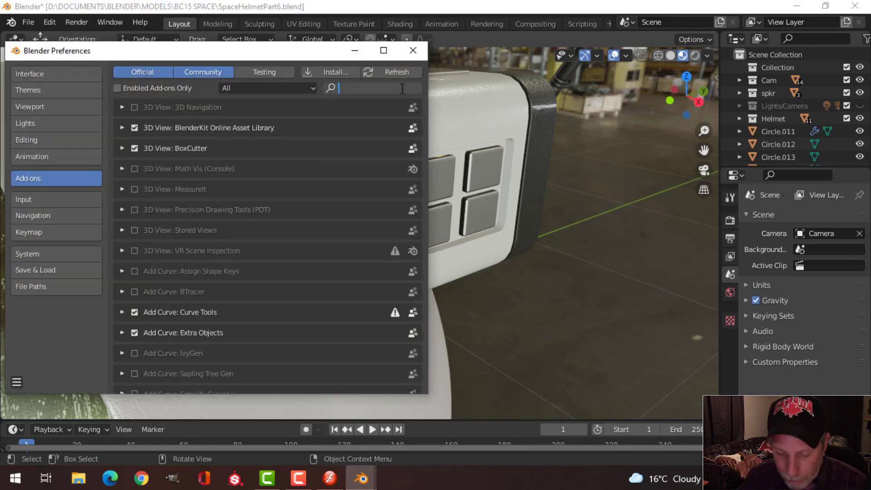
text(images)
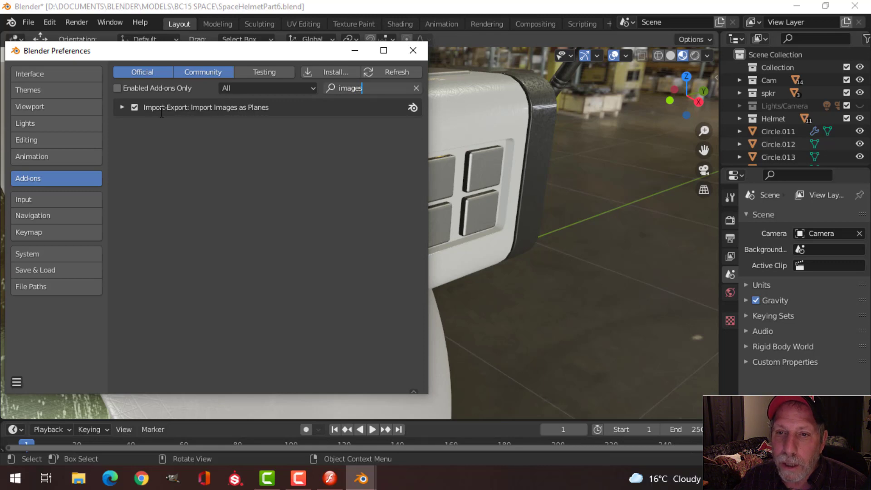
click(413, 51)
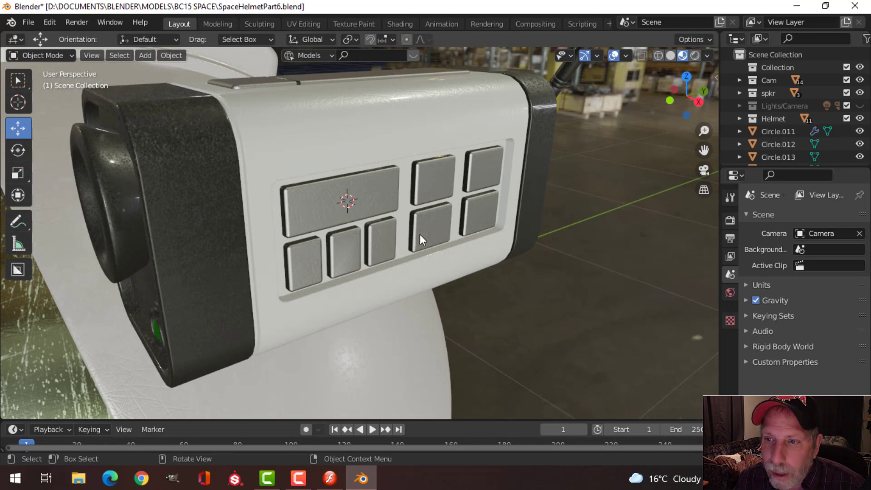
Step: Import HelmetText.png from the LABELS AND DECALS folder as an image plane with the Principled material setting
key(shift+a)
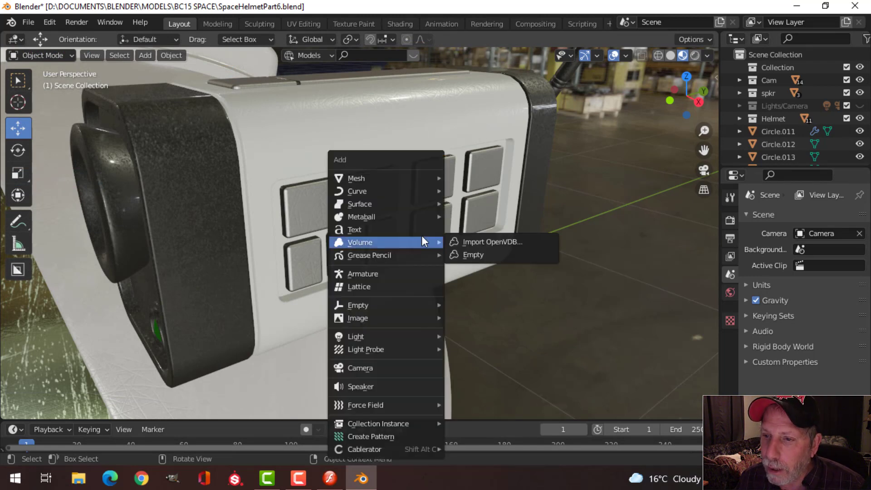
mouse_move(372, 314)
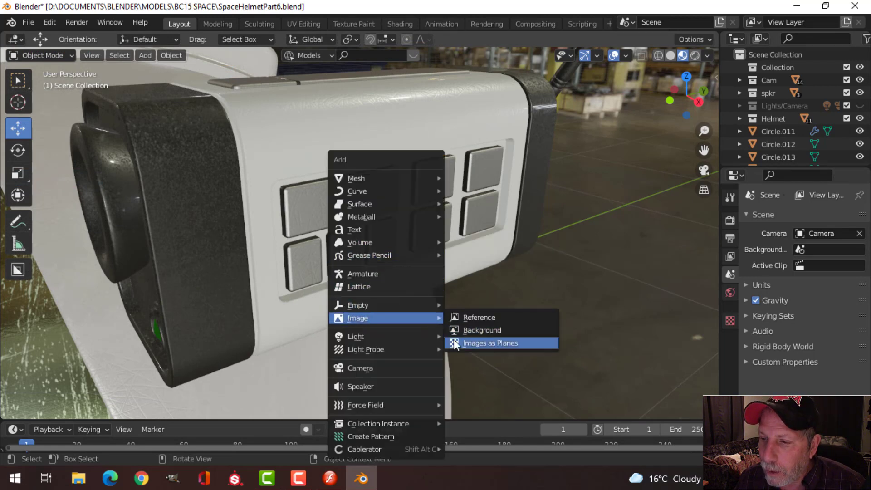
click(483, 344)
click(161, 434)
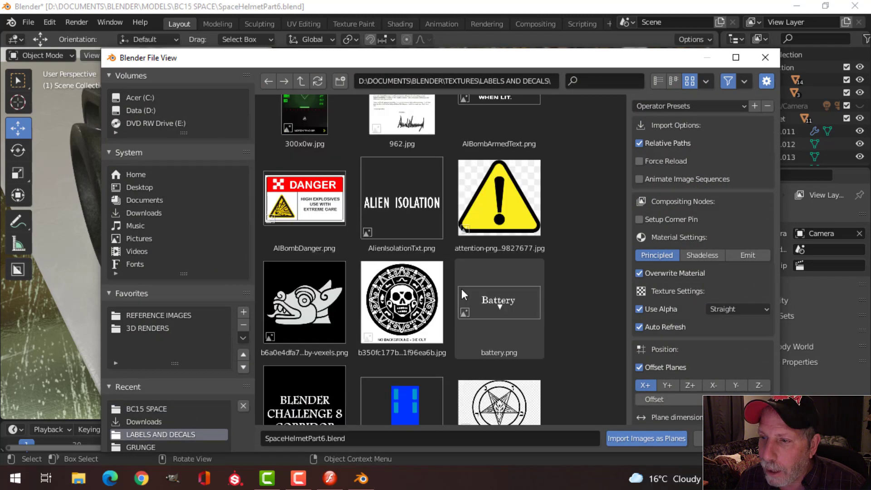
scroll(518, 292, down, 10)
scroll(519, 292, down, 12)
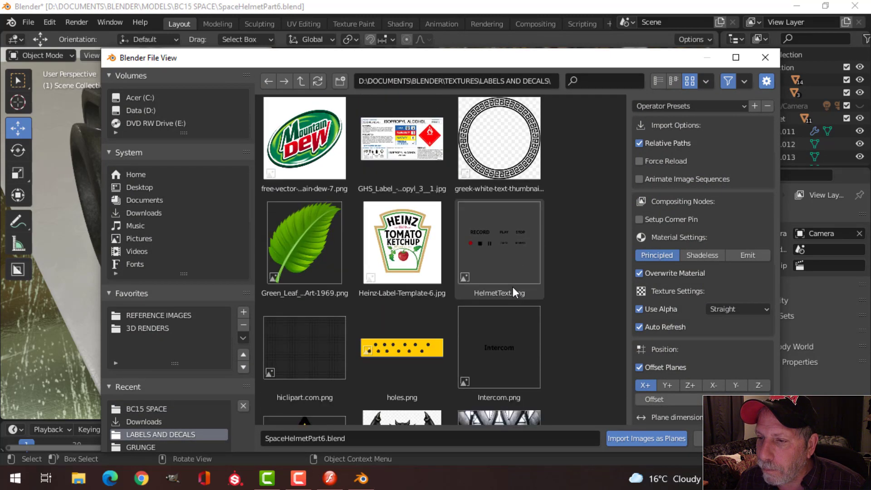
click(506, 285)
click(633, 438)
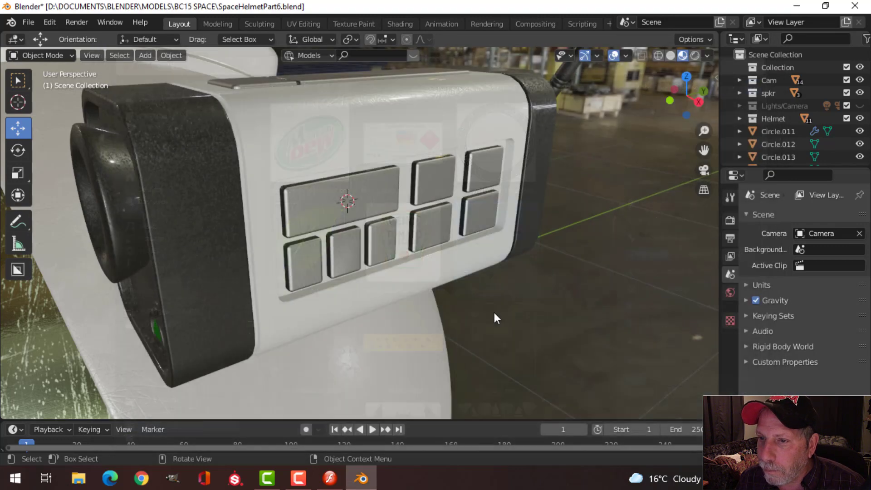
Step: Rotate the HelmetText plane's mesh 90° about the global Z axis in Edit Mode
middle_drag(494, 313, 463, 243)
scroll(473, 271, down, 5)
key(Tab)
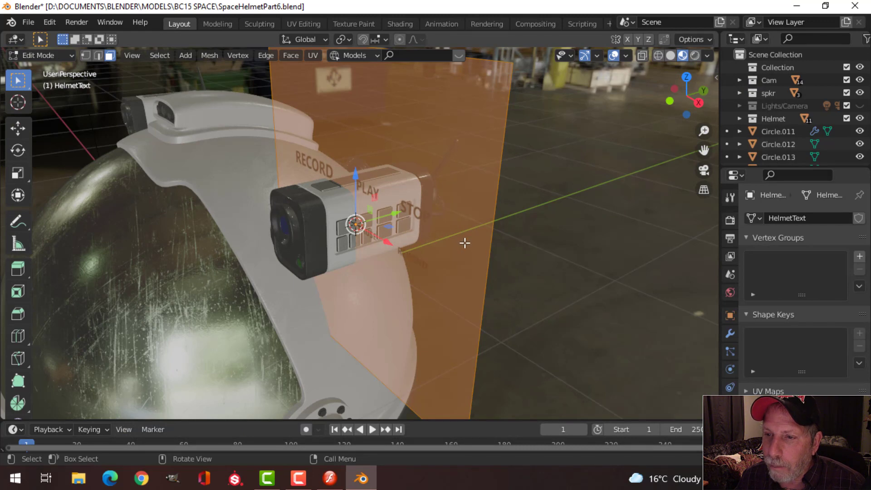
text(rz90)
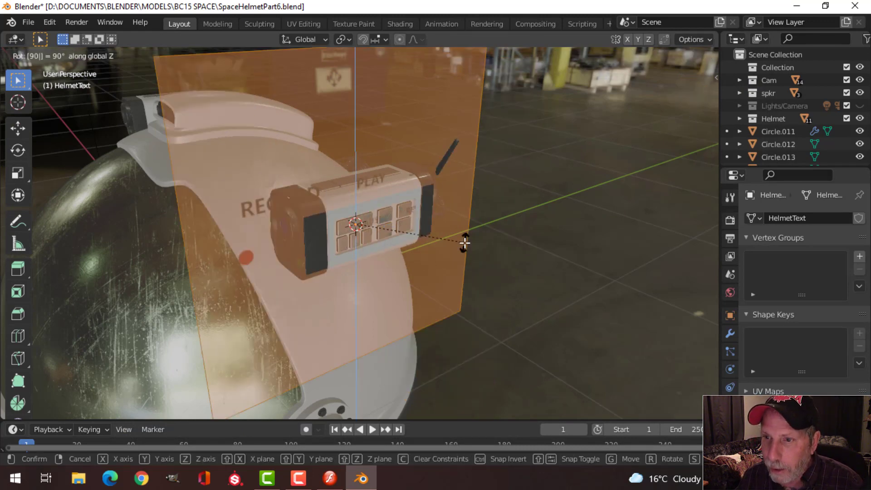
key(Return)
Step: Scale the label plane by about 0.387 and again by about 0.861, and move it over the camera's side buttons in right view
middle_drag(465, 243, 578, 227)
key(s)
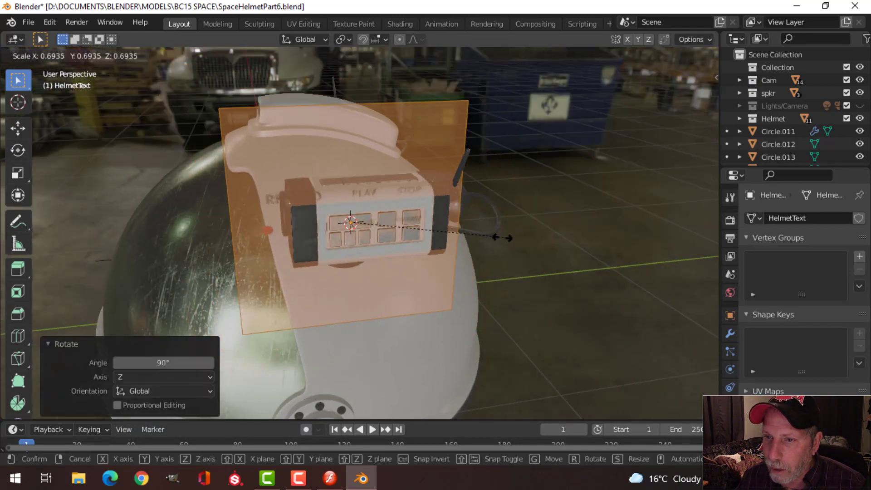
click(436, 238)
key(KP_3)
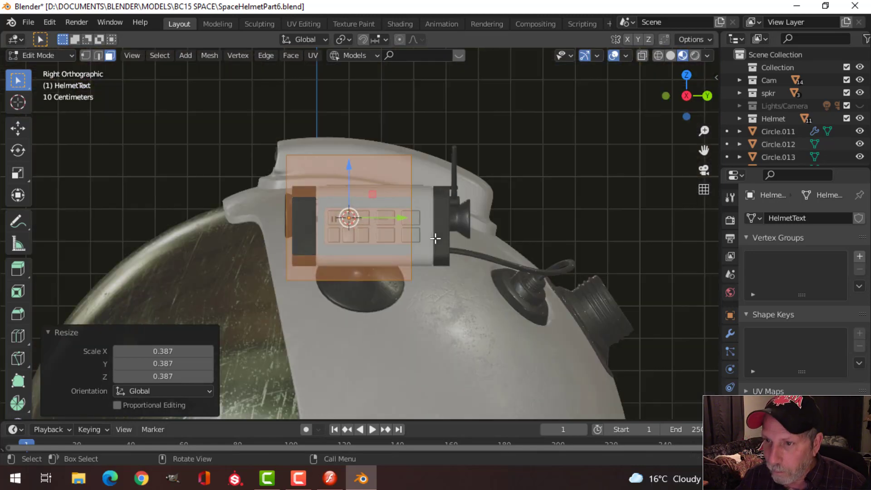
scroll(436, 238, up, 3)
key(s)
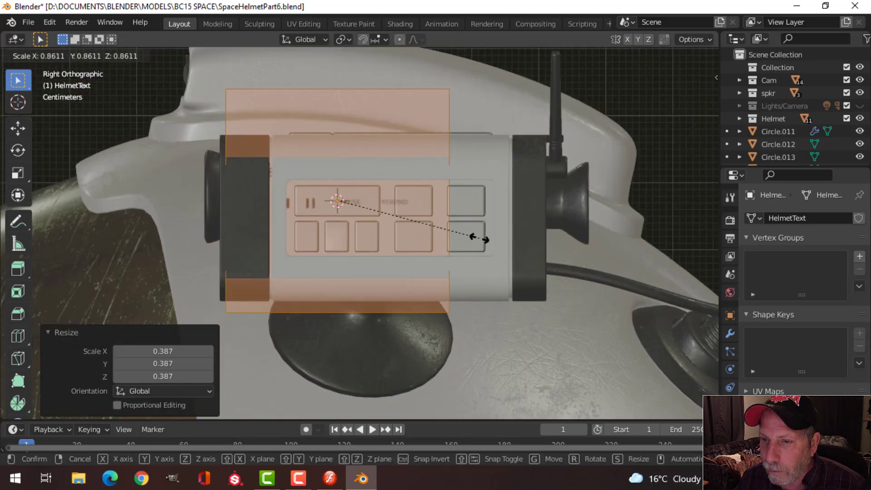
click(485, 239)
key(g)
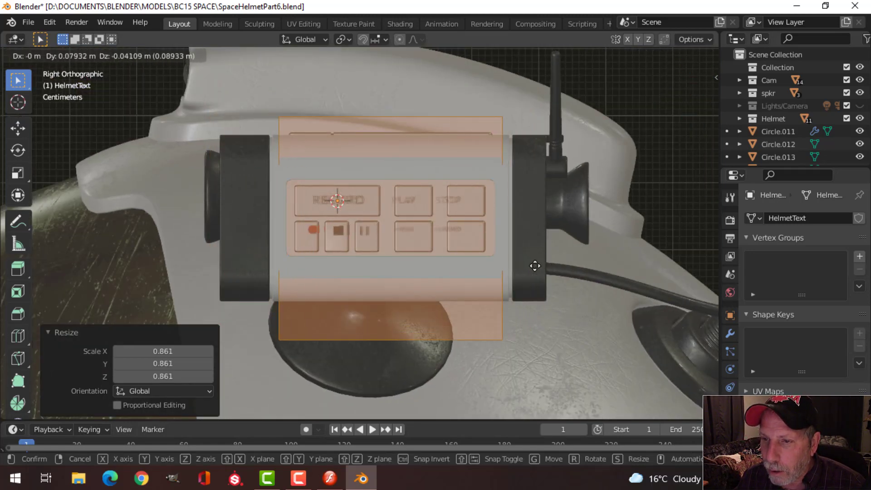
click(538, 265)
Step: Fine-tune the label plane by scaling it about 1.178 and 0.988 and shifting it until the labels sit centred on their buttons
scroll(556, 258, up, 3)
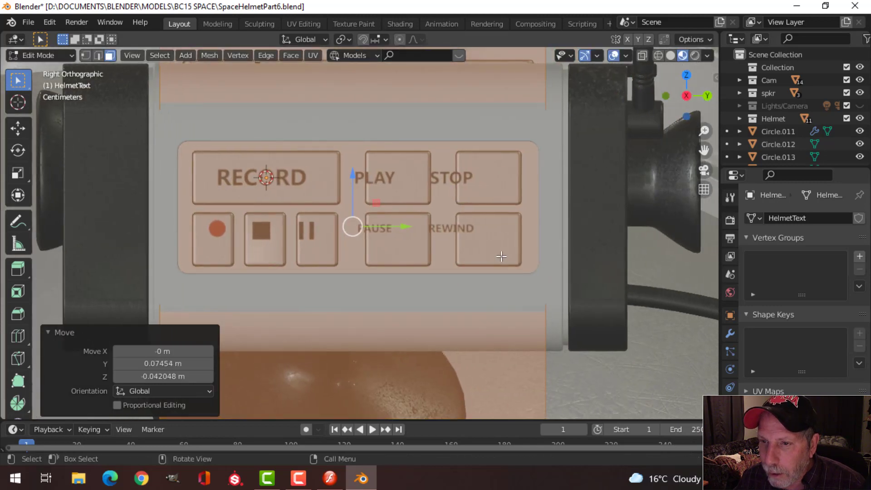
key(s)
click(529, 255)
key(g)
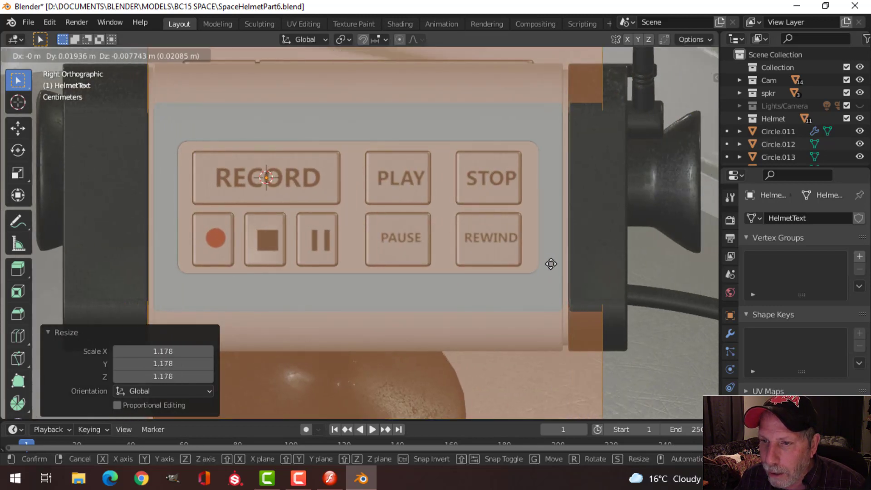
click(549, 264)
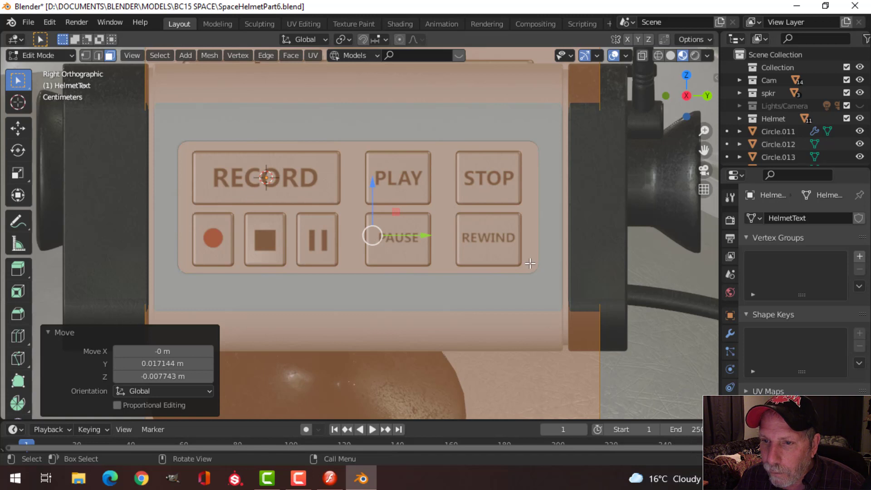
key(s)
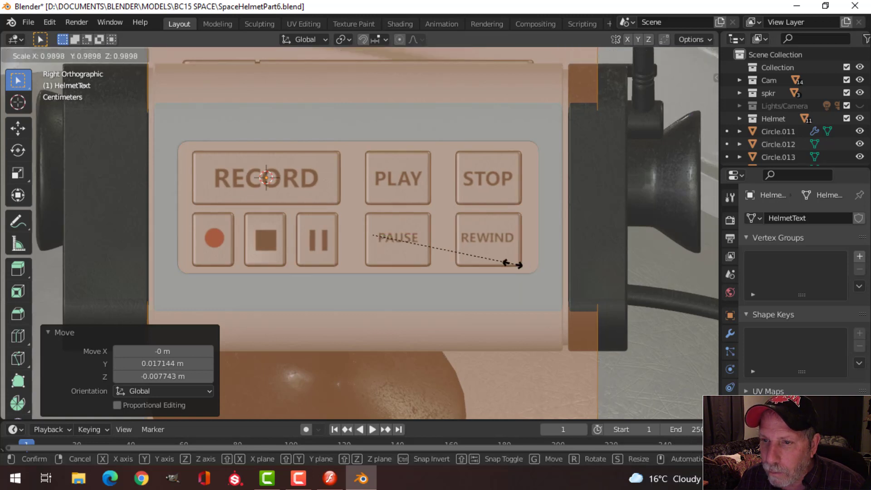
click(510, 263)
key(Tab)
key(g)
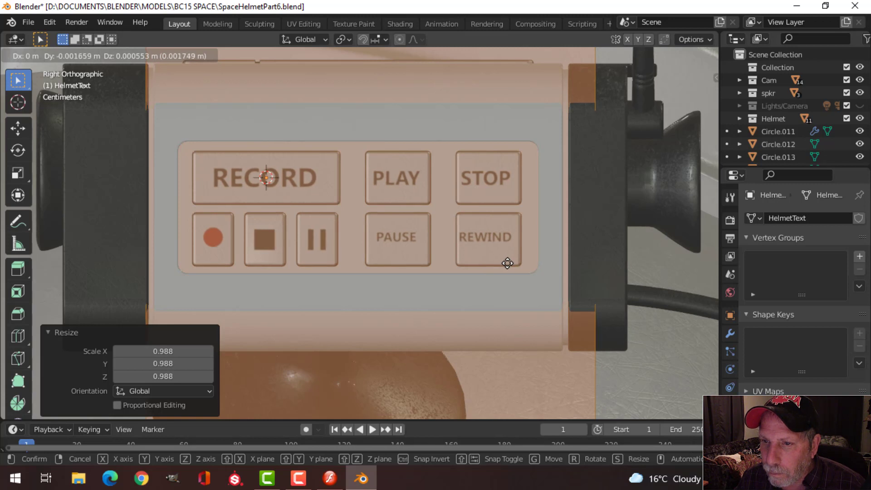
click(508, 263)
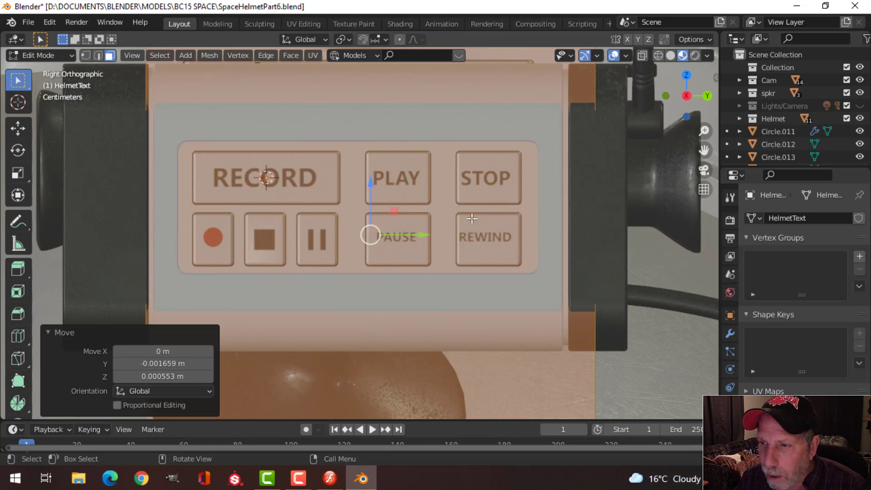
Step: Add a horizontal loop cut across the label plane just above the RECORD, PLAY and STOP text, at a factor of about -0.292
scroll(444, 226, down, 1)
shift+middle_drag(514, 204, 475, 218)
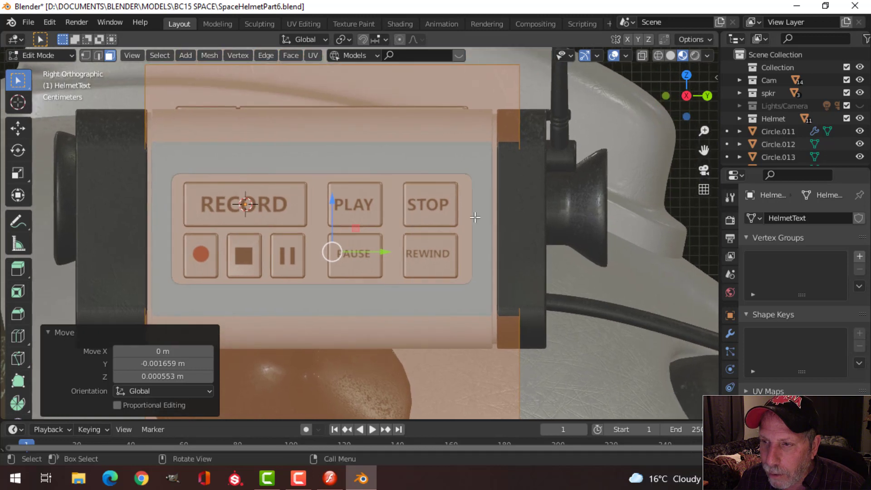
scroll(442, 162, down, 1)
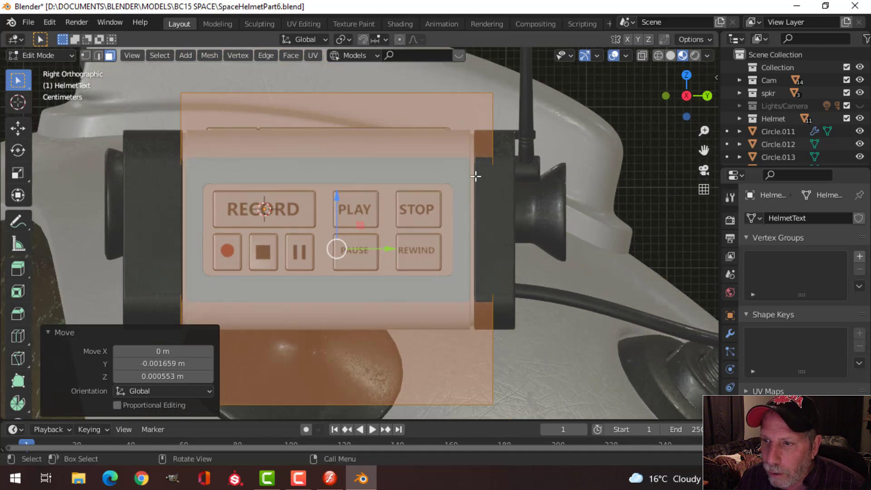
key(ctrl+r)
click(497, 151)
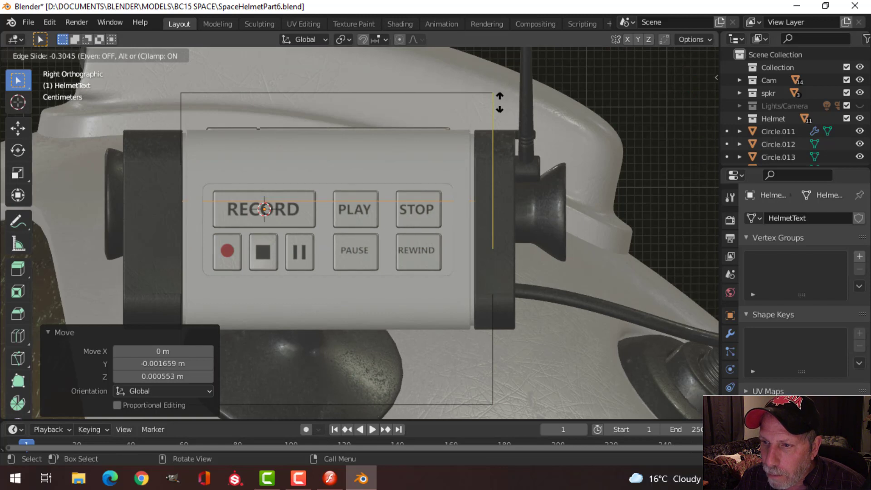
click(500, 105)
Step: Add a horizontal loop cut just below the symbols and the PAUSE and REWIND text, at a factor of about -0.421
scroll(474, 159, up, 4)
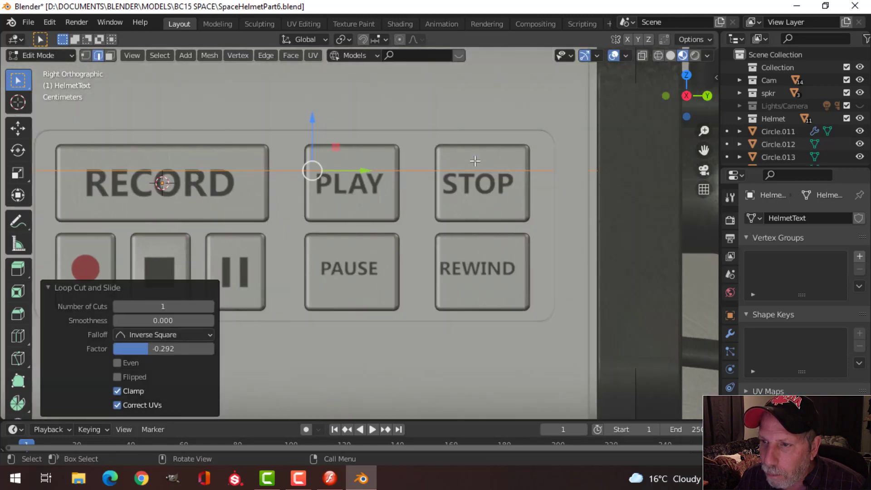
scroll(488, 184, down, 1)
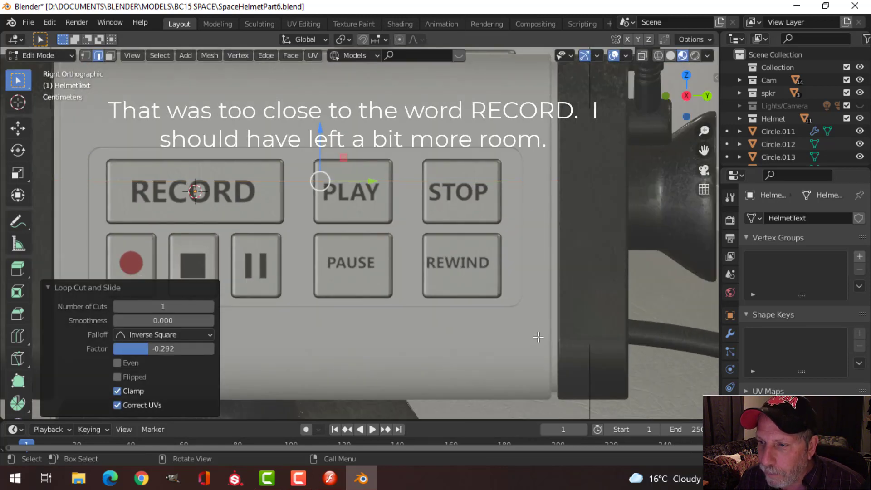
key(ctrl+r)
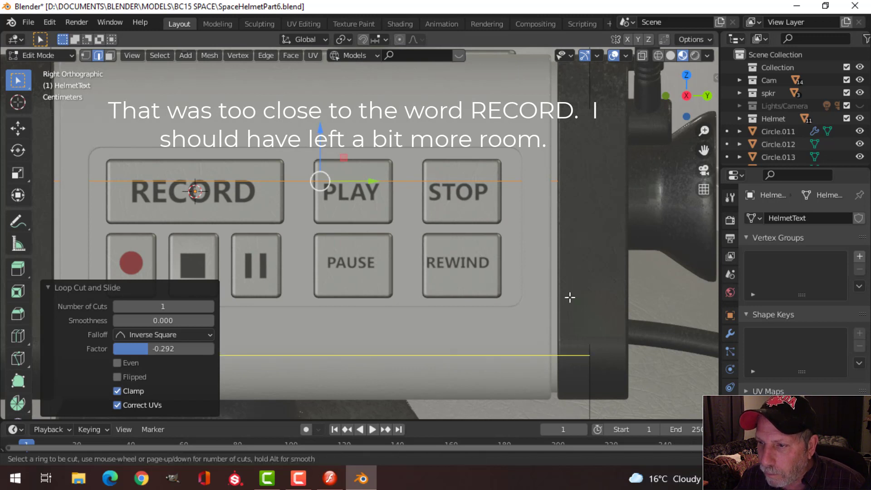
click(570, 297)
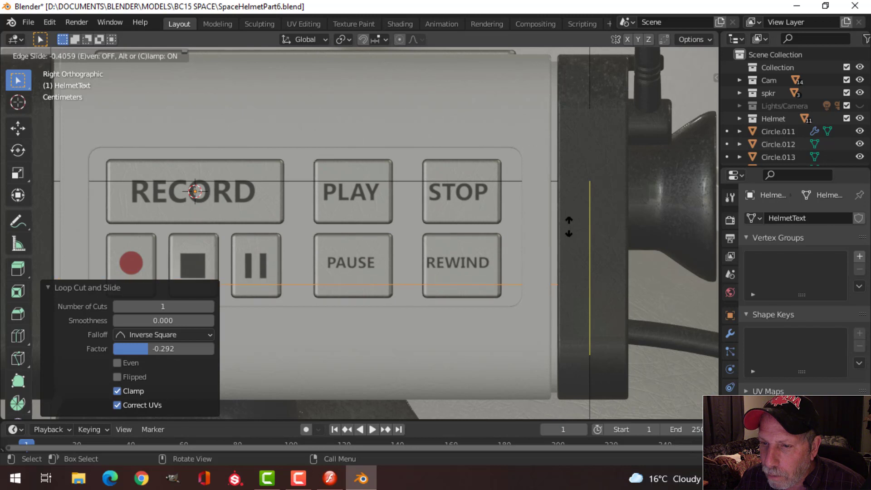
click(570, 222)
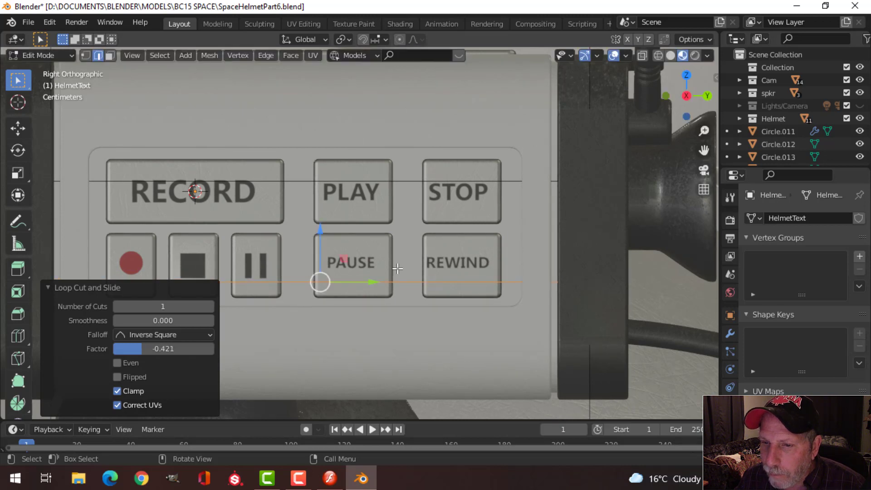
Step: Add two horizontal loop cuts between the label rows, one just below the RECORD text and one just above the symbols
scroll(266, 278, down, 2)
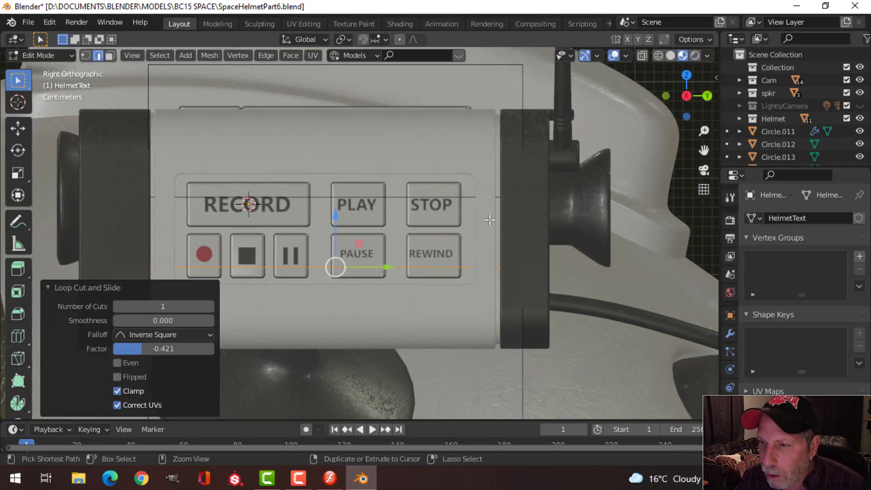
key(ctrl+r)
click(519, 214)
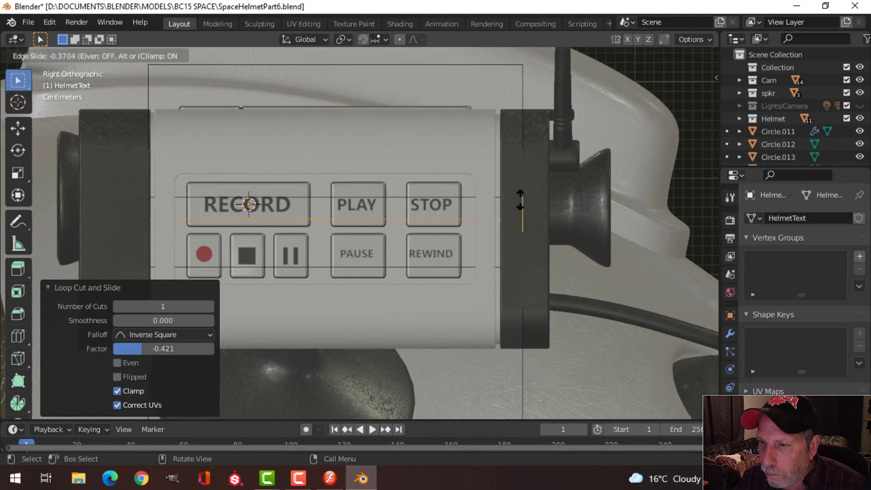
click(520, 195)
scroll(516, 197, up, 1)
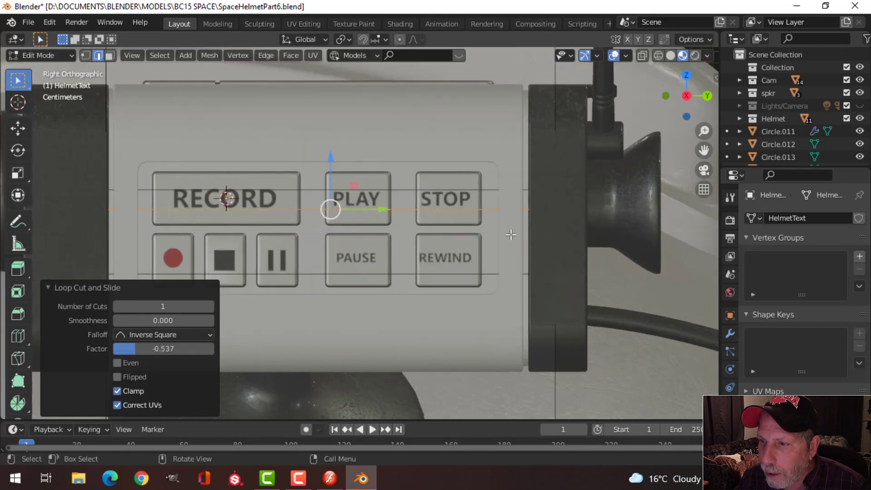
key(ctrl+r)
click(535, 233)
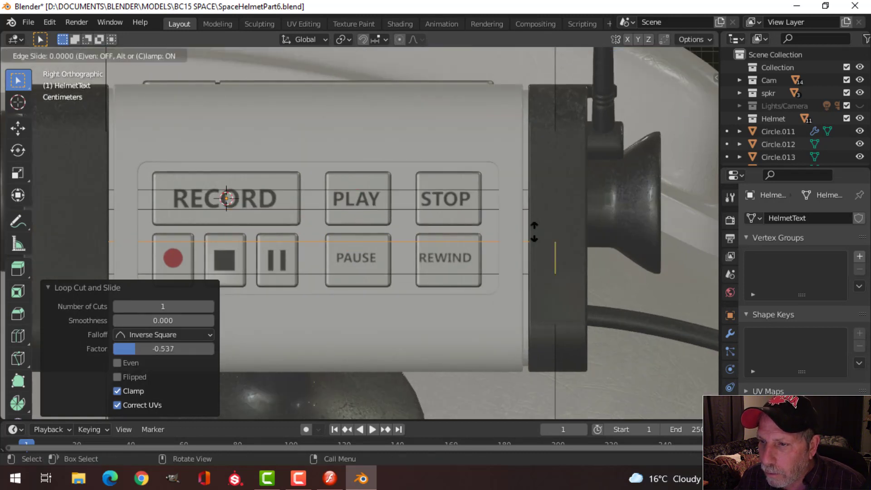
click(535, 238)
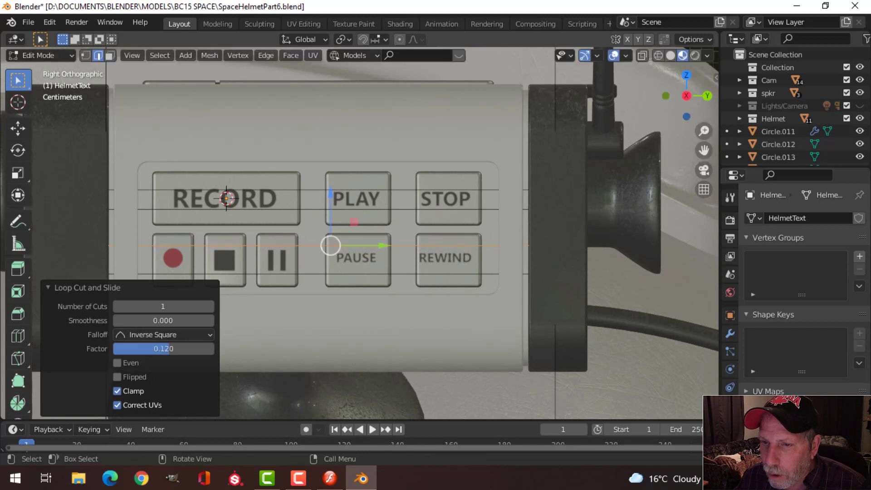
Step: Add a vertical loop cut just left of the RECORD text and the red record dot, at a factor of about 0.749
scroll(327, 247, up, 1)
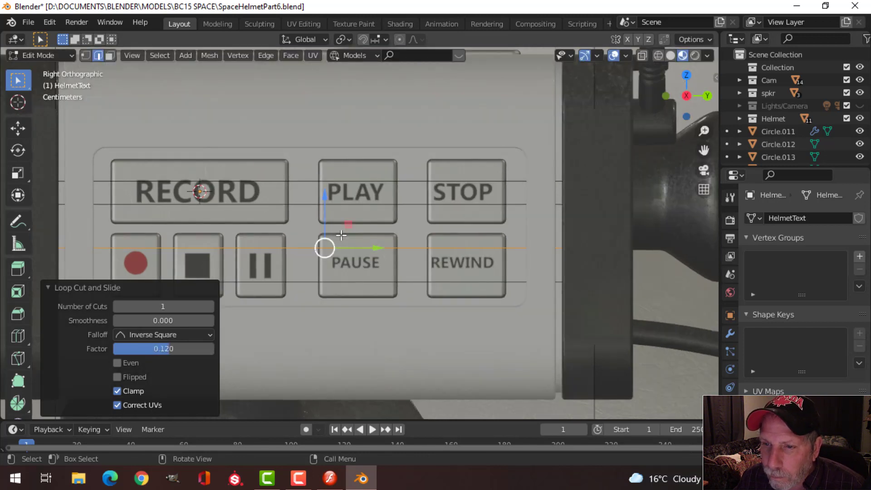
scroll(297, 230, down, 1)
key(ctrl+r)
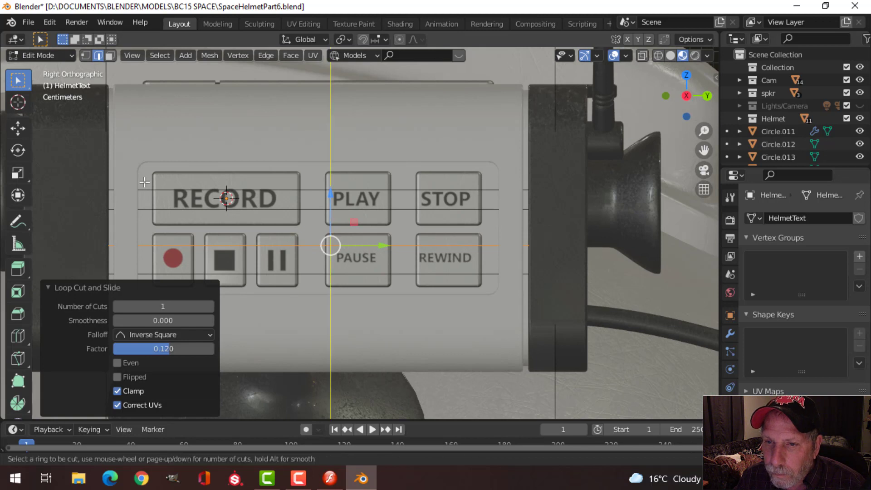
click(144, 181)
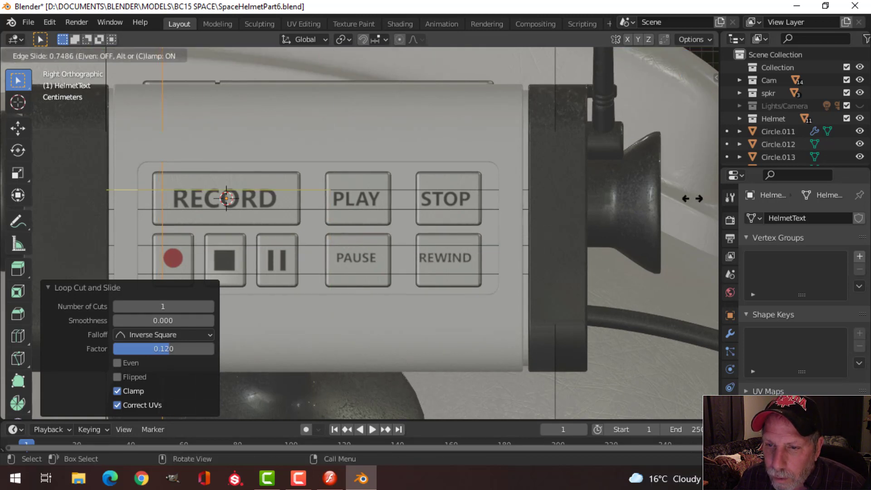
click(692, 198)
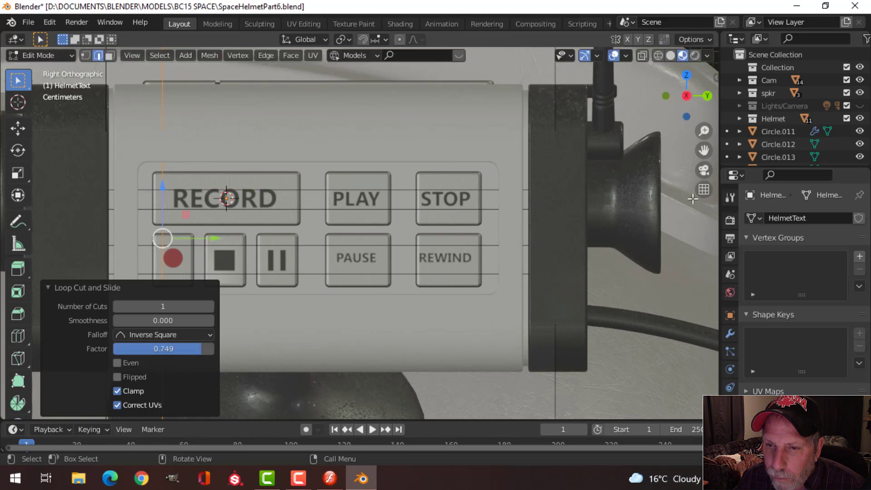
scroll(311, 187, down, 3)
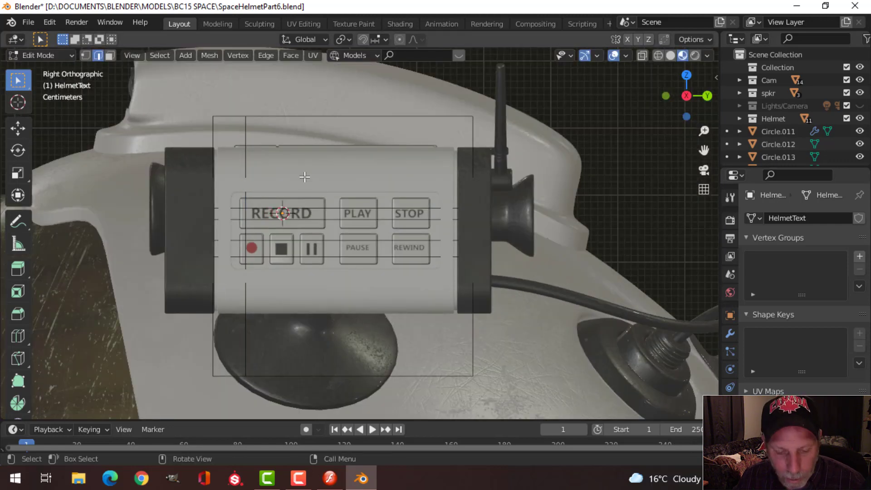
Step: Delete the label plane's empty outer faces above, below and left of the button labels
key(3)
click(305, 178)
shift+click(227, 178)
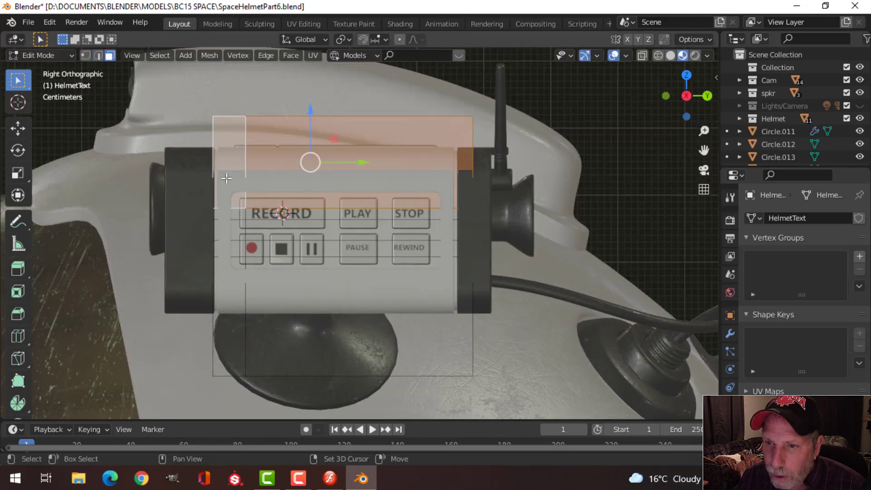
shift+click(228, 222)
shift+click(227, 250)
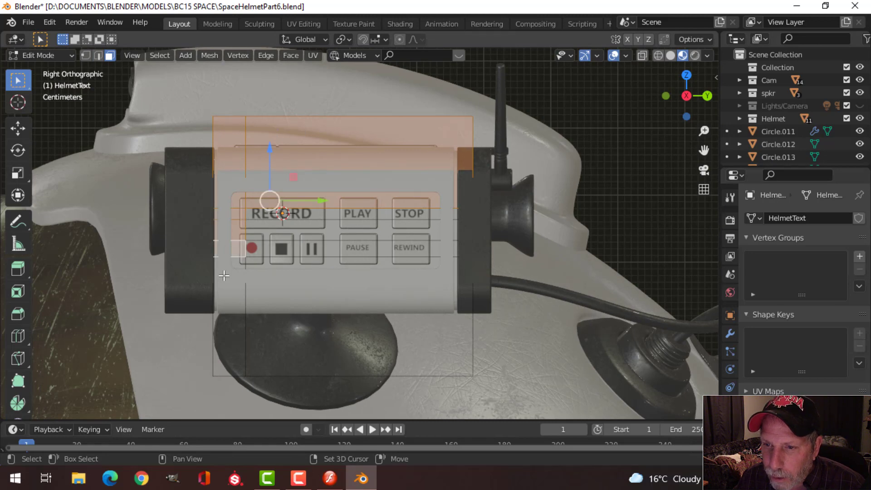
shift+click(224, 276)
shift+click(282, 286)
key(x)
click(274, 315)
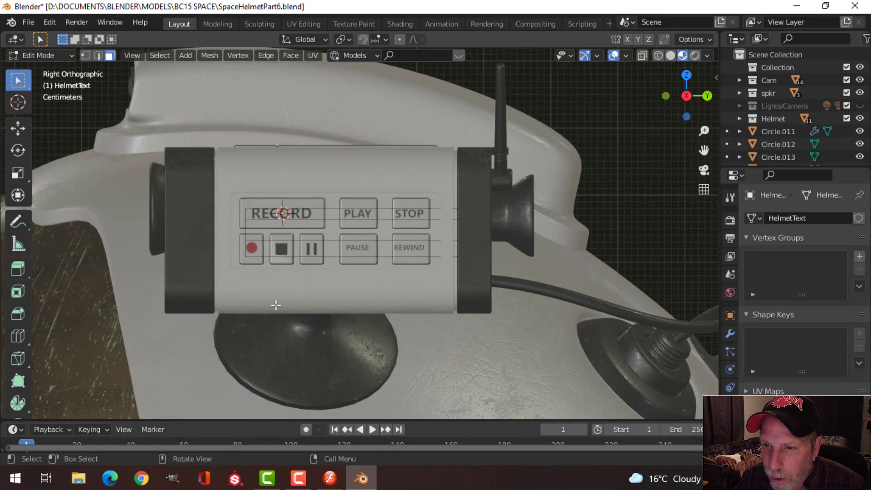
Step: Add a vertical loop cut across the label plane between RECORD and PLAY, at a factor of about 0.247
scroll(326, 273, up, 3)
scroll(344, 221, up, 2)
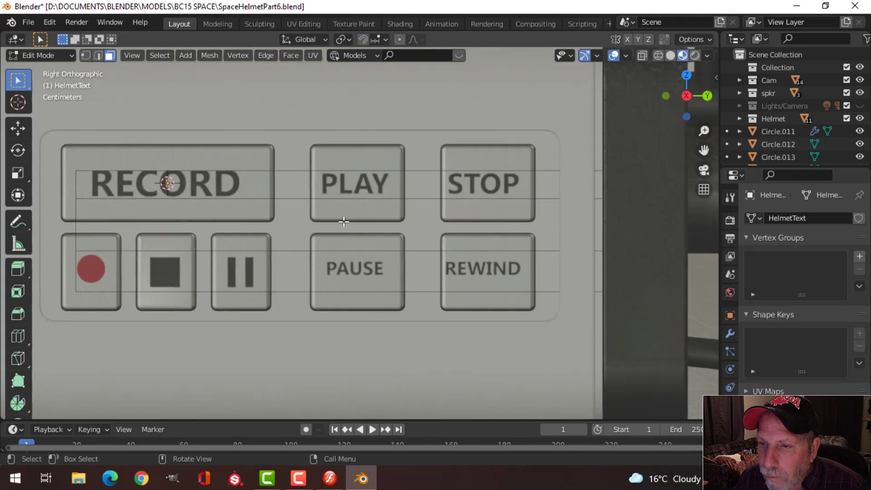
alt+click(282, 177)
key(g)
key(g)
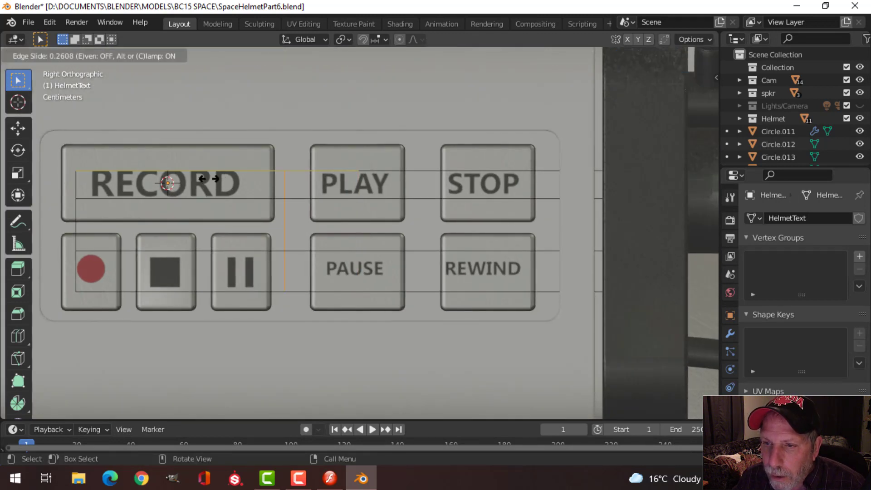
click(213, 180)
Step: Add vertical loop cuts midway between the PLAY and STOP buttons and just right of the STOP and REWIND text
key(ctrl+r)
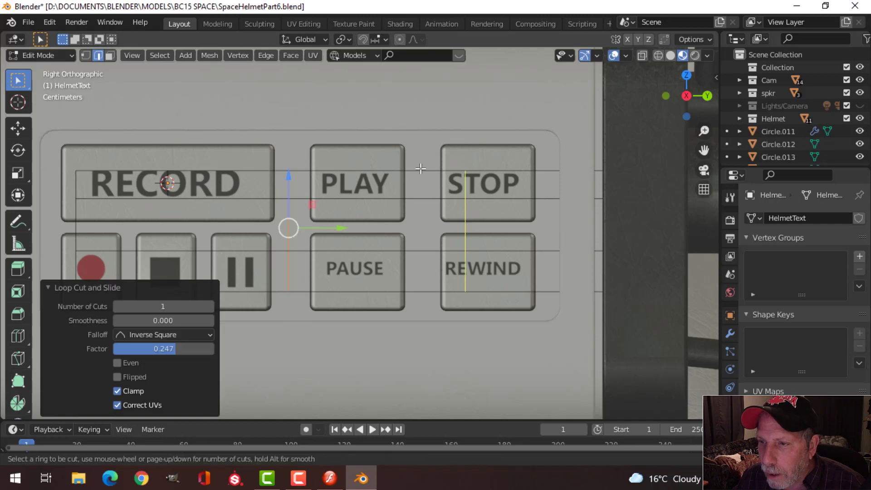
click(421, 169)
click(393, 172)
key(alt+a)
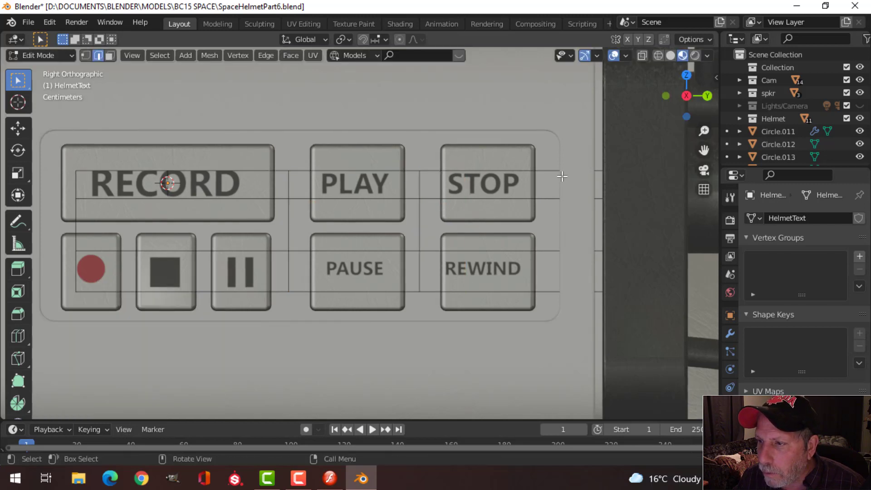
key(ctrl+r)
click(568, 173)
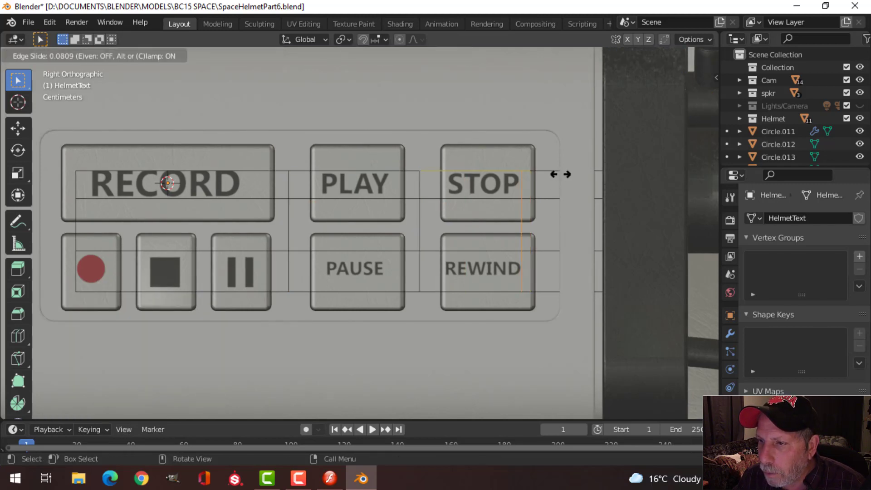
click(561, 175)
key(alt+a)
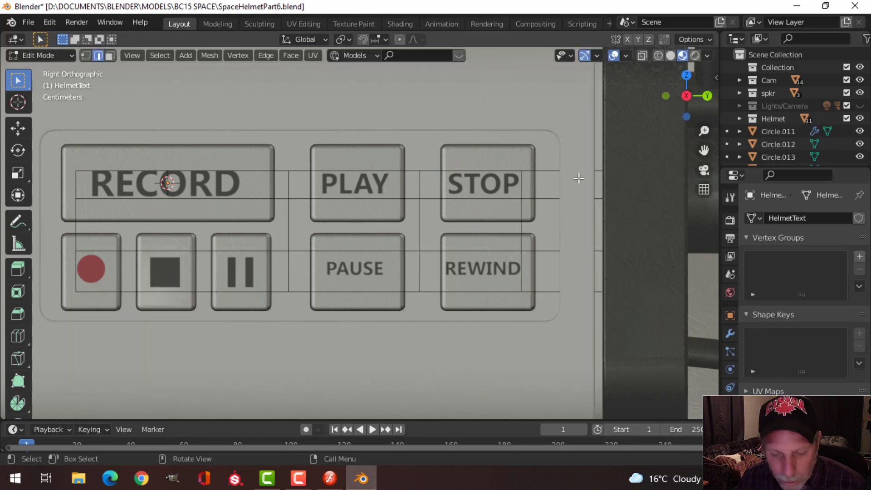
Step: Delete the three empty faces right of the STOP and REWIND text
key(3)
click(556, 193)
shift+click(552, 220)
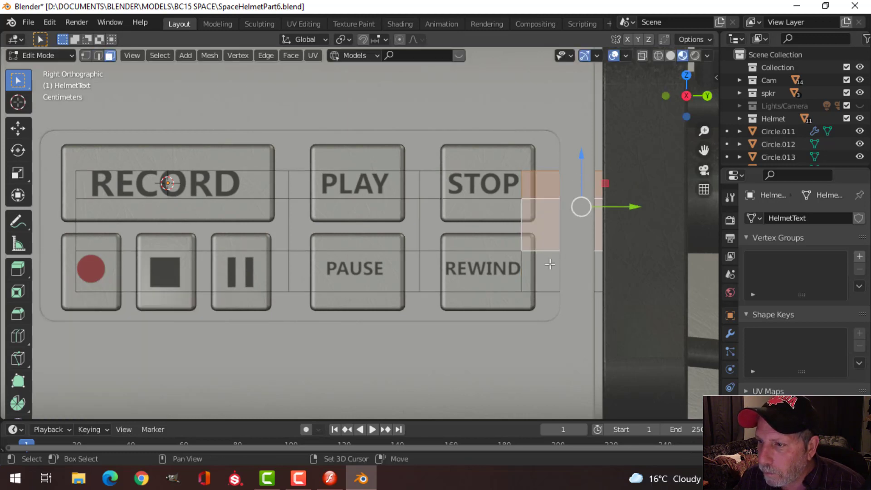
shift+click(550, 264)
key(x)
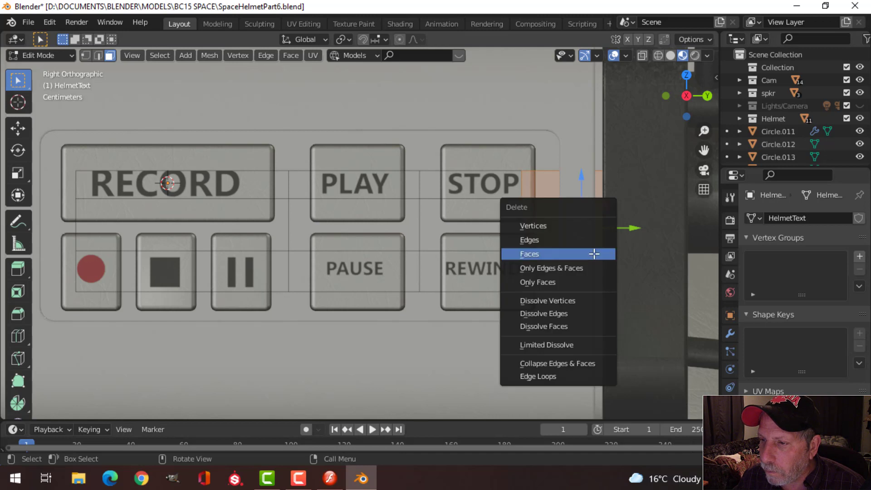
click(595, 253)
key(a)
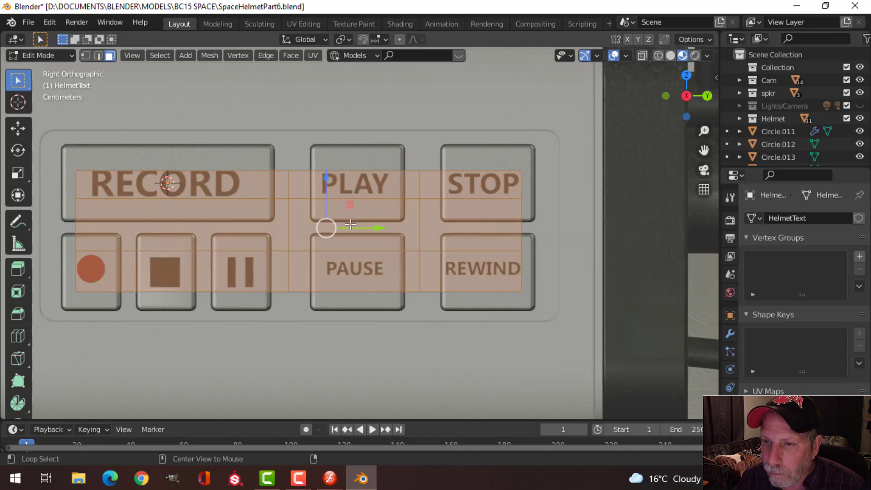
key(alt+a)
Step: Add a vertical loop cut just right of the RECORD text and the pause symbol
shift+middle_drag(291, 215, 333, 217)
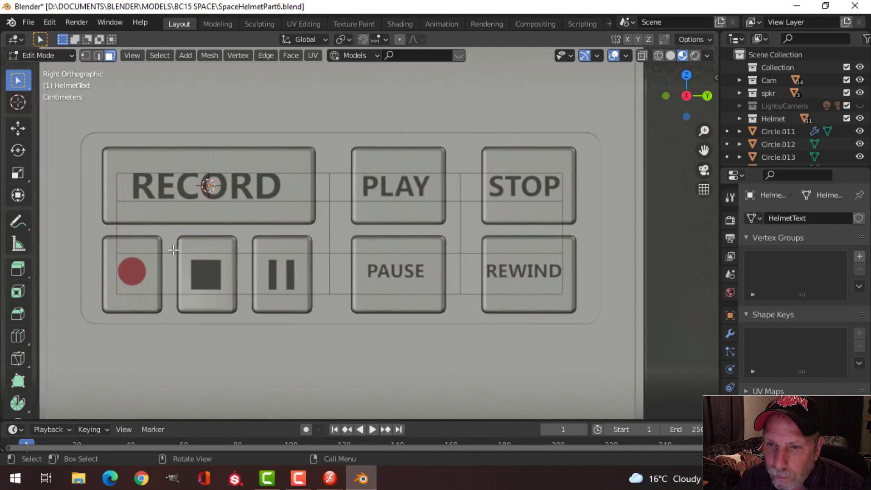
scroll(179, 230, up, 1)
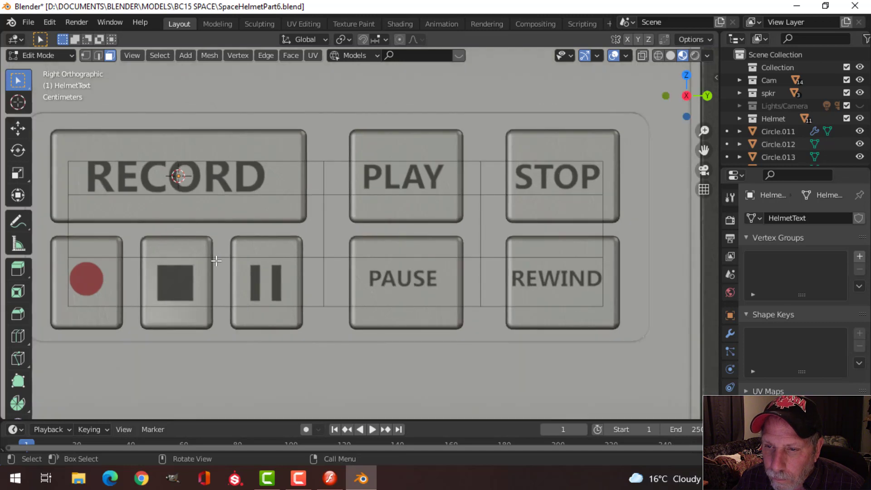
click(256, 282)
key(alt+a)
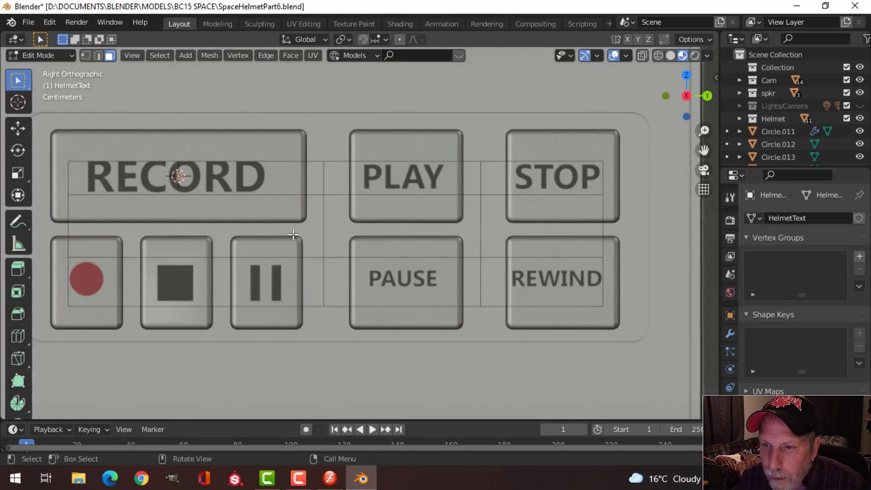
key(ctrl+r)
click(302, 180)
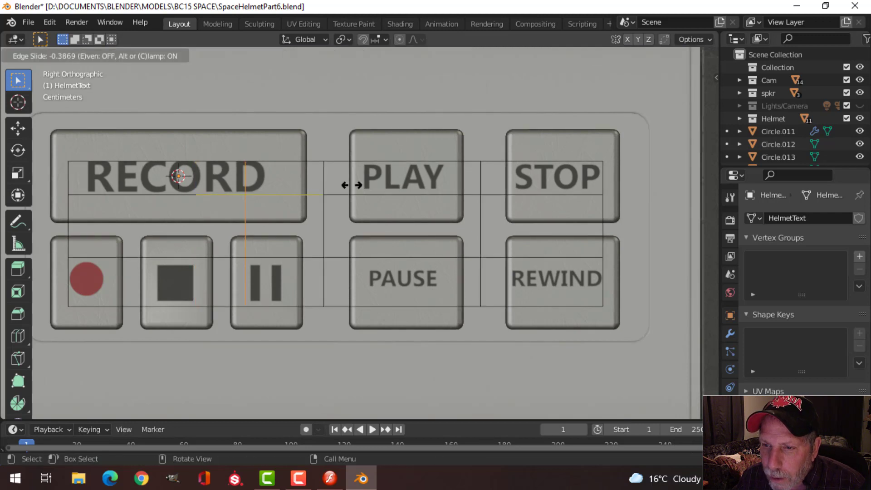
click(389, 183)
Step: Delete the narrow column of three faces separating the RECORD and symbol labels from the PLAY and PAUSE labels
key(3)
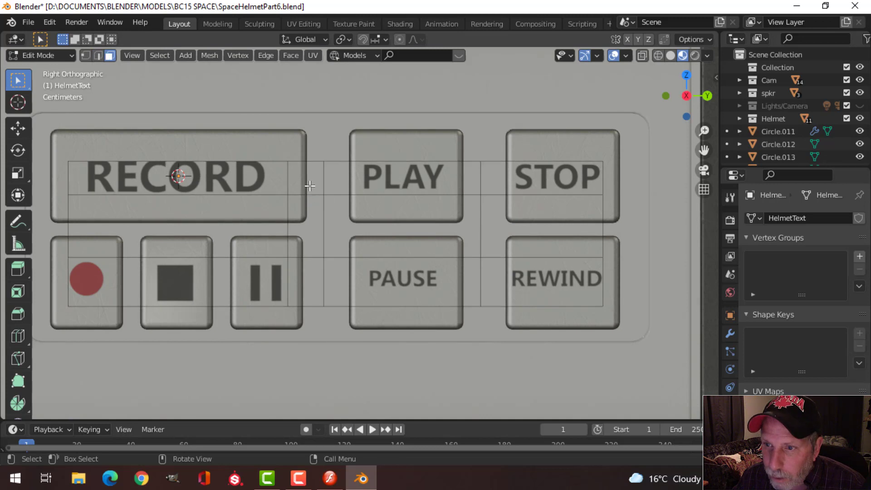
key(c)
mouse_move(307, 185)
mouse_down()
mouse_move(348, 197)
mouse_move(308, 197)
mouse_up()
shift+click(348, 190)
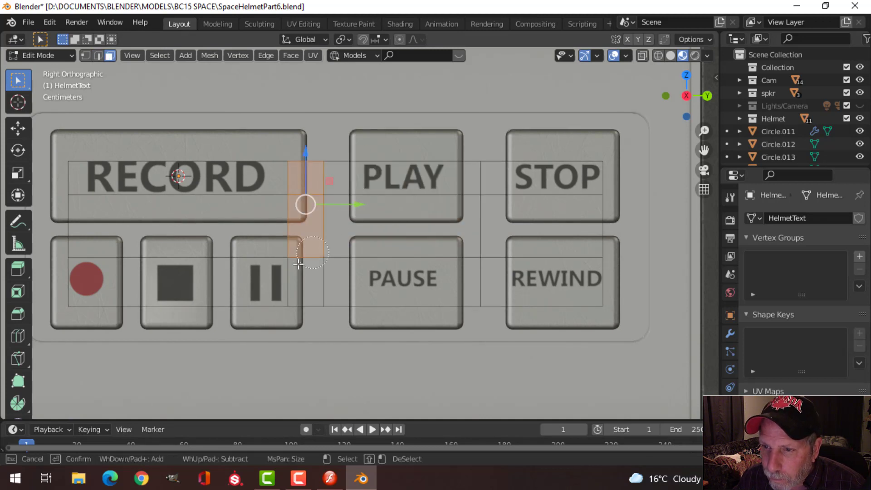
scroll(298, 276, up, 5)
click(304, 277)
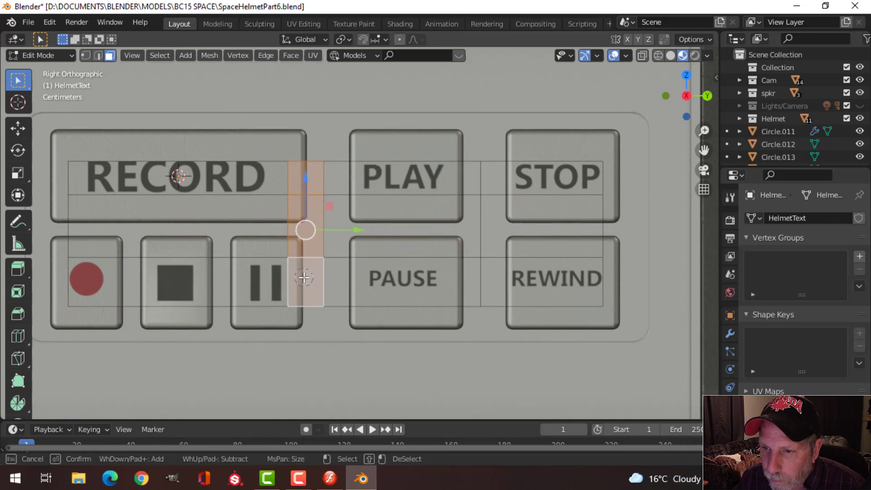
key(Escape)
key(x)
click(331, 273)
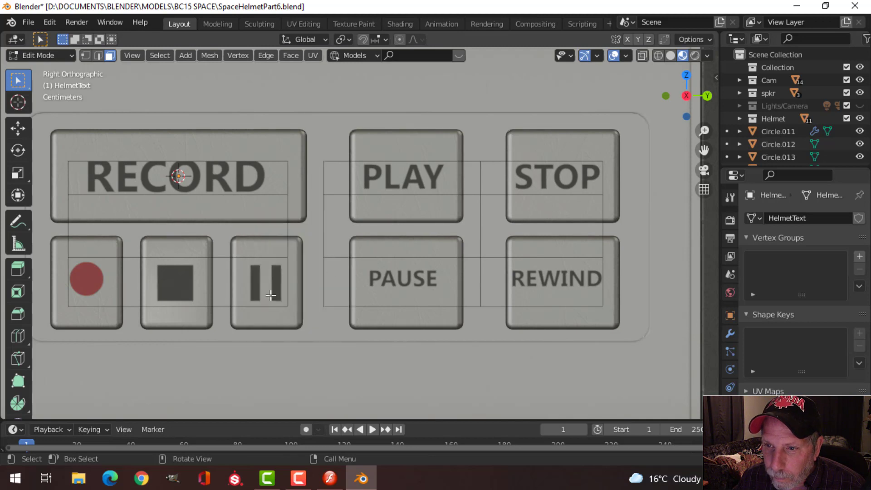
Step: Try a centred vertical loop cut through the RECORD label and the stop symbol, at a factor of 0
click(198, 281)
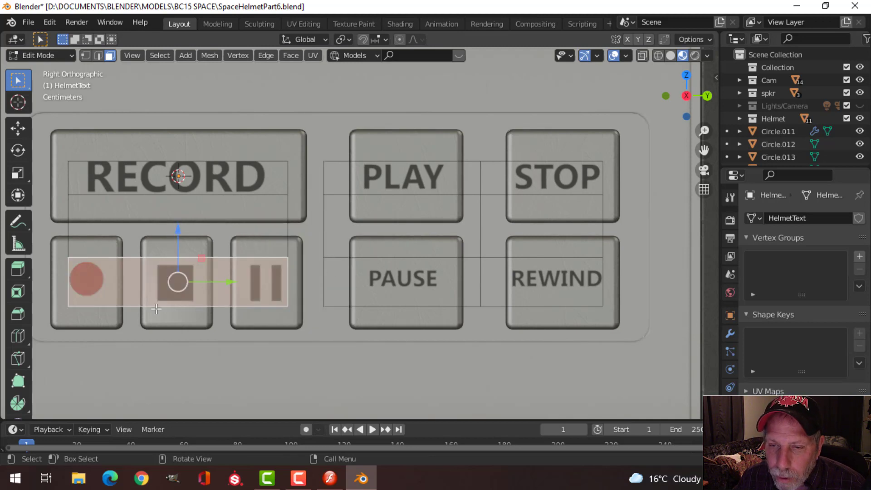
key(alt+a)
key(ctrl+r)
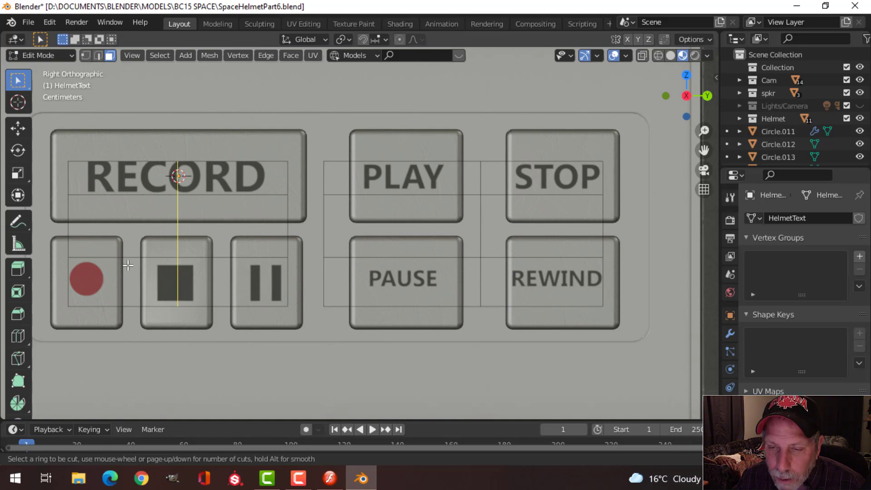
click(128, 265)
right_click(167, 272)
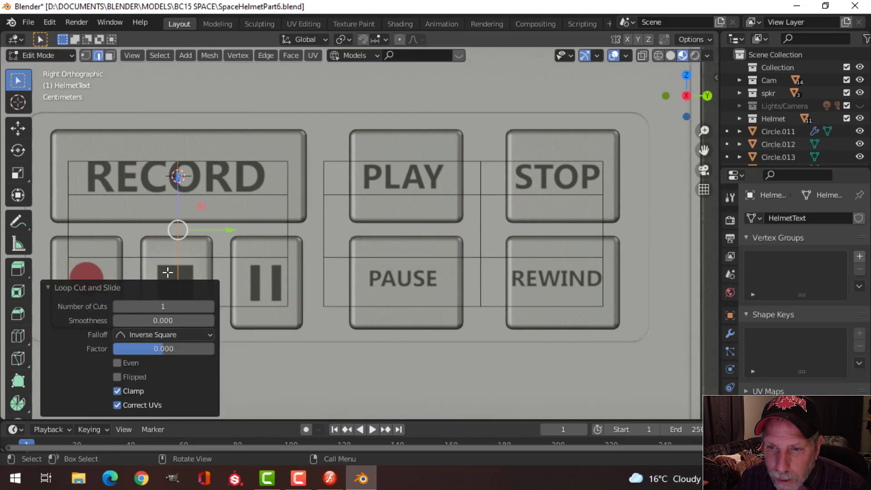
Step: Delete the two empty faces between the PLAY and STOP row and the PAUSE and REWIND row
key(3)
scroll(353, 271, down, 1)
shift+middle_drag(353, 272, 280, 271)
click(323, 233)
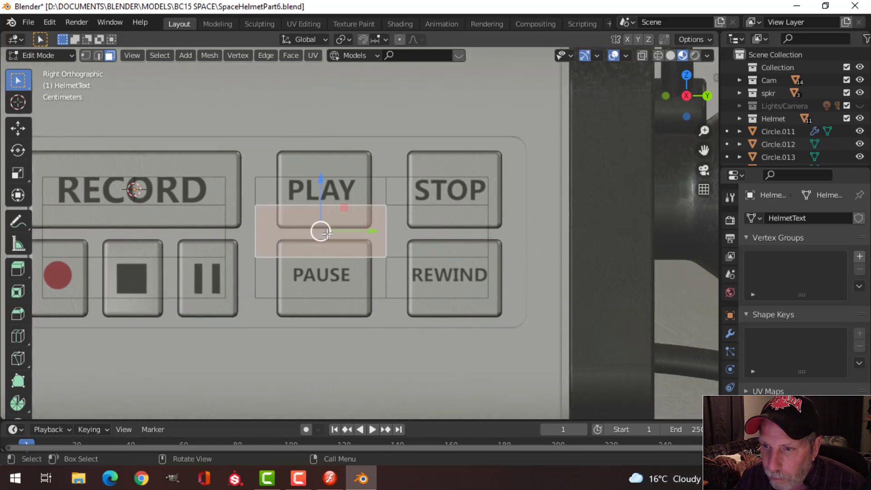
shift+click(422, 233)
key(x)
click(421, 232)
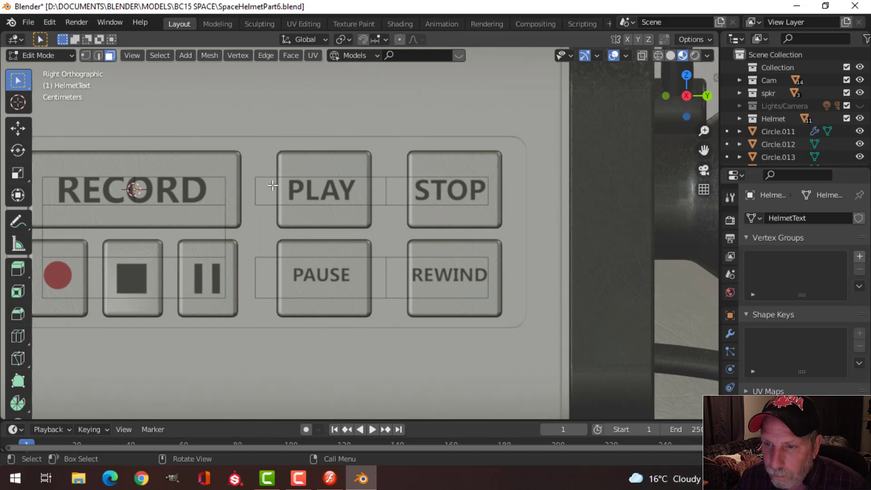
Step: Add vertical loop cuts just left of the PLAY text at a factor of about 0.539 and the PAUSE text at about 0.461
key(ctrl+r)
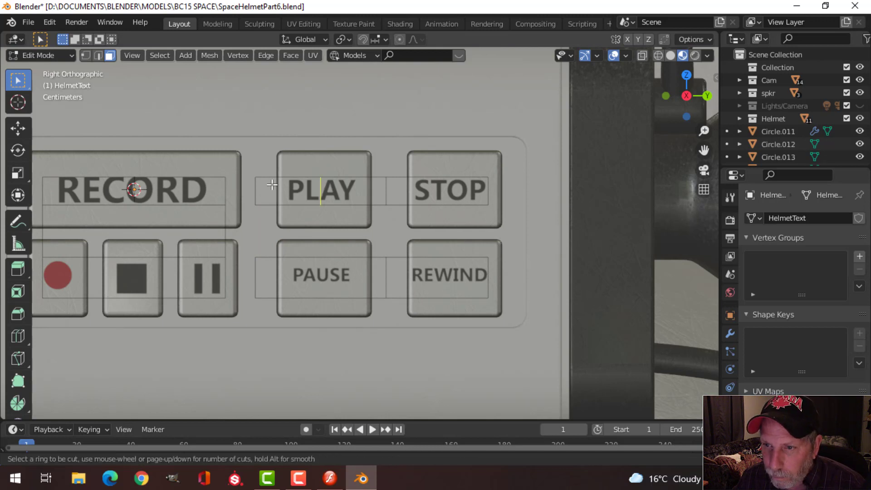
click(272, 185)
click(237, 188)
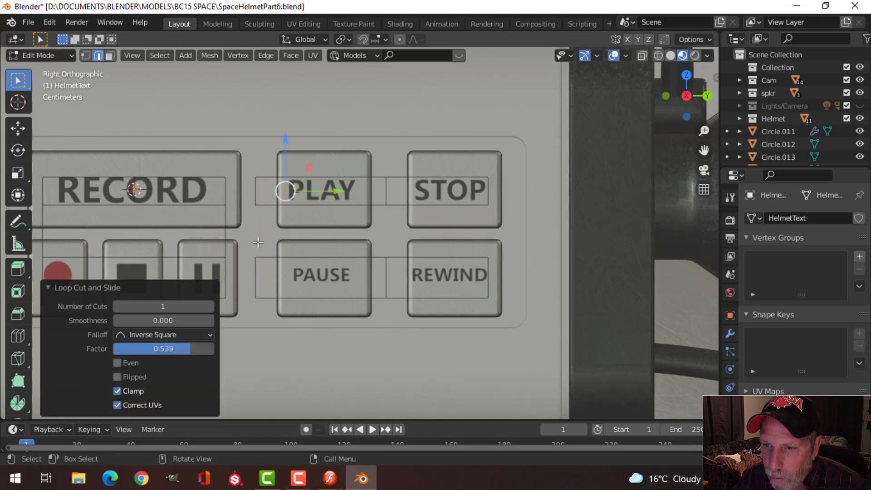
key(ctrl+r)
click(257, 262)
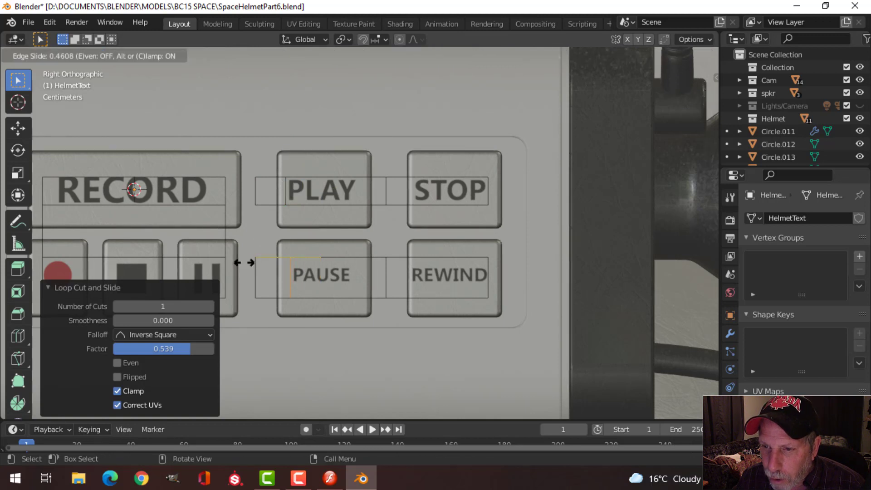
click(244, 262)
Step: Add vertical loop cuts just right of the PAUSE text, at a factor of about -0.338, and just right of the PLAY text
key(ctrl+r)
click(363, 262)
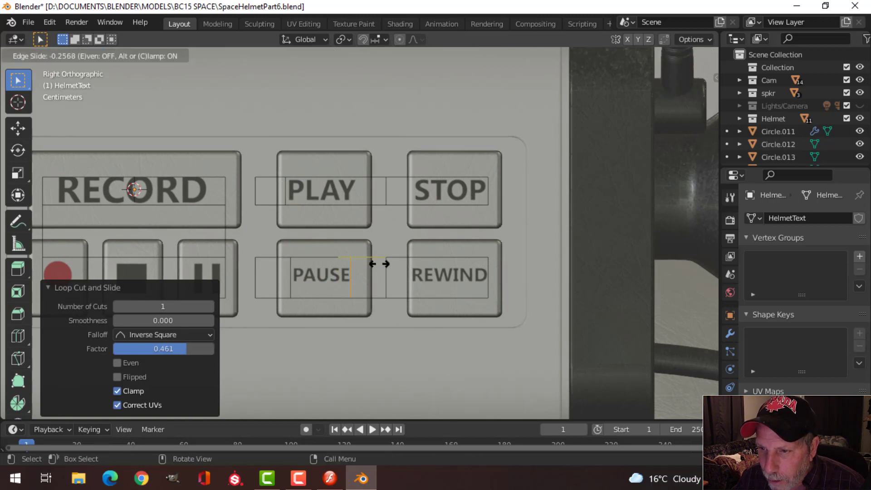
click(382, 265)
key(ctrl+r)
click(374, 180)
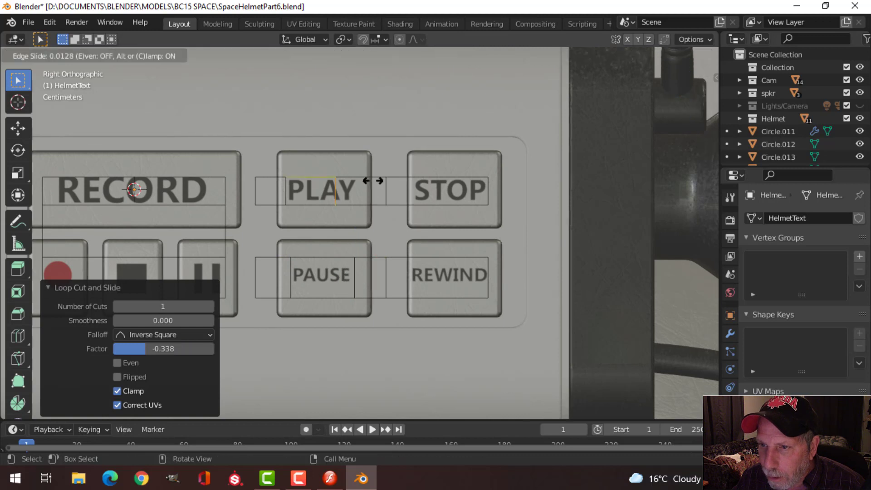
click(360, 188)
click(331, 221)
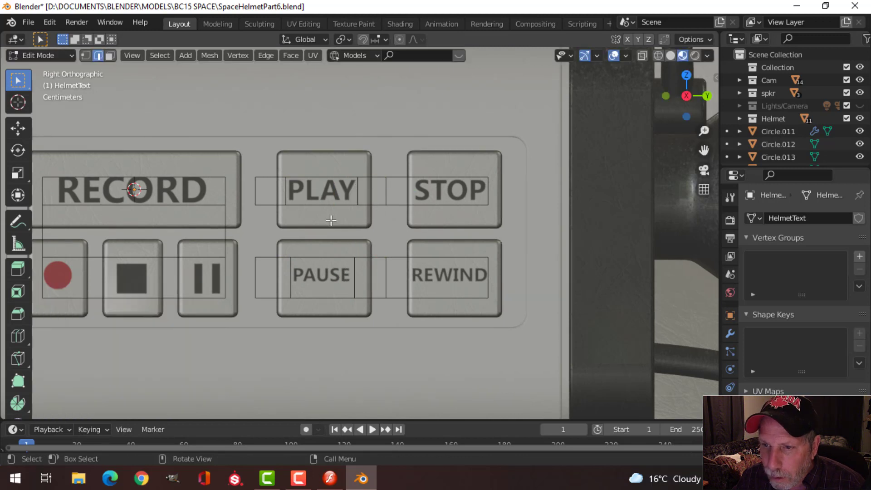
Step: Delete the empty faces on both sides of the PLAY and PAUSE labels
key(3)
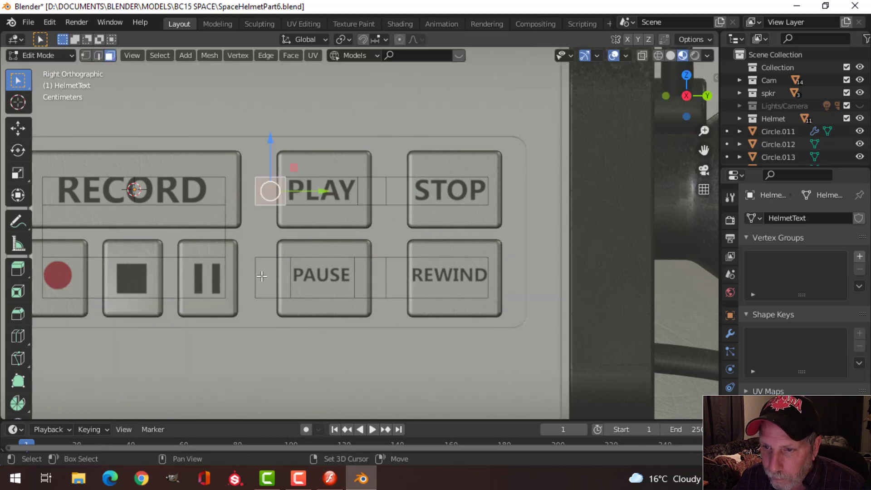
key(x)
click(263, 276)
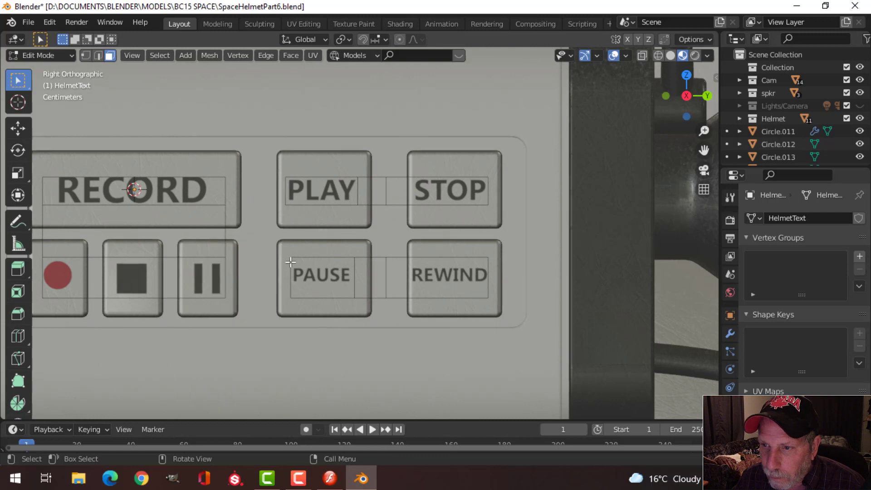
click(372, 274)
key(x)
click(370, 285)
Step: Add vertical loop cuts just left of the STOP text, at a factor of about 0.509, and just left of the REWIND text
shift+middle_drag(414, 242, 364, 245)
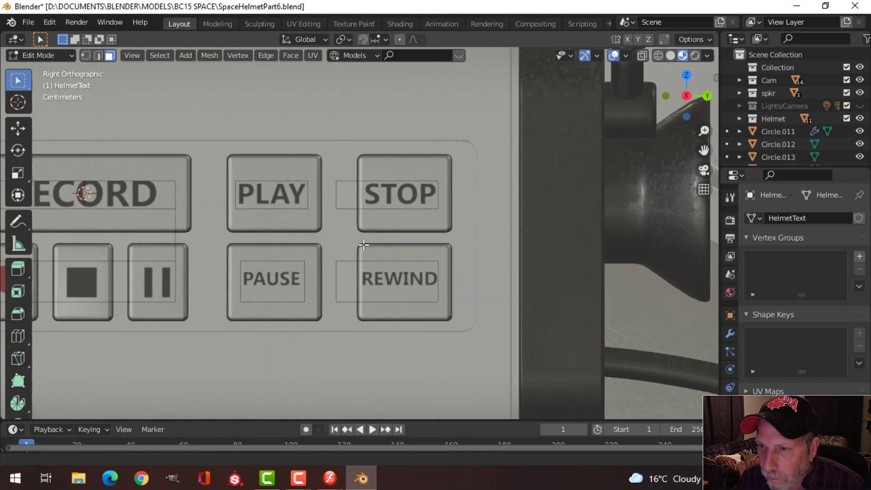
scroll(356, 203, up, 2)
key(g)
key(g)
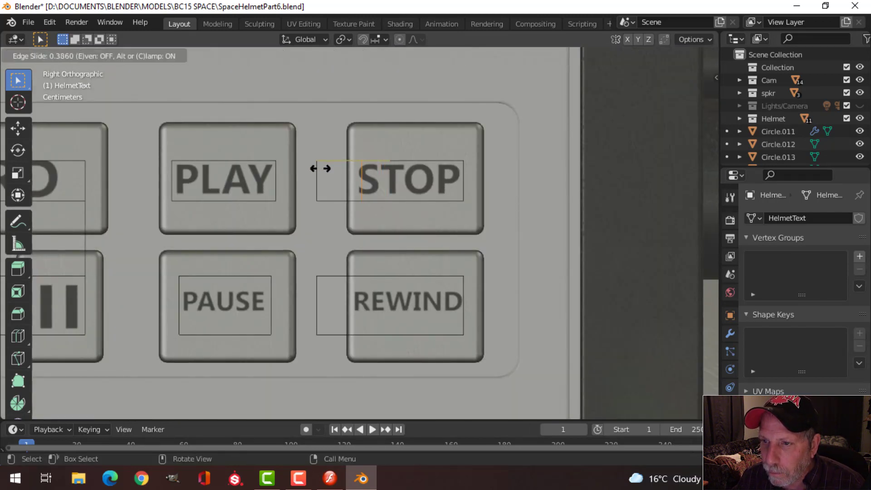
click(313, 170)
key(ctrl+r)
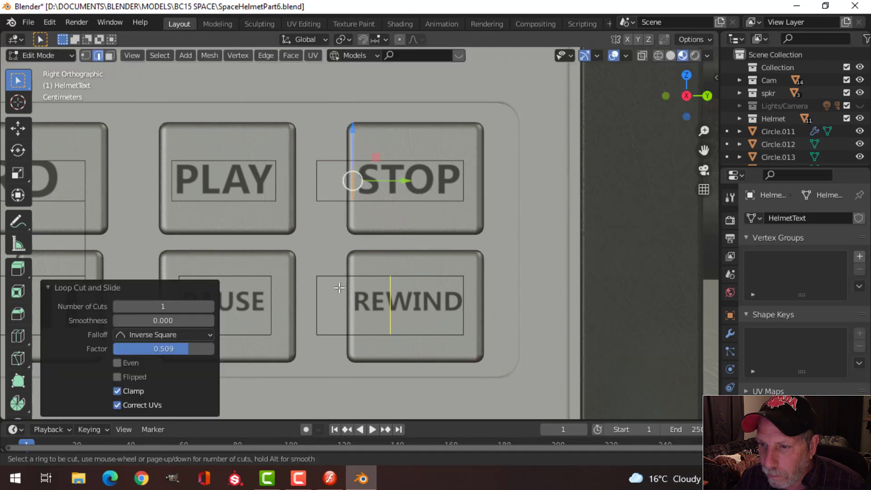
click(319, 287)
click(302, 287)
click(317, 305)
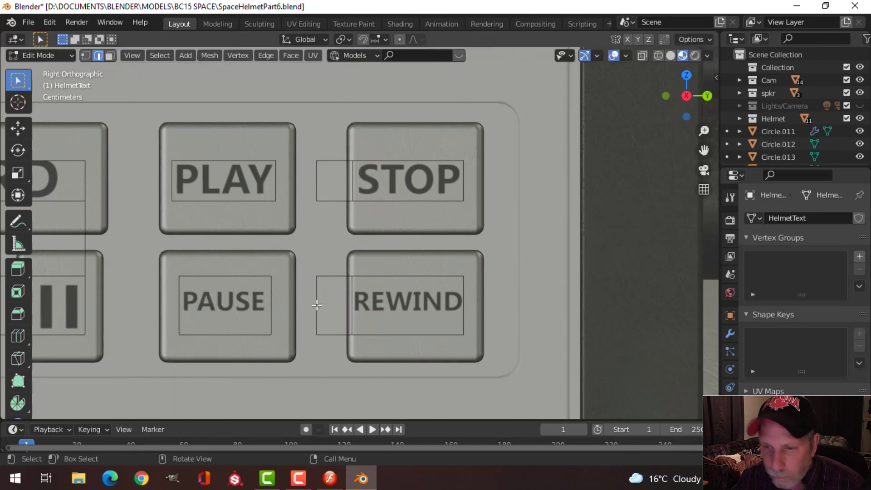
Step: Delete the two empty faces left of the STOP and REWIND labels
key(3)
click(329, 297)
shift+click(327, 187)
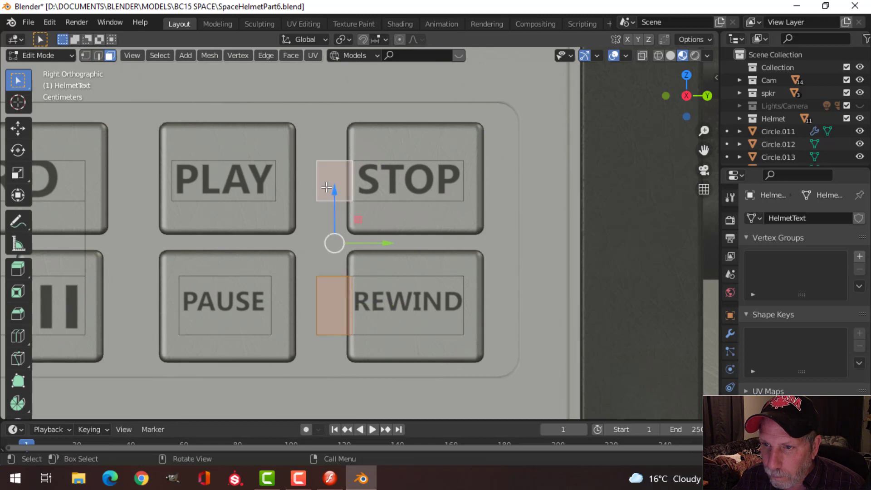
key(x)
click(326, 187)
scroll(326, 204, down, 2)
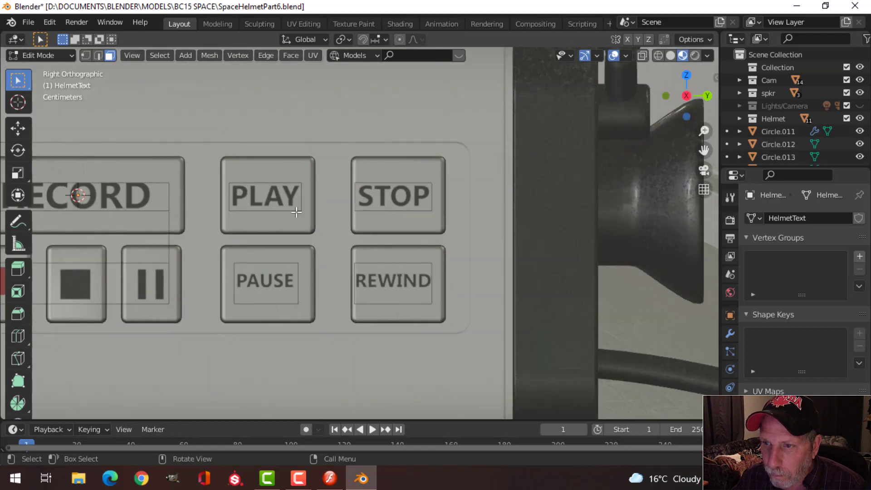
Step: Move the STOP and REWIND label faces slightly along positive Y to centre them on their buttons
click(377, 201)
scroll(410, 215, up, 4)
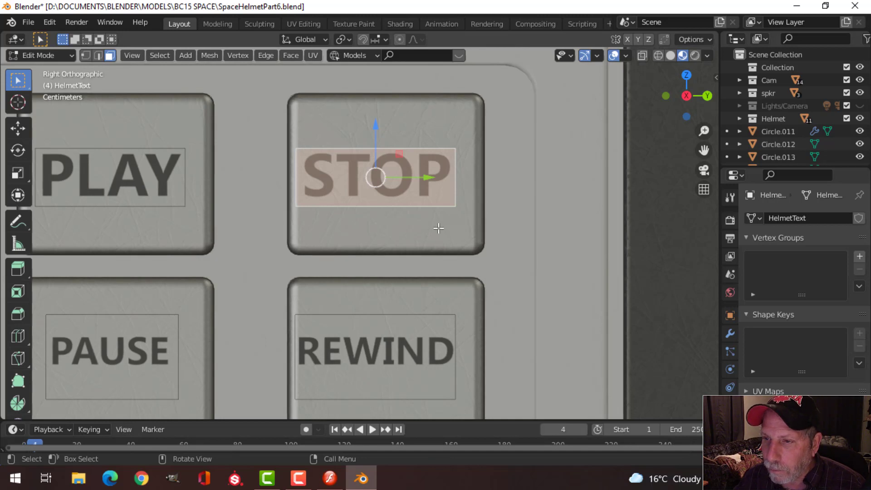
drag(430, 177, 439, 176)
click(475, 367)
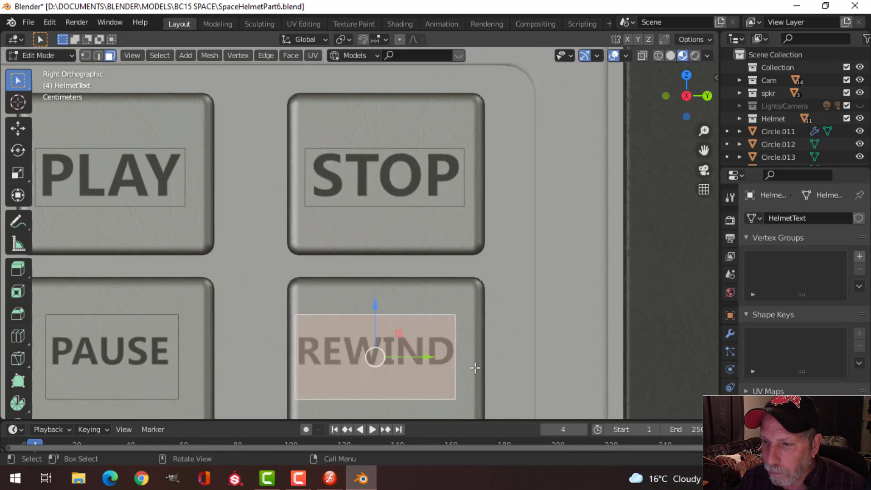
drag(437, 362, 440, 357)
Step: Add a horizontal loop cut just below the REWIND text at a factor of about 0.333 and delete the empty face beneath it
shift+middle_drag(477, 375, 443, 263)
key(ctrl+r)
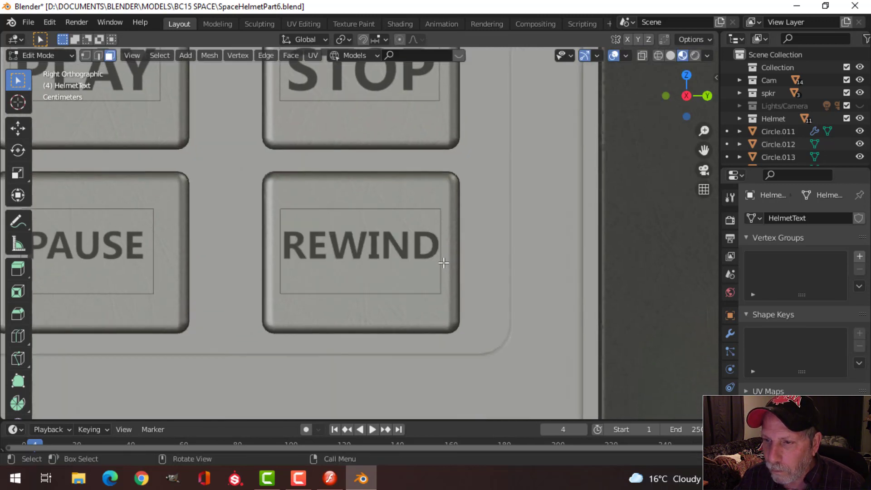
click(444, 263)
click(443, 277)
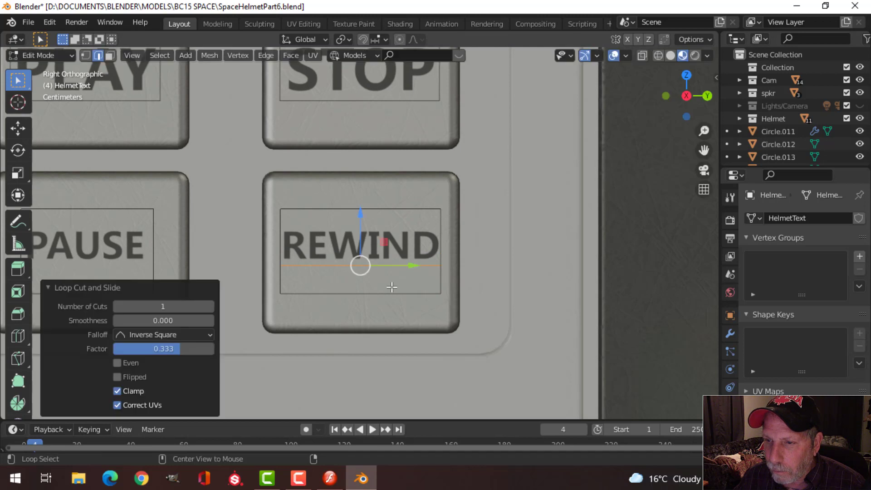
click(387, 287)
key(x)
click(386, 287)
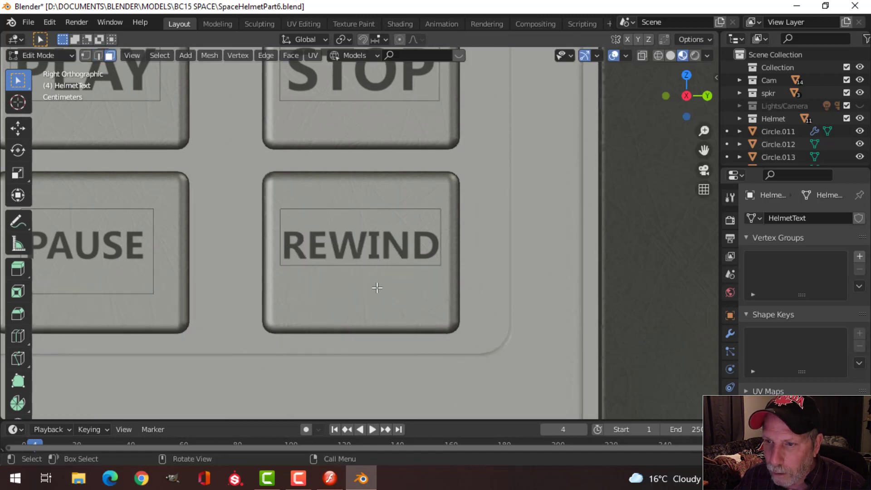
Step: Add a horizontal loop cut just below the PAUSE text and delete the empty face beneath it
scroll(317, 288, down, 2)
shift+middle_drag(317, 288, 423, 286)
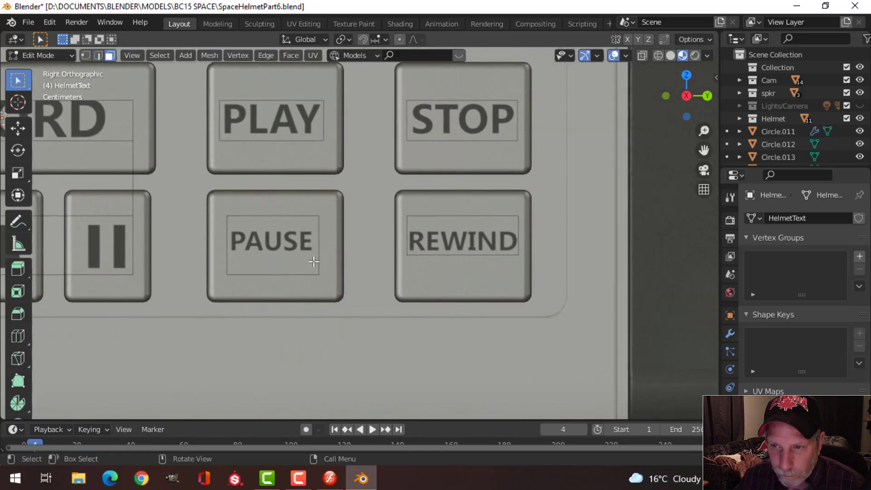
key(ctrl+r)
click(317, 266)
click(273, 250)
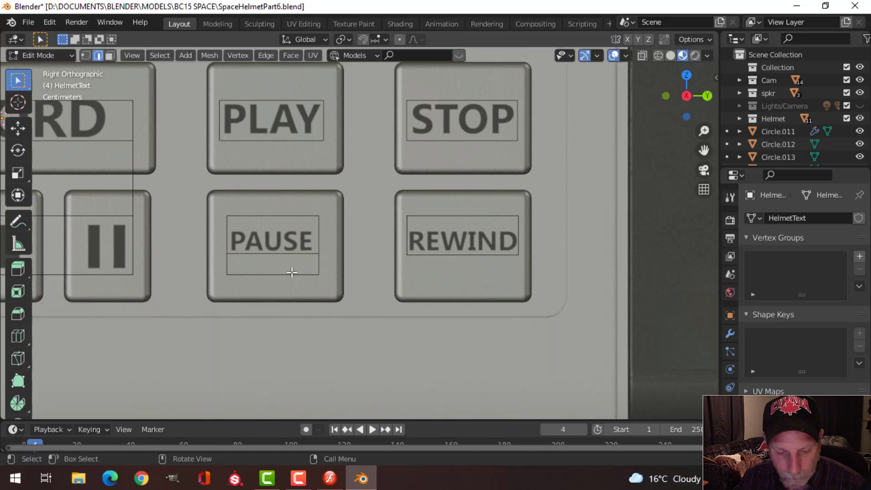
key(3)
click(279, 265)
key(x)
click(285, 266)
Step: Delete the empty face between the RECORD label and the row of circle, square and pause icons
scroll(285, 266, down, 2)
shift+middle_drag(220, 257, 342, 303)
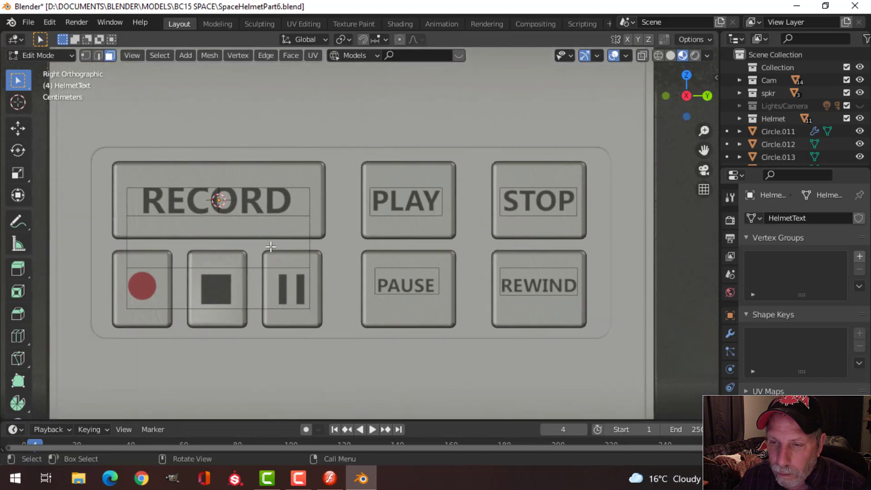
click(272, 245)
key(x)
click(282, 241)
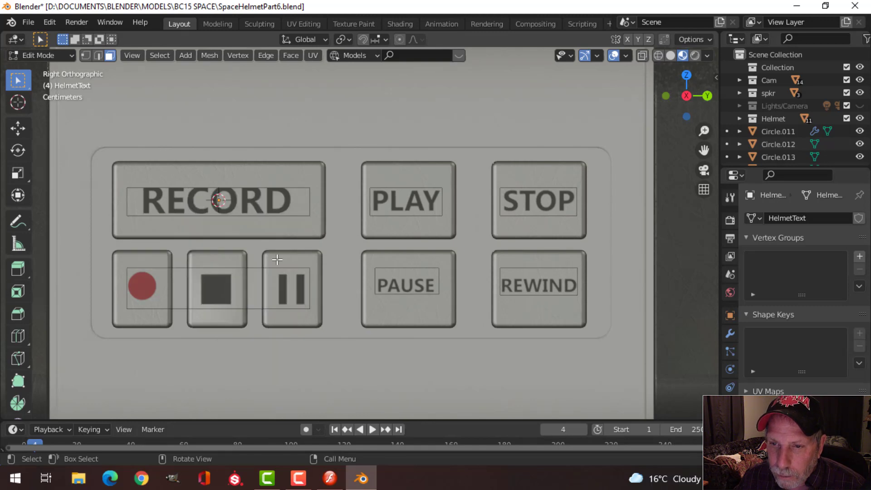
Step: Add vertical loop cuts just right of the red circle at a factor of about 0.622 and just left of the black square at 0.500
scroll(273, 256, up, 5)
shift+middle_drag(201, 254, 286, 254)
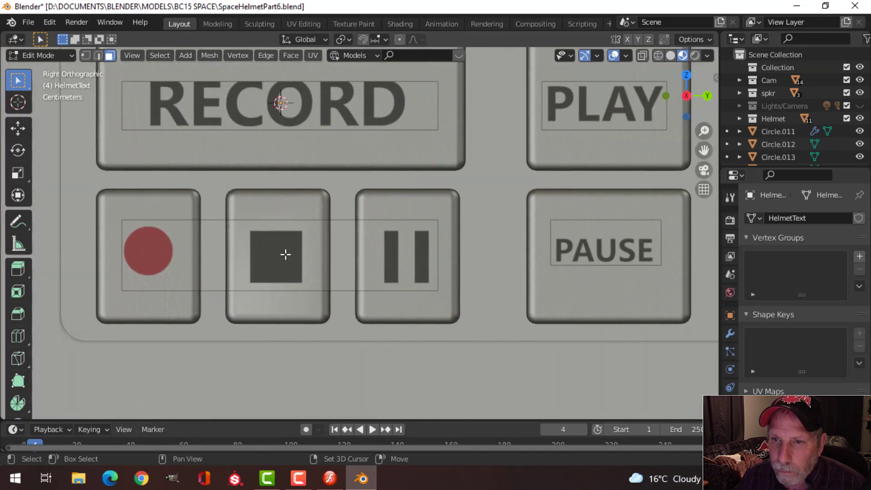
key(ctrl+r)
click(200, 226)
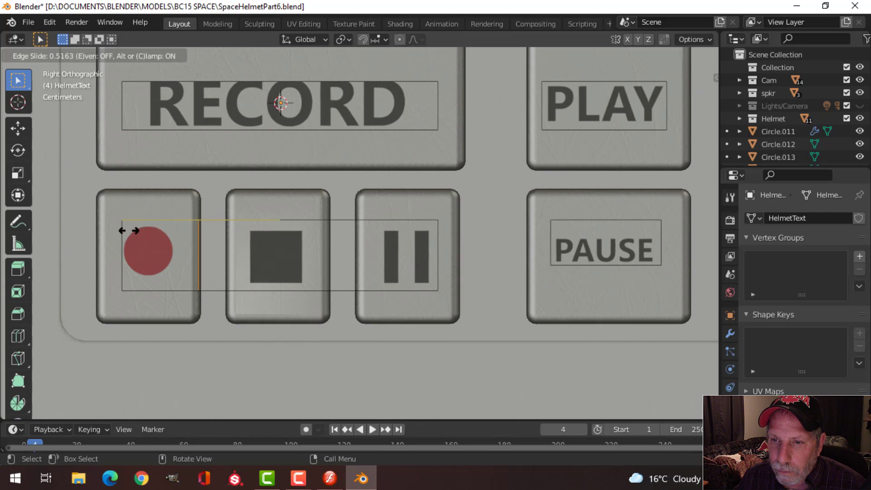
click(112, 231)
key(ctrl+r)
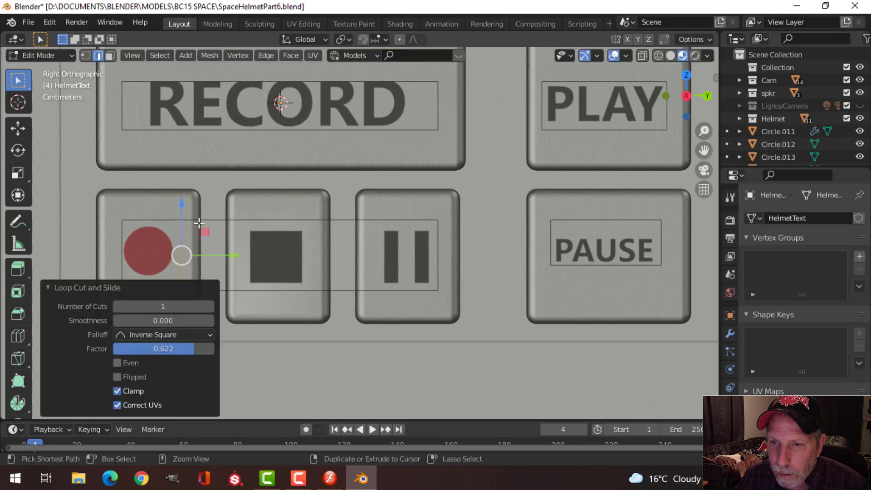
click(202, 223)
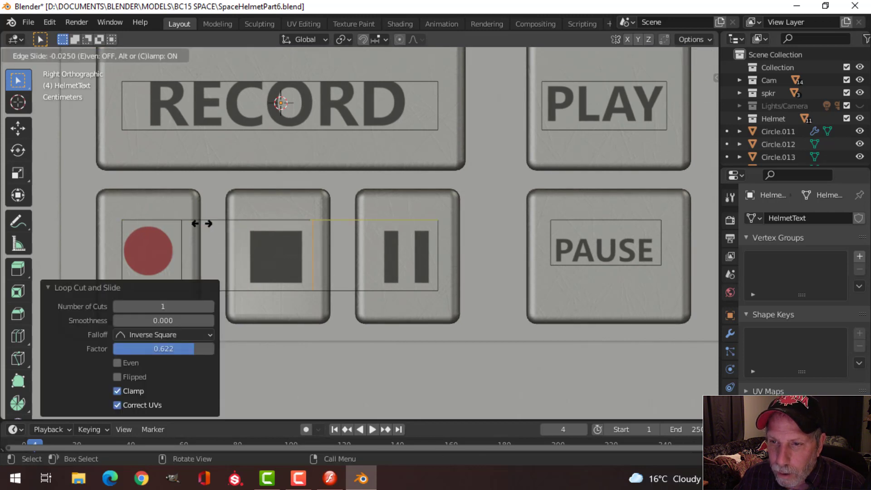
click(134, 239)
Step: Add vertical loop cuts just right of the black square, at a factor of about 0.340, and just left of the pause bars
key(ctrl+r)
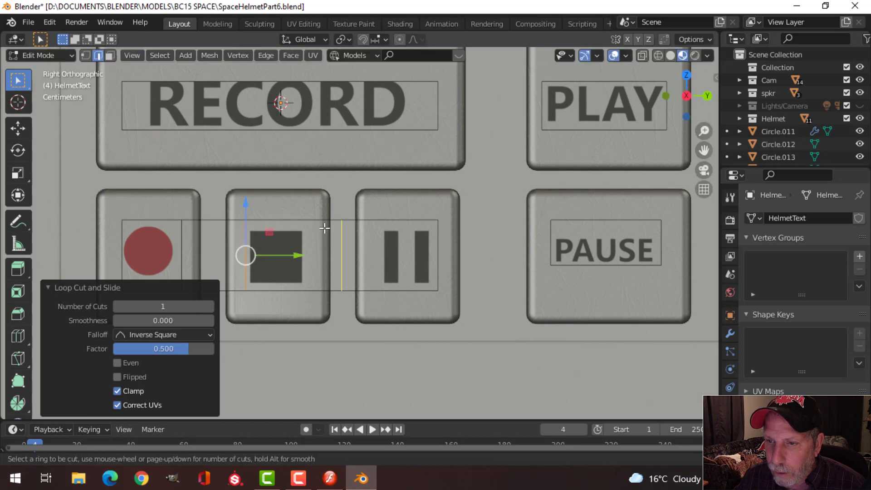
click(245, 253)
click(307, 253)
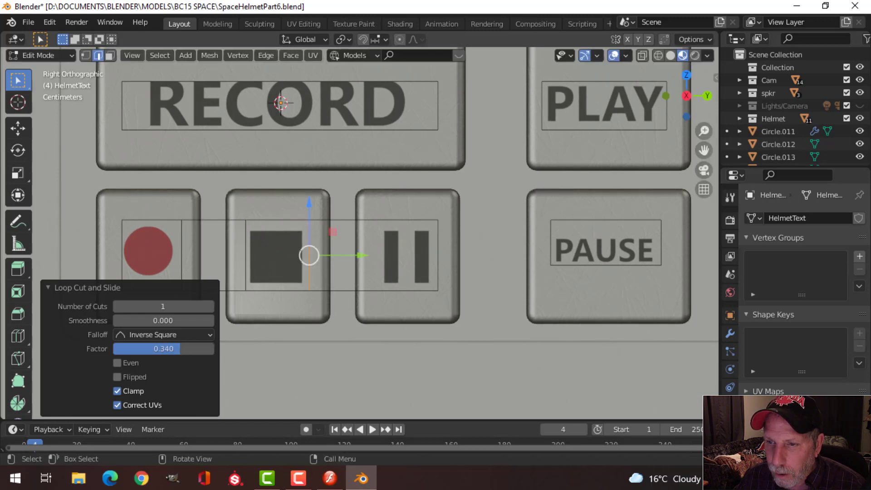
key(ctrl+r)
click(363, 230)
click(356, 241)
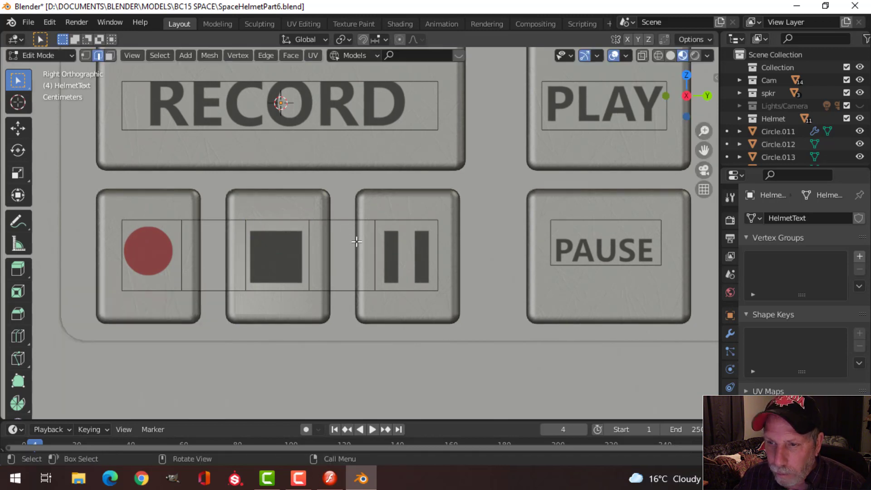
Step: Delete the two empty faces on either side of the black square icon
key(3)
click(350, 245)
shift+click(217, 242)
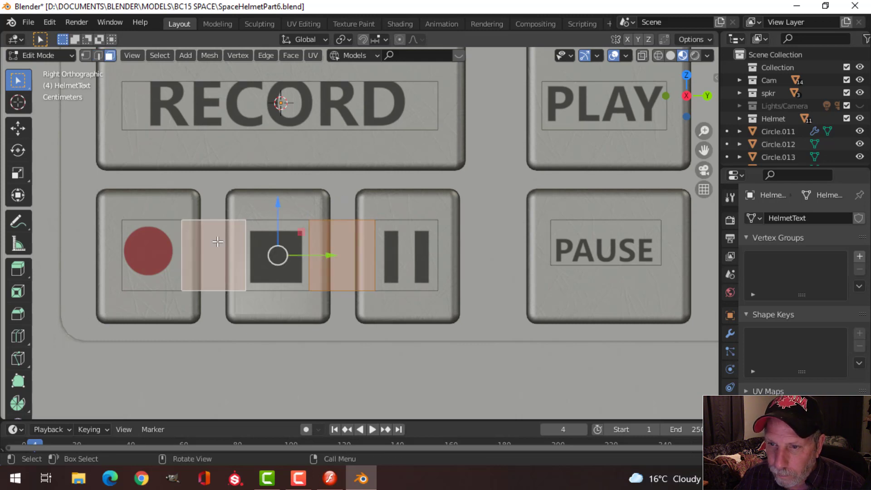
key(x)
click(217, 241)
scroll(243, 255, down, 2)
click(390, 273)
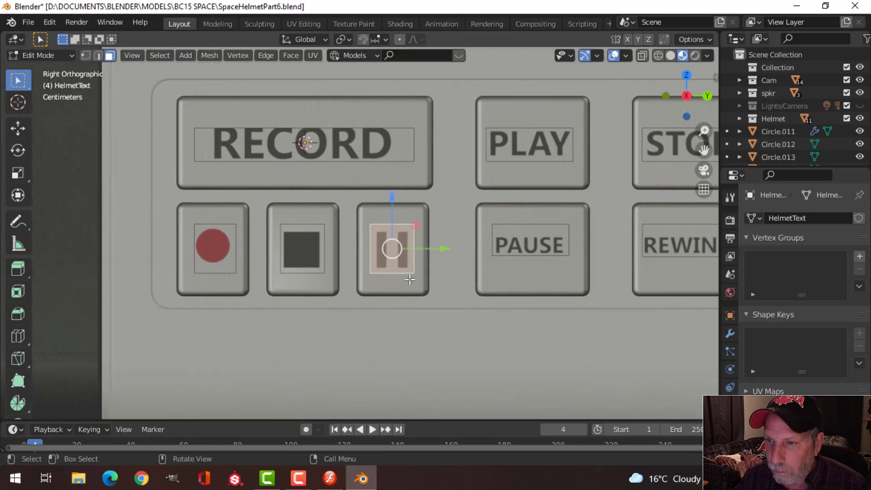
scroll(354, 270, up, 2)
click(306, 266)
scroll(327, 273, down, 2)
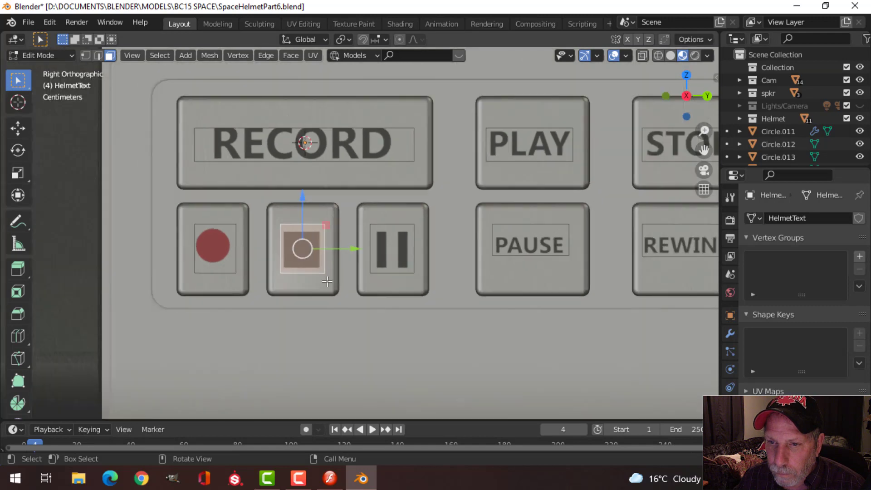
key(alt+a)
shift+middle_drag(408, 222, 387, 260)
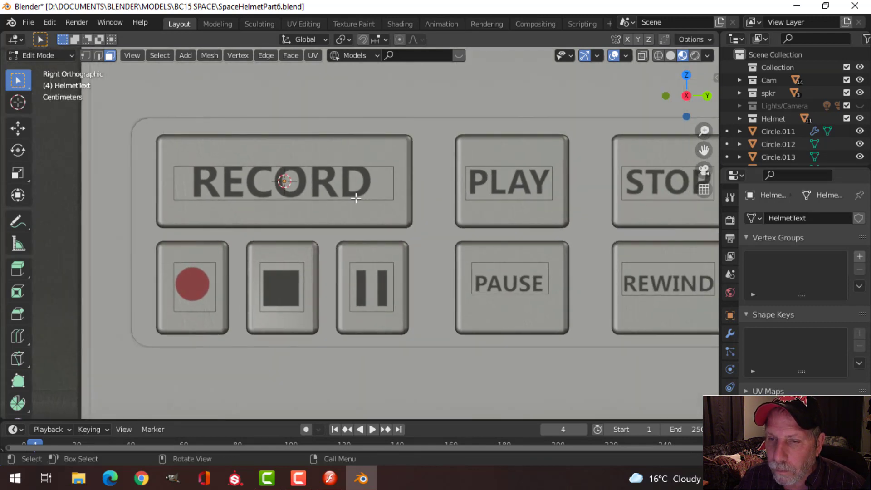
Step: Return to Object Mode and move the HelmetText labels about 0.0009 m along X, outward from the button faces
scroll(356, 198, down, 2)
key(Tab)
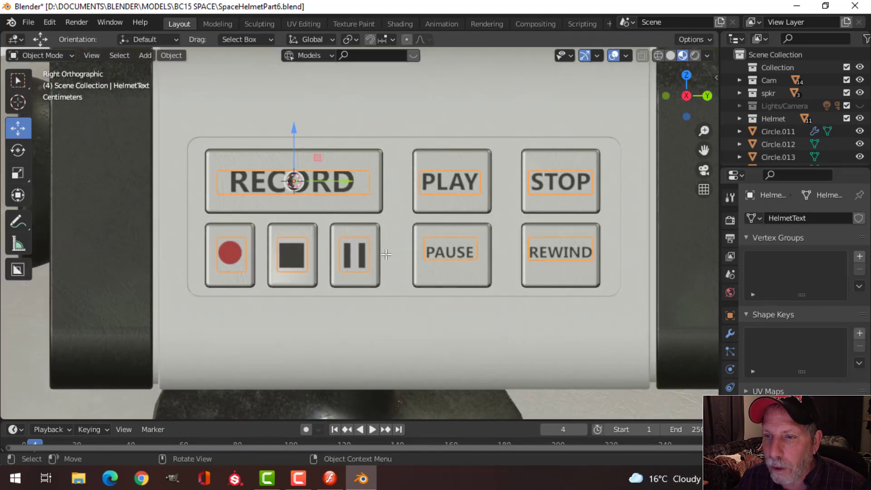
scroll(385, 251, down, 1)
key(alt+a)
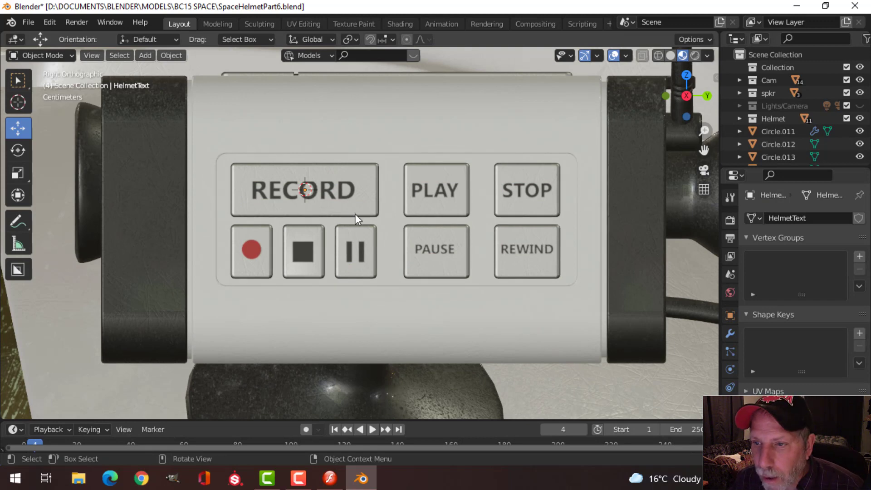
key(ctrl+z)
middle_drag(356, 219, 441, 254)
scroll(405, 223, up, 3)
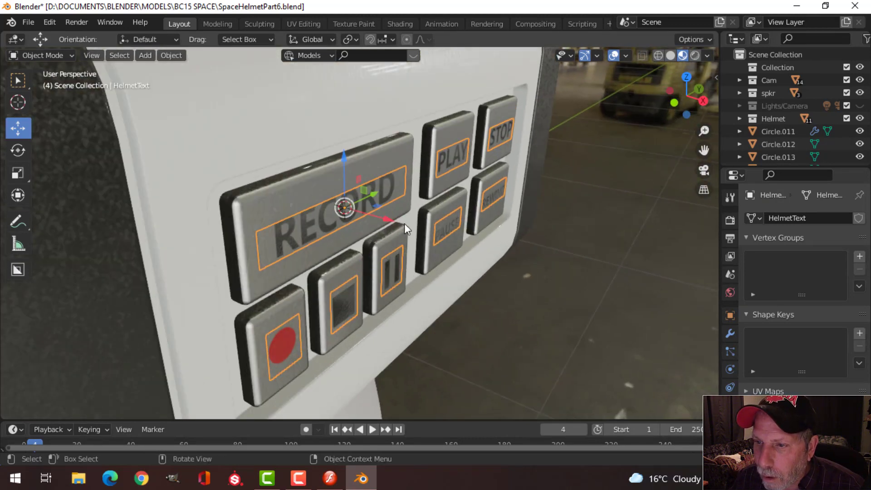
drag(393, 220, 398, 222)
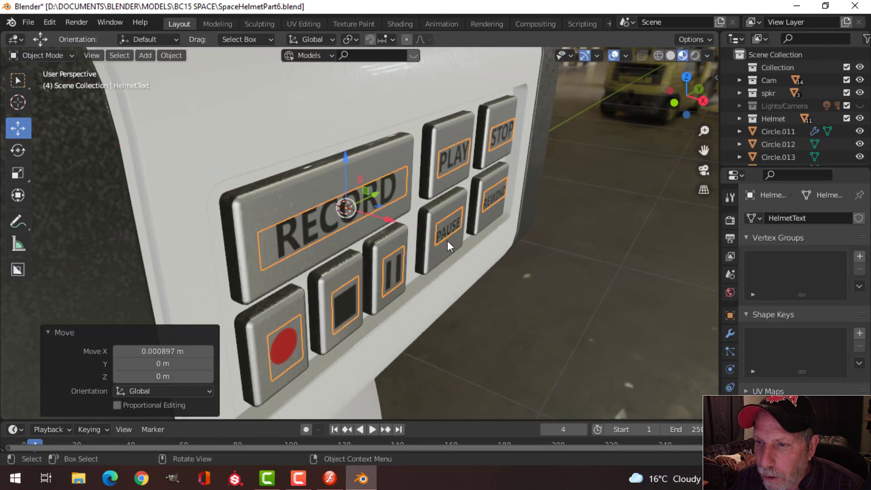
Step: Add a Shrinkwrap modifier to HelmetText with the button object Cube.002 as its target
middle_drag(448, 240, 592, 225)
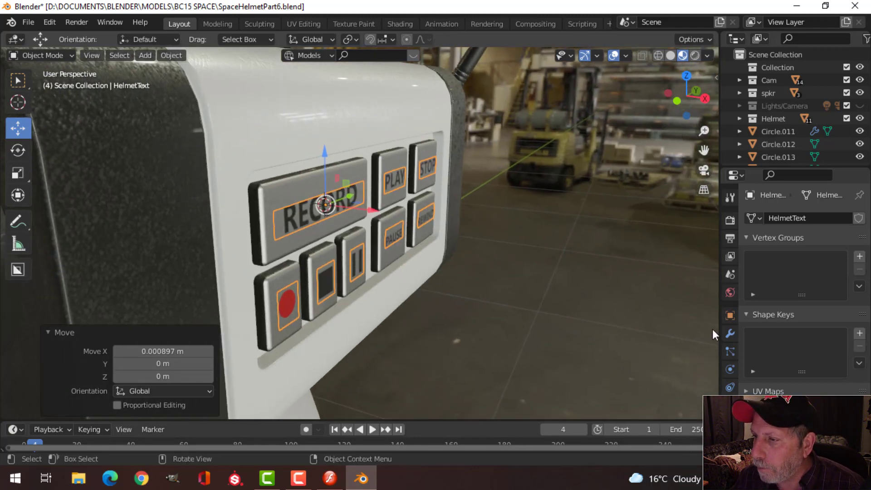
click(730, 334)
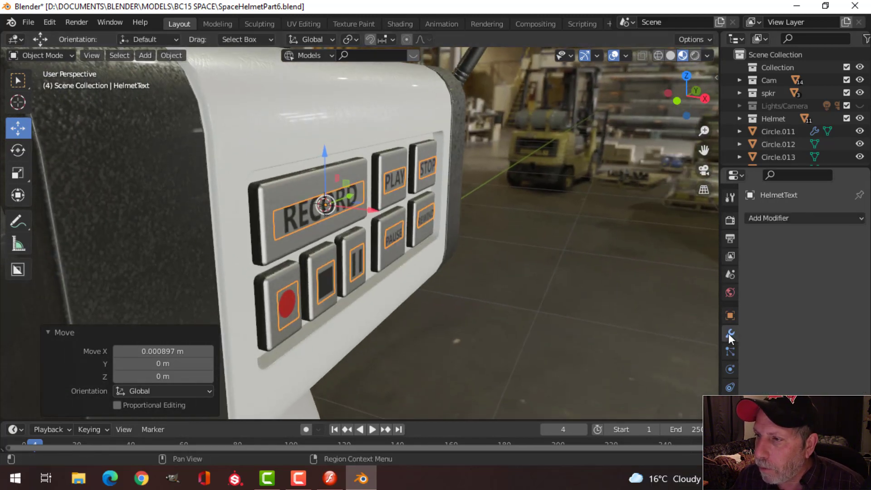
click(784, 217)
click(716, 368)
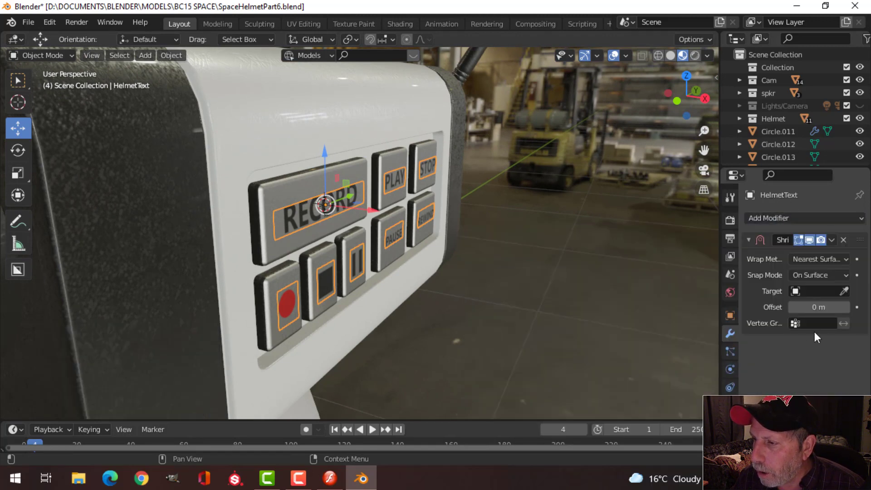
click(844, 291)
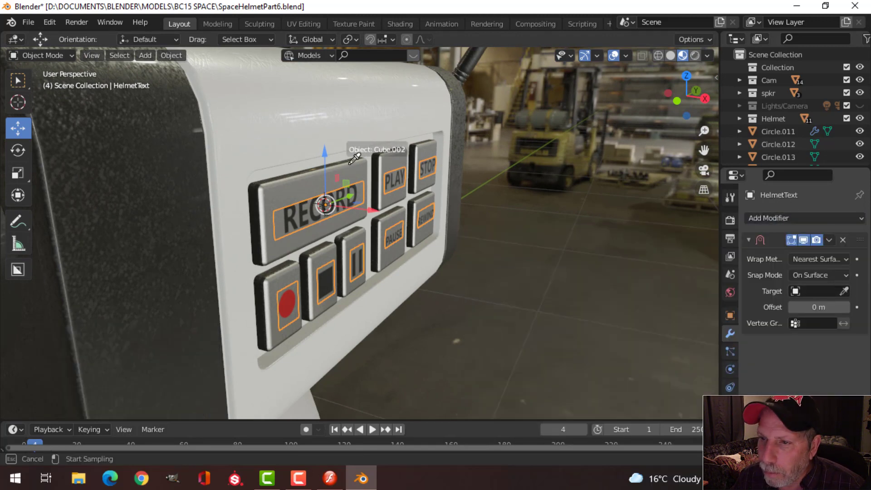
click(347, 178)
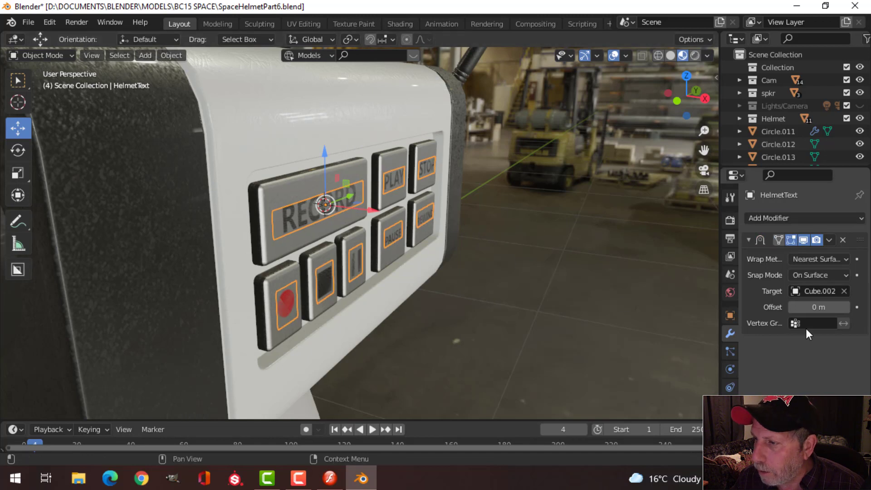
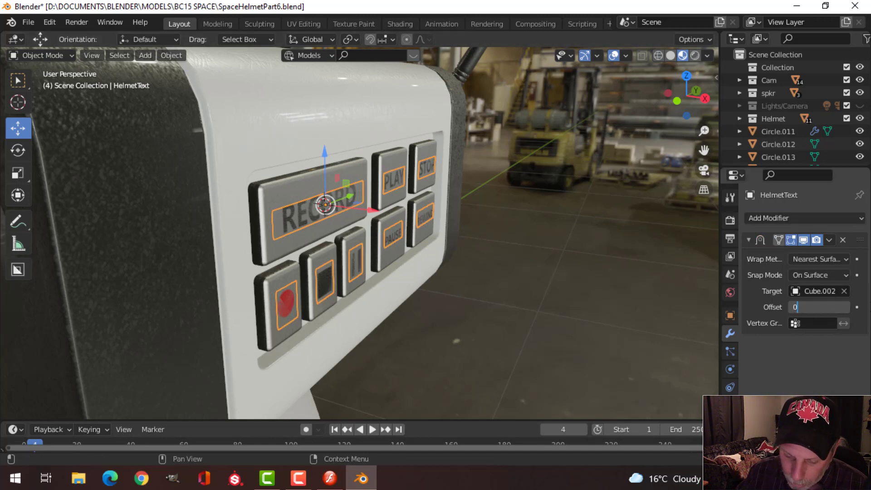
Step: Set the Shrinkwrap offset on HelmetText to 0.001 m so the labels sit just above the button surfaces
key(Return)
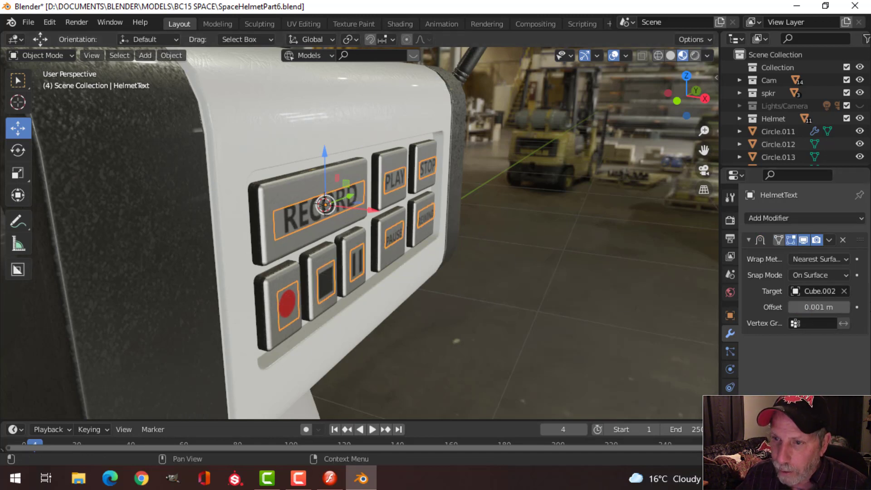
scroll(437, 314, up, 3)
middle_drag(413, 268, 421, 251)
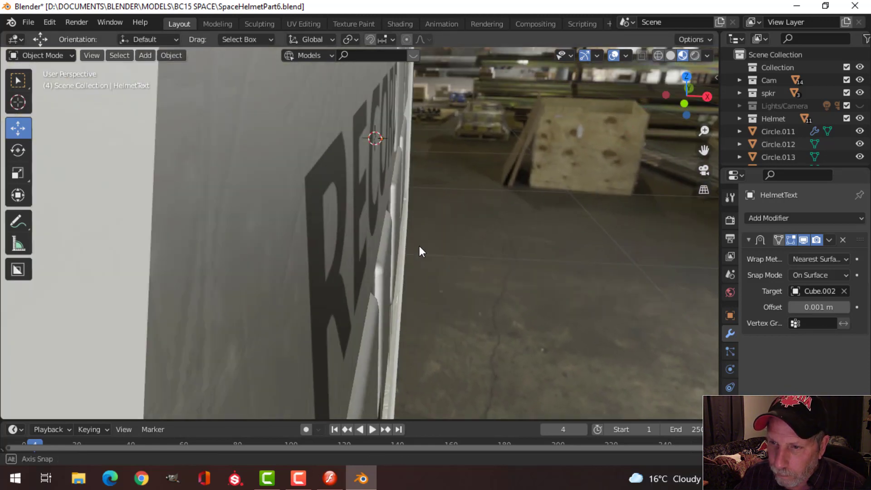
middle_drag(321, 179, 219, 181)
scroll(376, 199, down, 3)
key(alt+a)
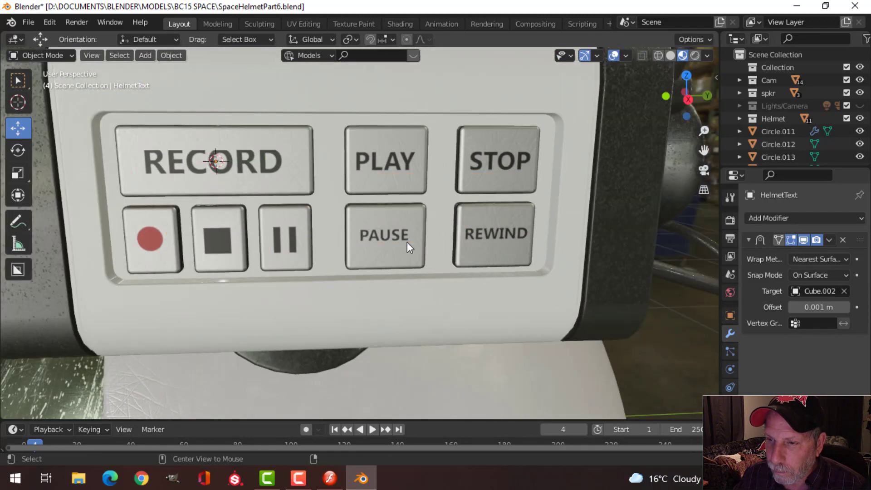
Step: In Edit Mode, move the PAUSE and REWIND label faces about 0.0027 m down along Z on their buttons
mouse_move(407, 242)
middle_down()
mouse_move(357, 202)
mouse_move(404, 235)
middle_up()
key(a)
key(Tab)
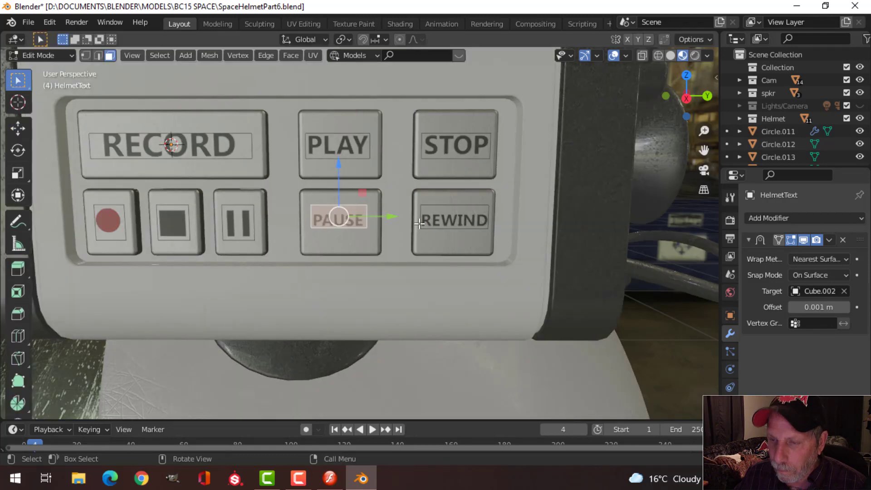
key(KP_3)
scroll(419, 223, up, 4)
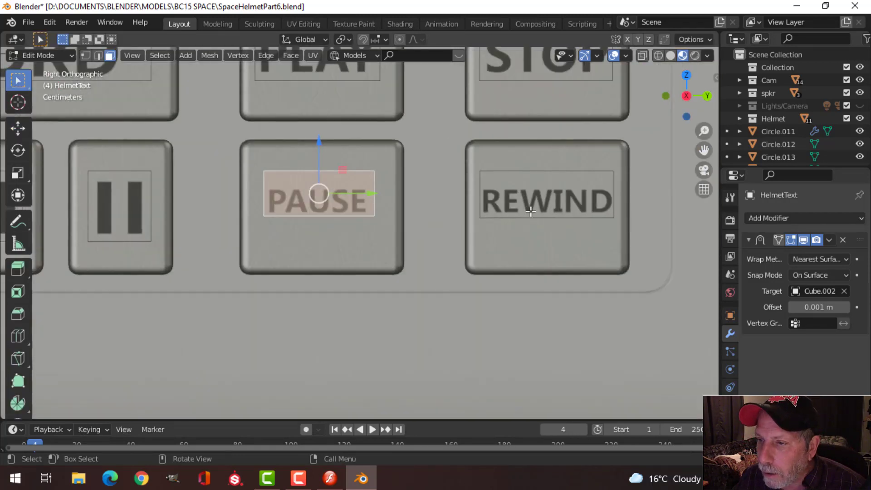
shift+click(541, 218)
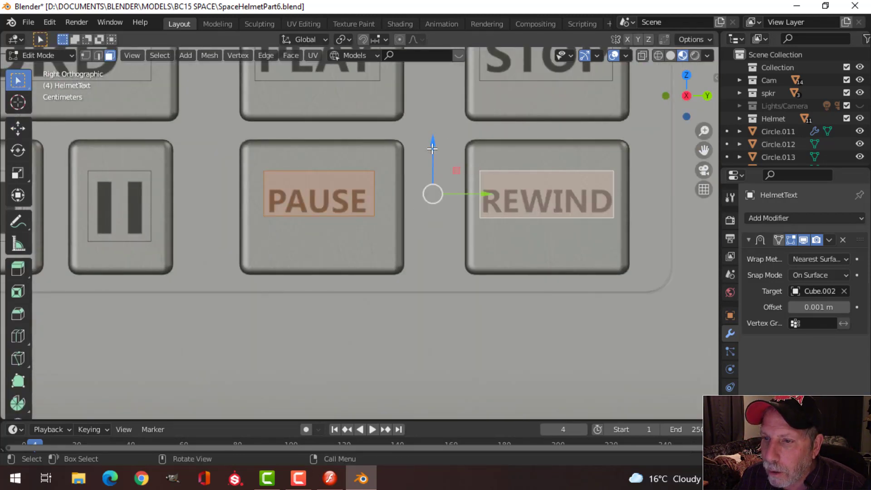
drag(432, 149, 428, 168)
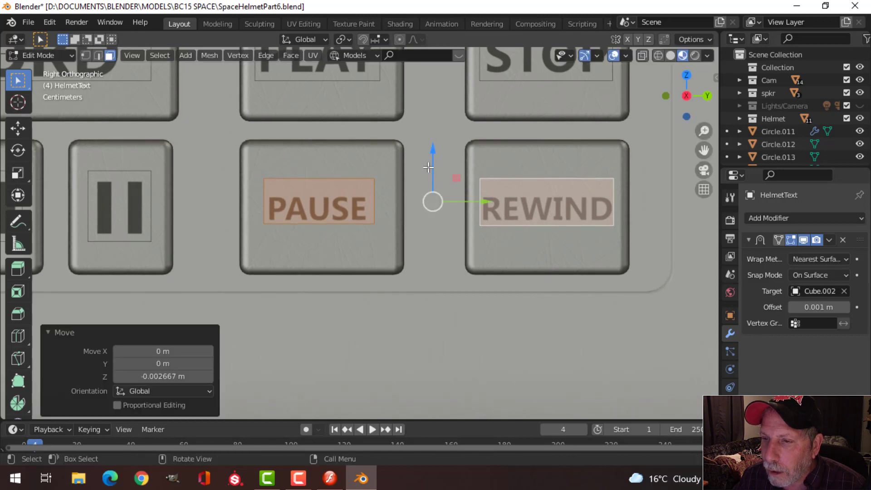
Step: Move only the PAUSE label face about 0.0009 m along Y to center it, and return to Object Mode
click(394, 202)
click(362, 213)
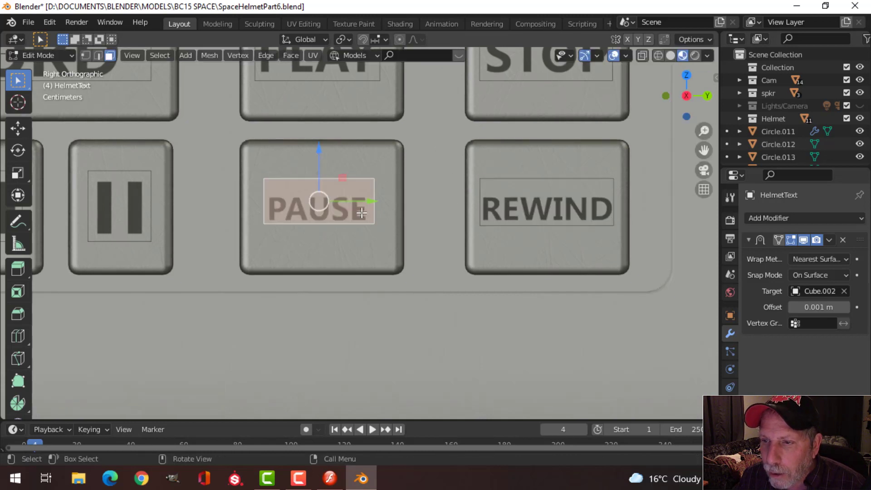
mouse_move(372, 202)
mouse_down()
mouse_move(414, 200)
mouse_move(378, 207)
mouse_up()
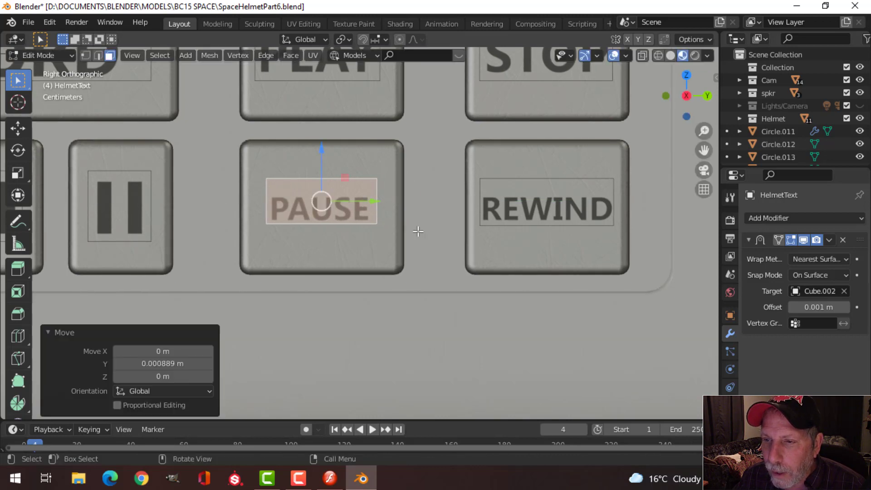
scroll(416, 234, down, 2)
key(Tab)
scroll(415, 237, down, 3)
middle_drag(415, 237, 258, 221)
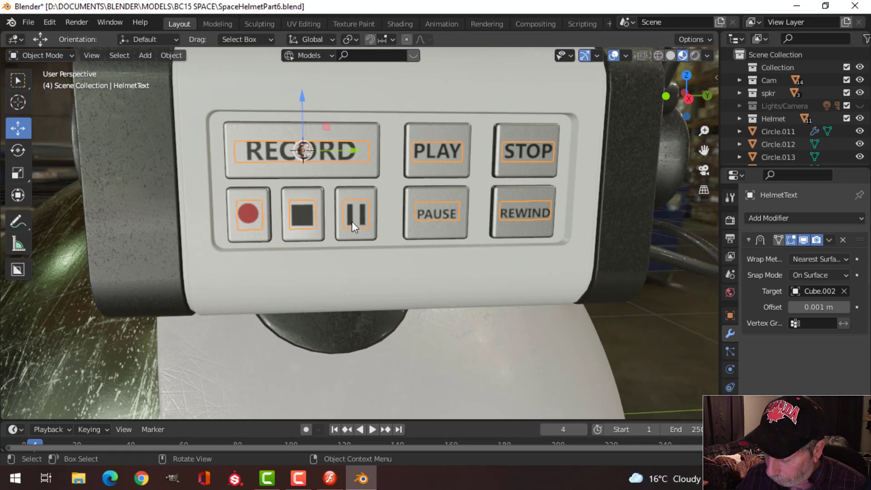
Step: In HelmetText's Edit Mode, nudge the red circle label face slightly along Y to center it on its button
key(KP_3)
scroll(352, 222, up, 5)
click(88, 182)
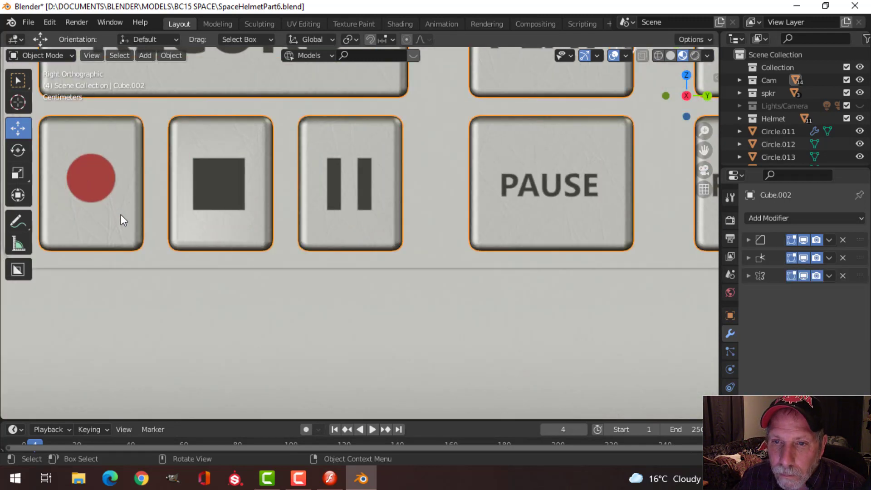
shift+middle_drag(121, 214, 225, 200)
click(246, 227)
key(Tab)
click(214, 188)
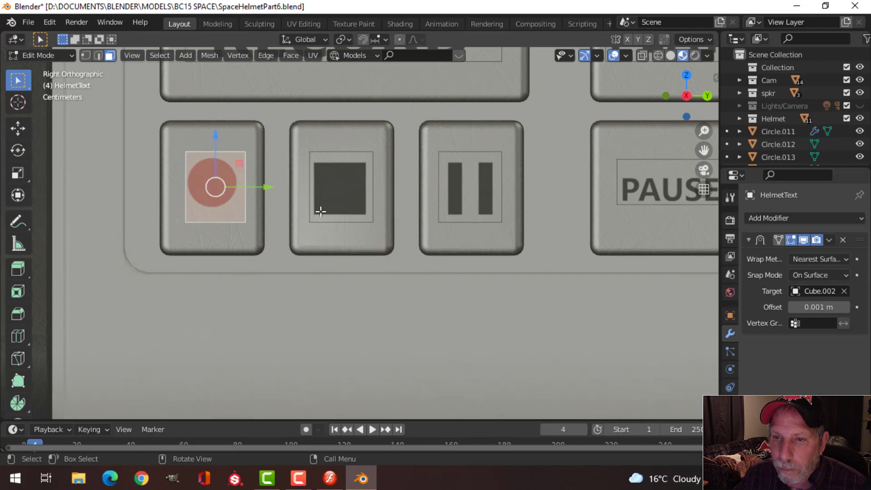
drag(265, 187, 264, 187)
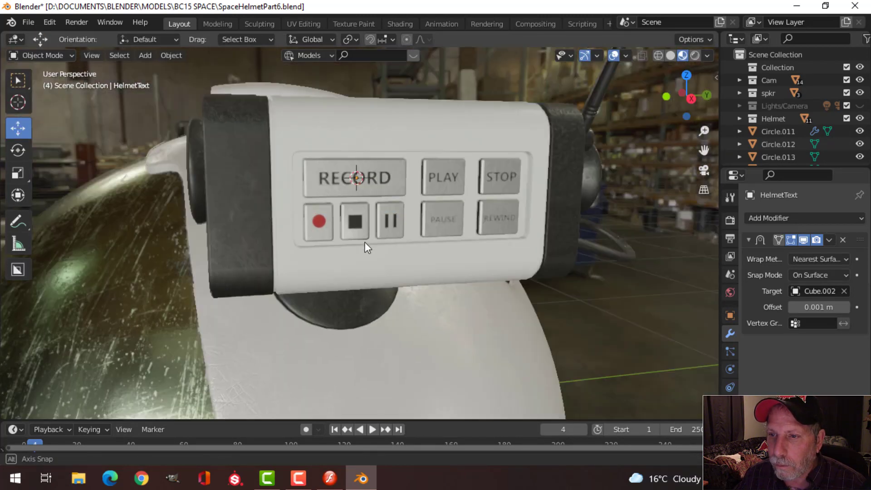
Step: Inspect the label placement on the camera buttons, with and without the viewport gizmos and overlays
middle_drag(365, 241, 344, 217)
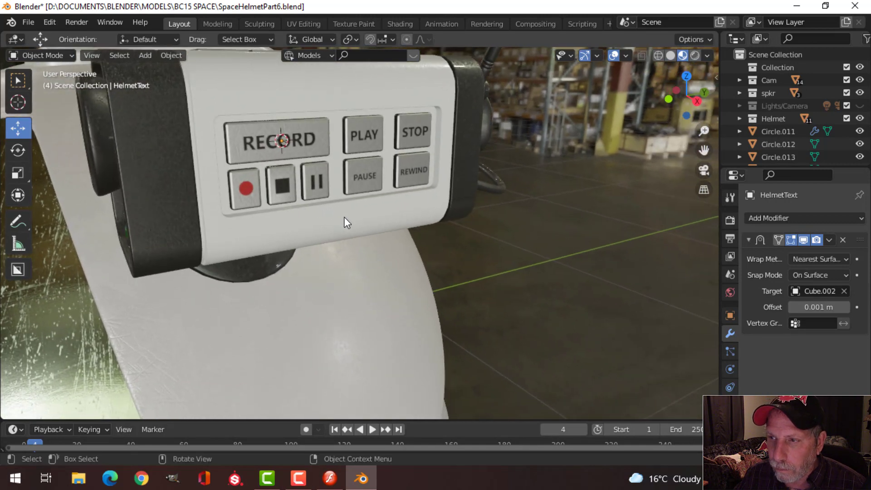
middle_drag(522, 117, 351, 211)
scroll(478, 195, up, 5)
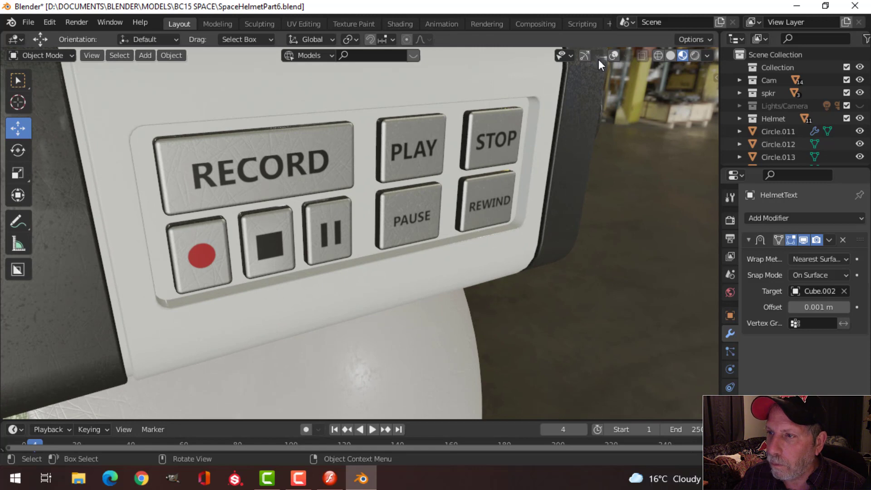
click(585, 55)
click(614, 55)
scroll(253, 172, up, 3)
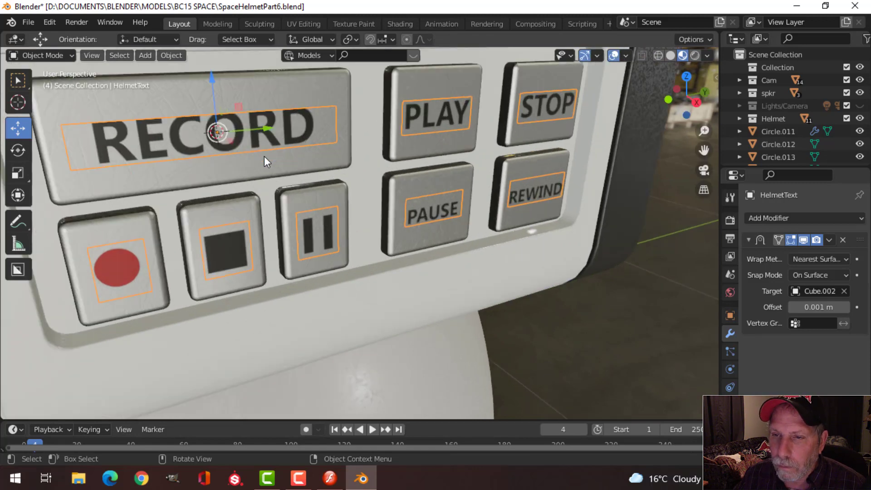
middle_drag(264, 156, 264, 185)
scroll(271, 184, up, 3)
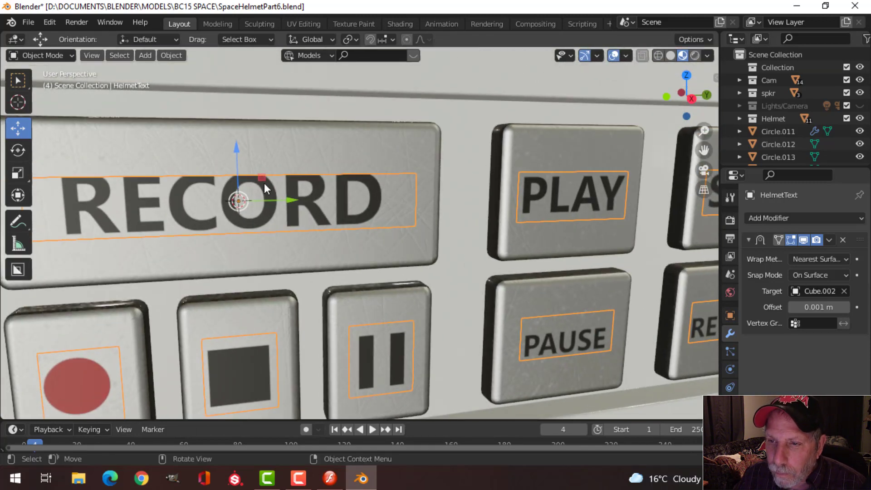
scroll(320, 182, down, 1)
key(alt+a)
scroll(334, 208, down, 2)
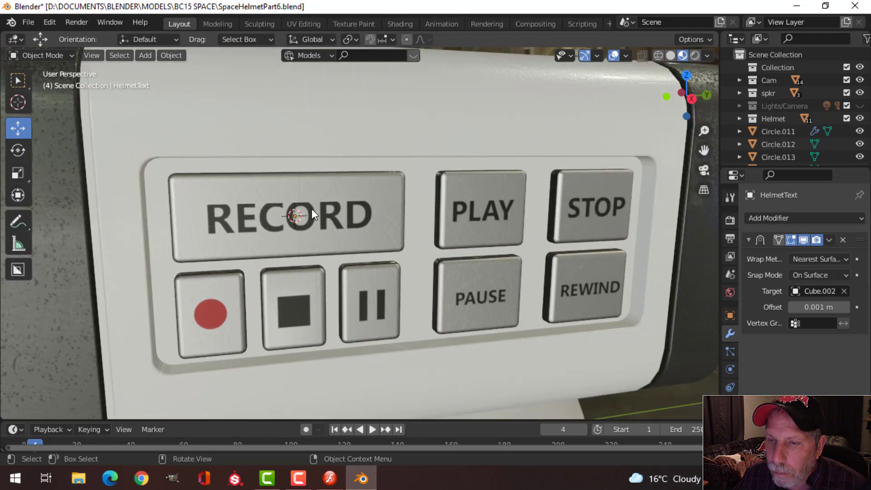
Step: Save the SpaceHelmetPart6.blend file with the finished button labels
scroll(327, 211, down, 4)
middle_drag(326, 215, 405, 255)
scroll(366, 237, down, 2)
key(ctrl+s)
scroll(379, 236, down, 3)
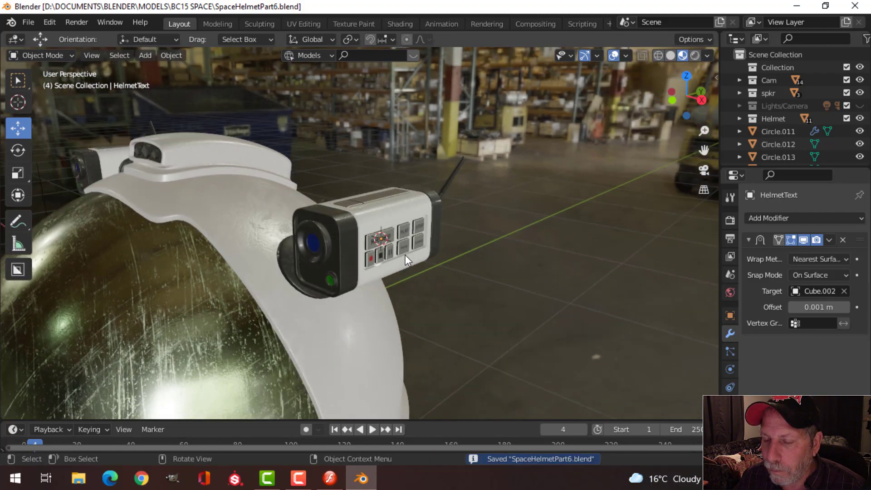
Step: Set the origin of HelmetText to the 3D cursor at the helmet's center
scroll(409, 255, up, 3)
middle_drag(476, 256, 408, 247)
click(407, 246)
scroll(414, 275, down, 4)
middle_drag(454, 282, 401, 282)
scroll(421, 287, down, 4)
scroll(436, 291, up, 3)
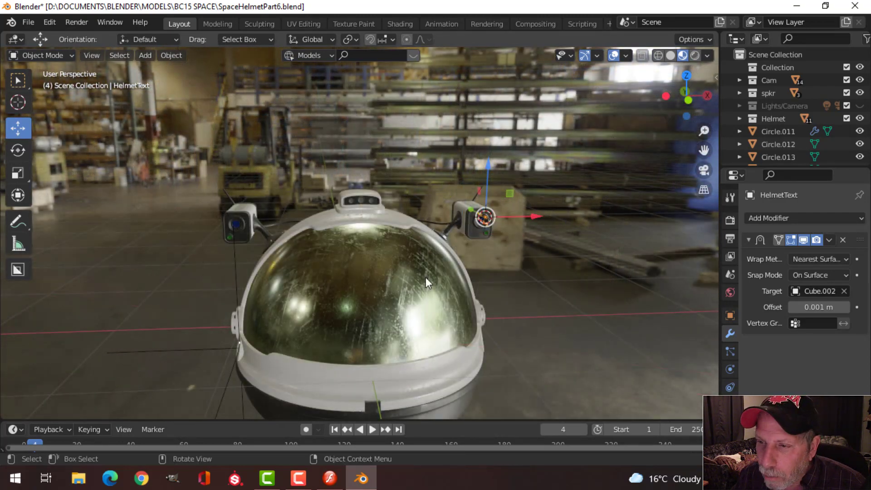
middle_drag(425, 277, 505, 275)
middle_drag(415, 271, 300, 229)
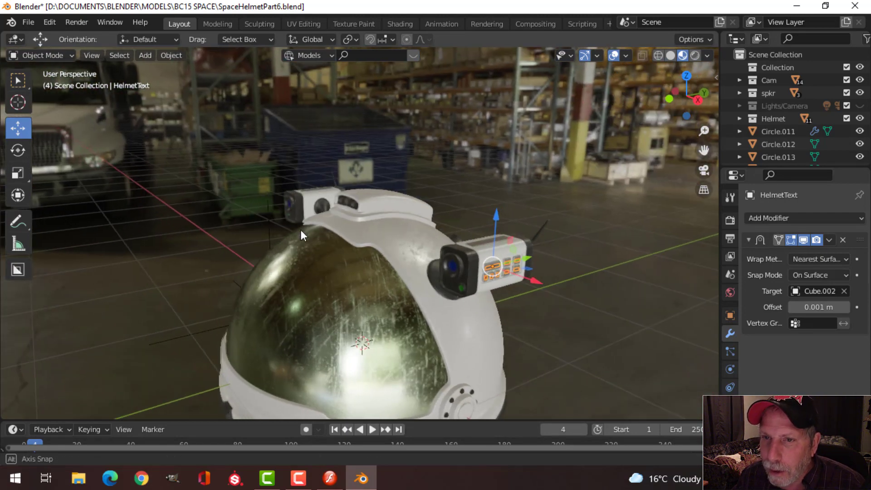
click(171, 56)
mouse_move(183, 82)
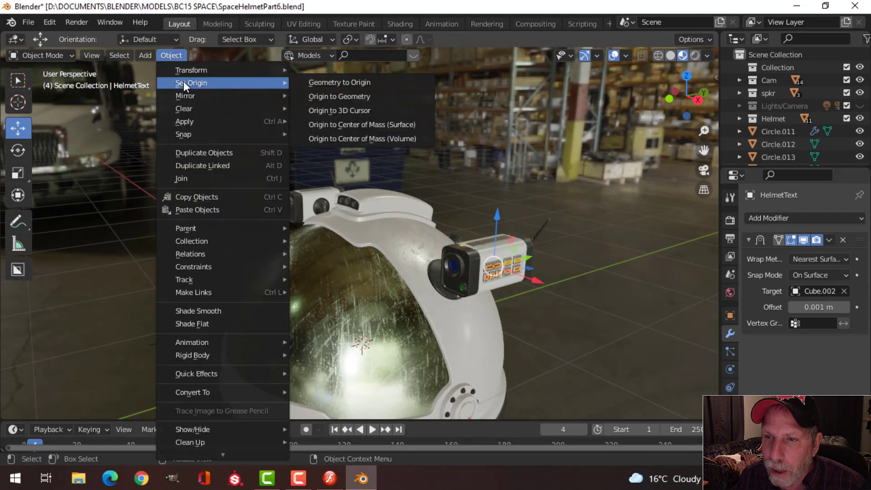
click(329, 110)
middle_drag(390, 162, 388, 191)
Step: Duplicate HelmetText in place and rotate the copy 180° about Z to the helmet's opposite side
key(shift+d)
right_click(387, 189)
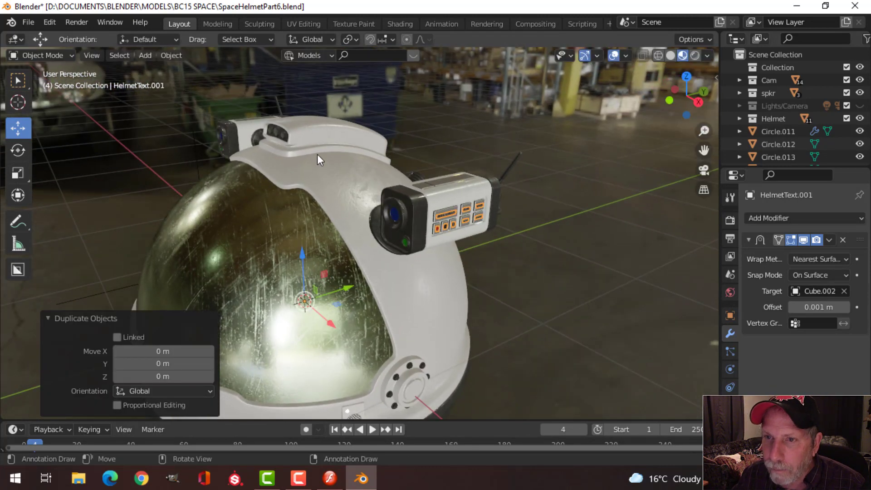
text(rz1)
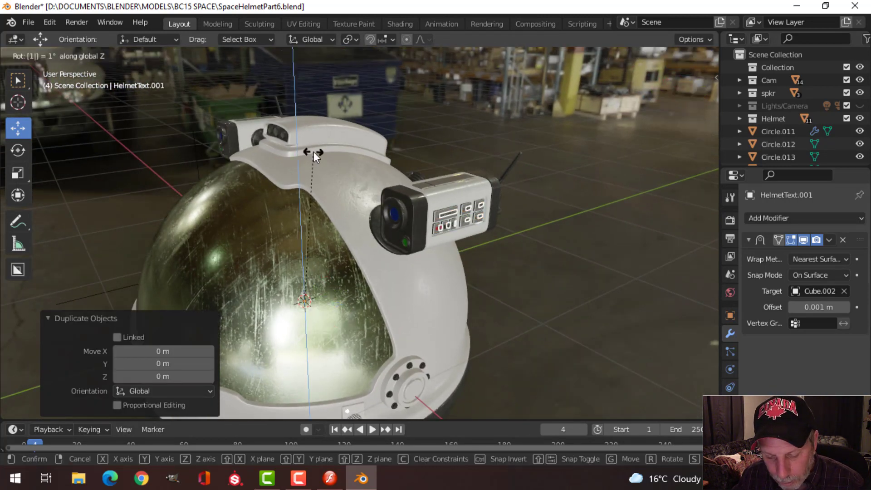
text(80)
key(Return)
Step: Remove the Shrinkwrap modifier from HelmetText.001 and move it about -0.014 m along X, outward from the camera
middle_drag(280, 161, 519, 206)
click(843, 241)
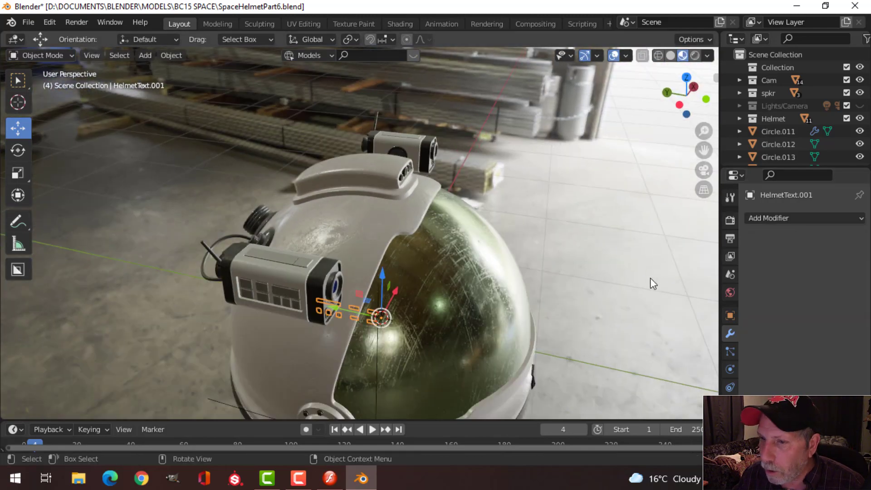
middle_drag(650, 278, 410, 314)
scroll(443, 220, up, 5)
scroll(442, 220, down, 5)
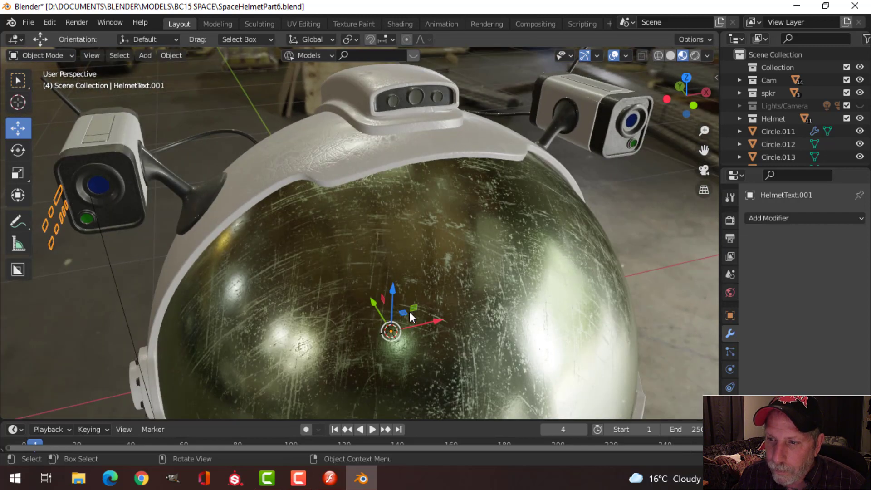
scroll(348, 277, down, 2)
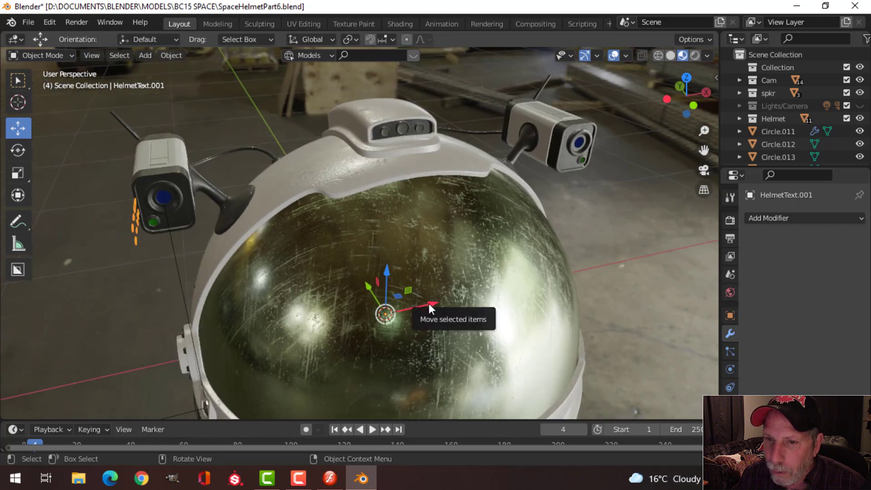
drag(429, 304, 425, 304)
middle_drag(334, 113, 386, 144)
scroll(463, 210, up, 2)
shift+middle_drag(465, 208, 383, 168)
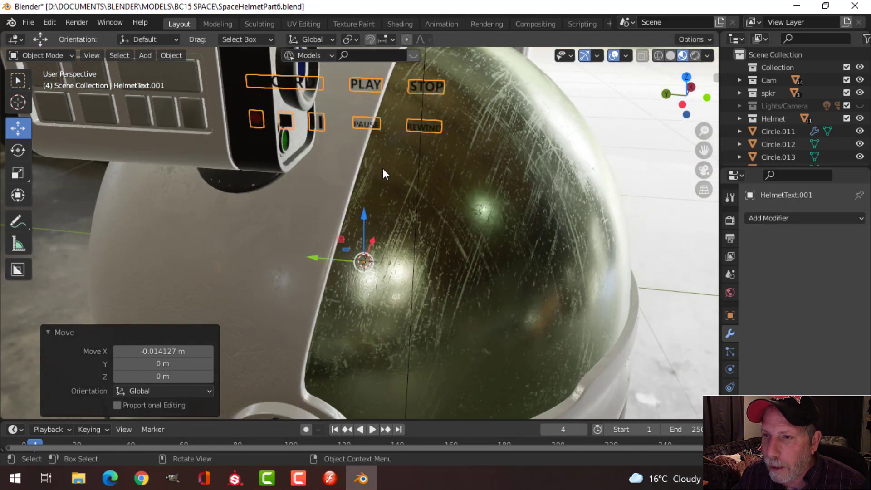
Step: In left orthographic view, set the origin of HelmetText.001 to its geometry
scroll(383, 168, down, 3)
key(ctrl+KP_3)
scroll(412, 135, up, 3)
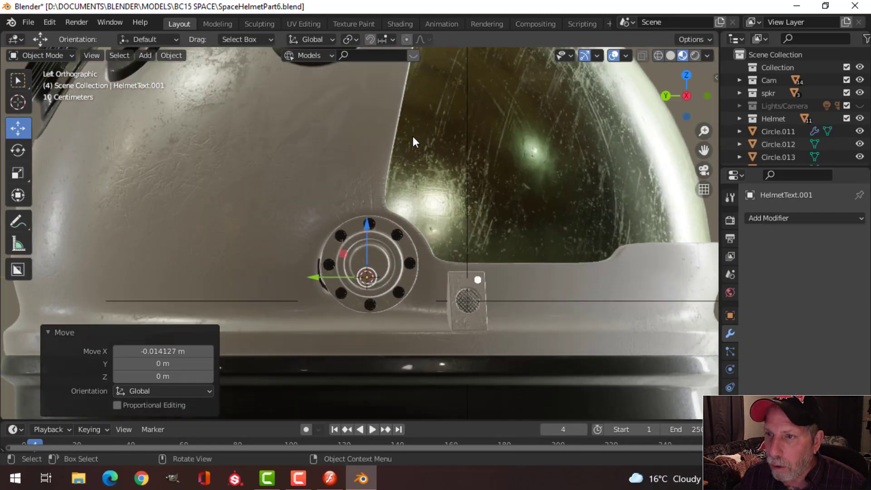
shift+middle_drag(412, 134, 355, 323)
scroll(336, 271, up, 2)
shift+scroll(338, 271, up, 2)
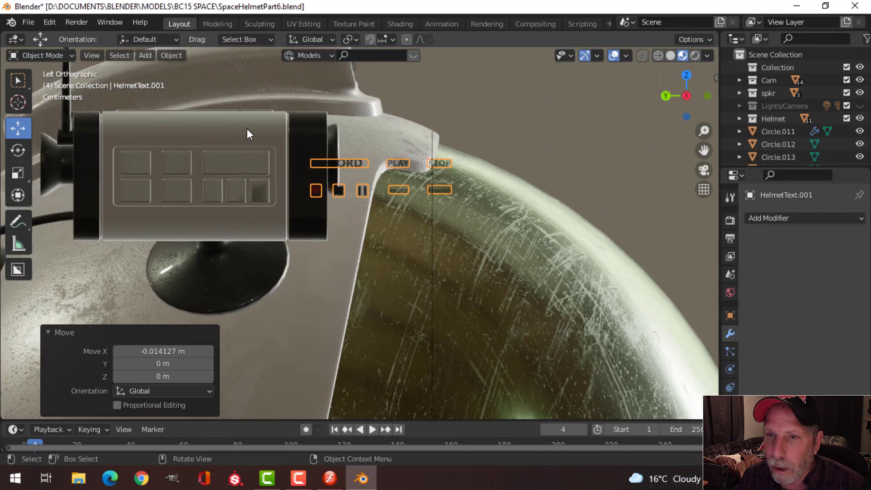
click(176, 57)
mouse_move(181, 81)
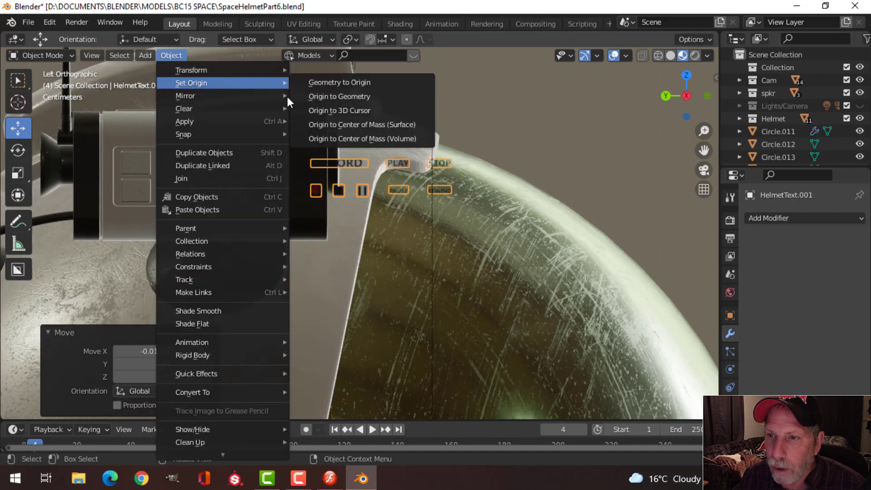
click(305, 96)
Step: Move HelmetText.001 about 0.198 m along Y onto the second camera's RECORD button group, then nudge it back about 0.0009 m
scroll(378, 179, up, 2)
ctrl+scroll(323, 157, down, 3)
key(g)
key(y)
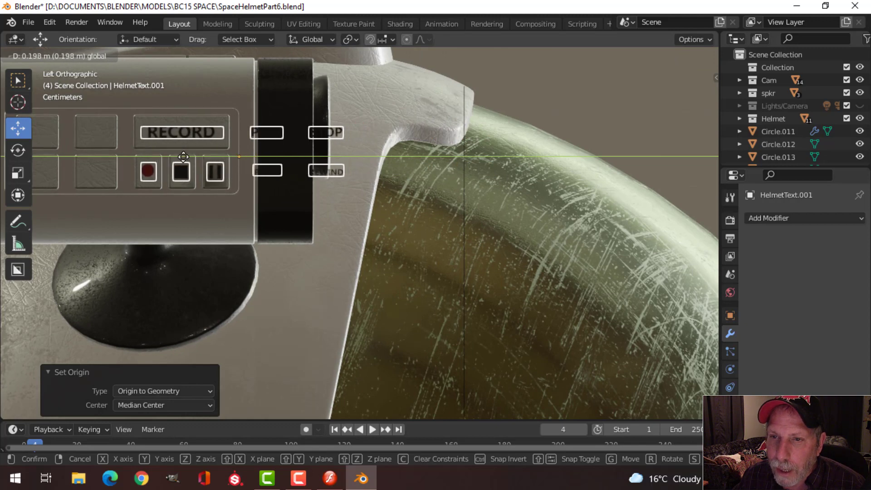
click(184, 156)
shift+middle_drag(200, 171, 256, 180)
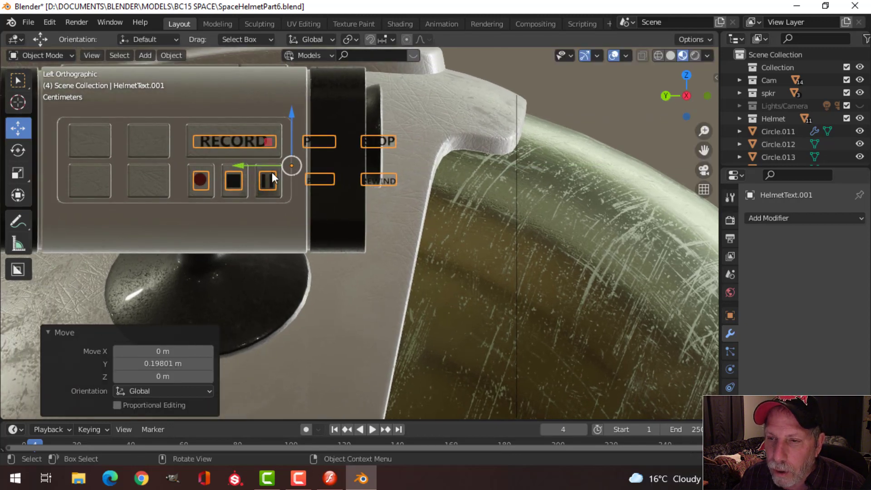
drag(240, 165, 240, 164)
scroll(246, 160, up, 2)
shift+middle_drag(246, 161, 266, 210)
scroll(267, 210, up, 2)
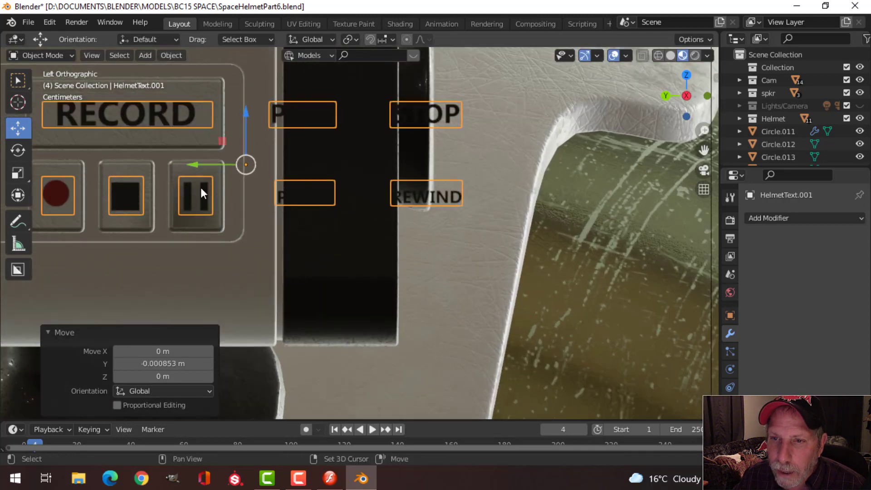
Step: In the HelmetText.001 mesh, move the PLAY face about 0.228 m and the STOP face about 0.385 m along Y onto their upper buttons
shift+middle_drag(200, 187, 279, 217)
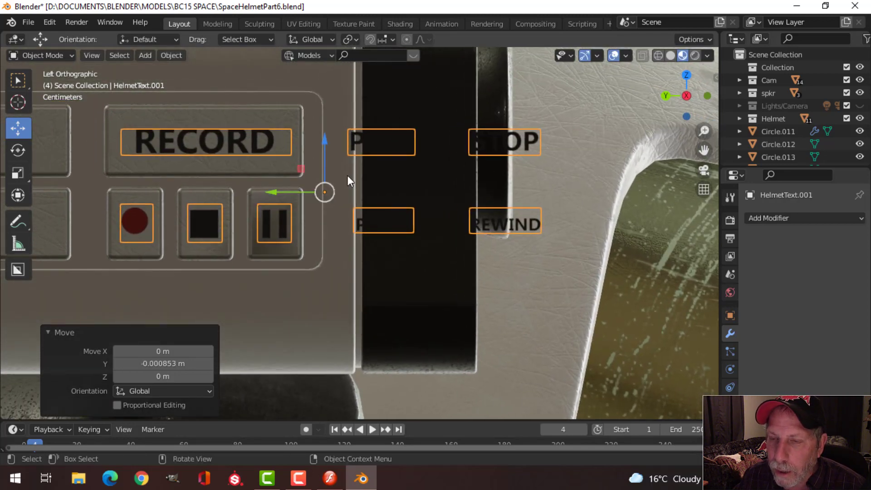
click(370, 145)
key(Tab)
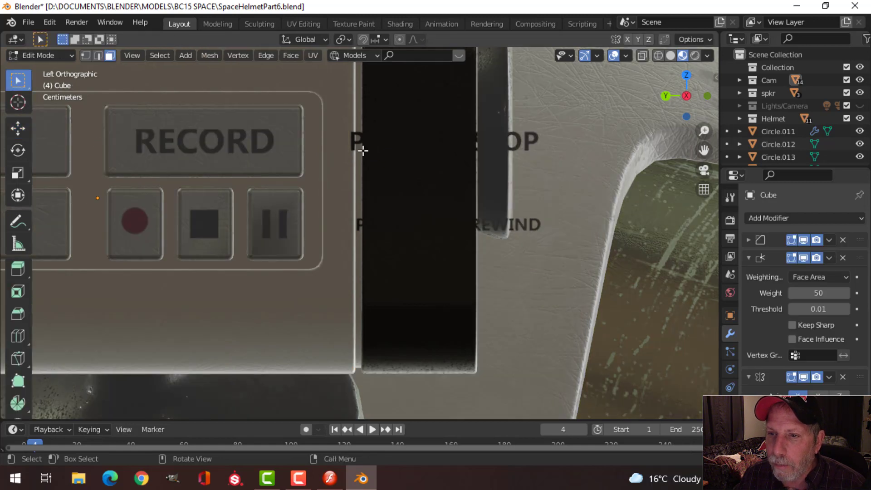
key(Tab)
click(266, 142)
key(Tab)
click(377, 140)
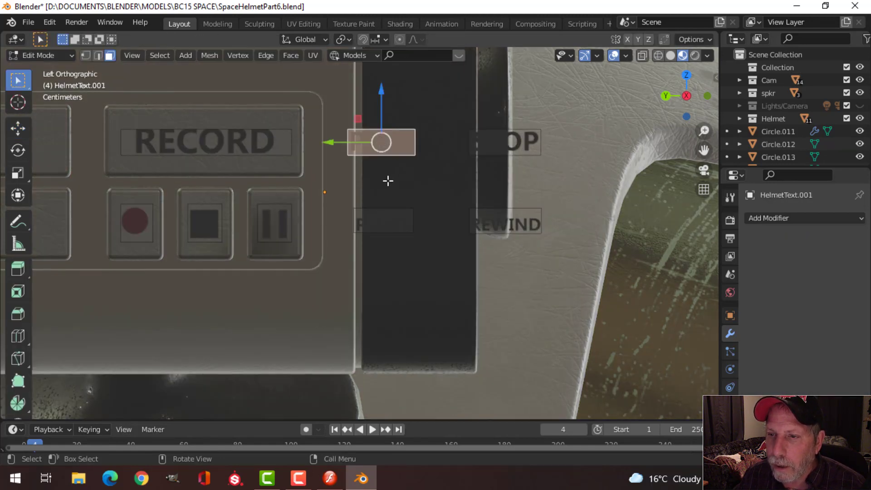
scroll(357, 205, down, 3)
shift+middle_drag(356, 205, 421, 211)
drag(400, 187, 179, 191)
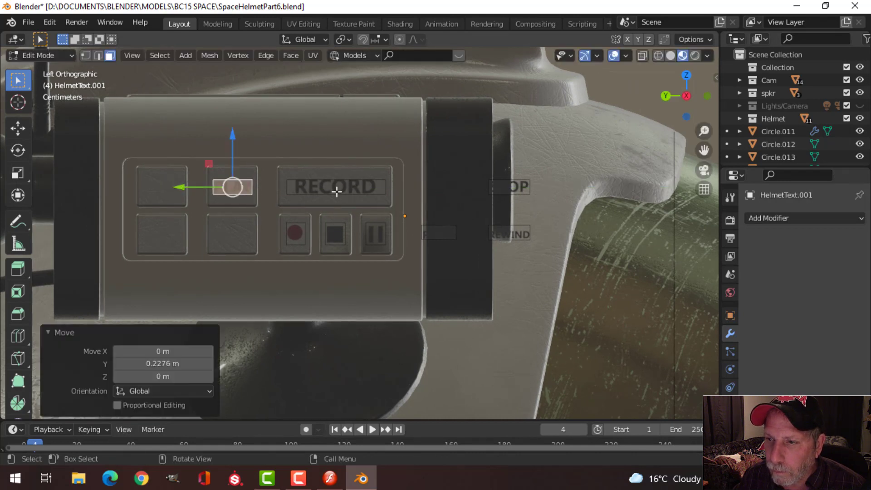
click(507, 190)
drag(461, 197, 106, 192)
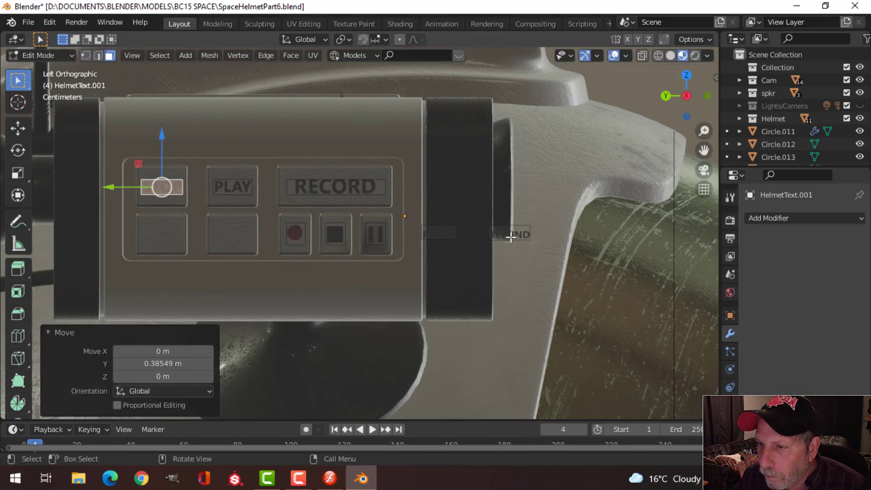
Step: Move the PAUSE face about 0.229 m along Y and the REWIND face onto the two lower wide buttons, centring REWIND on its button
click(443, 232)
drag(389, 234, 176, 243)
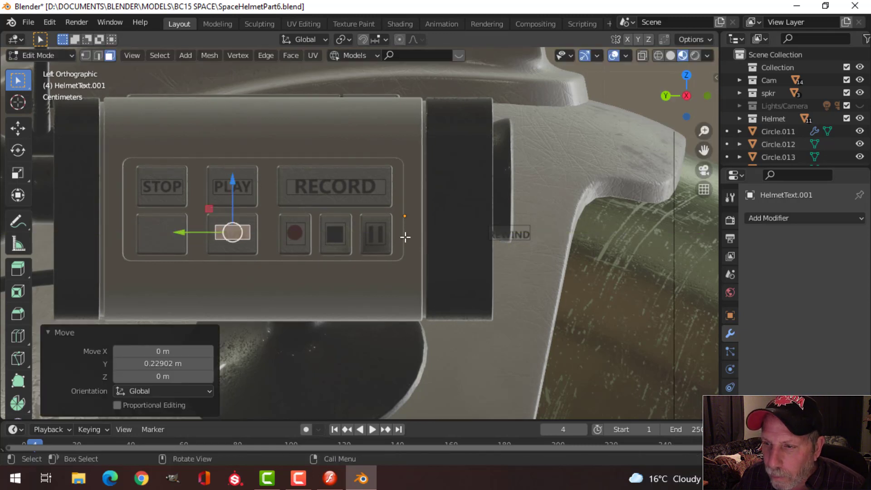
click(505, 232)
drag(451, 233, 160, 230)
click(186, 238)
scroll(213, 236, up, 2)
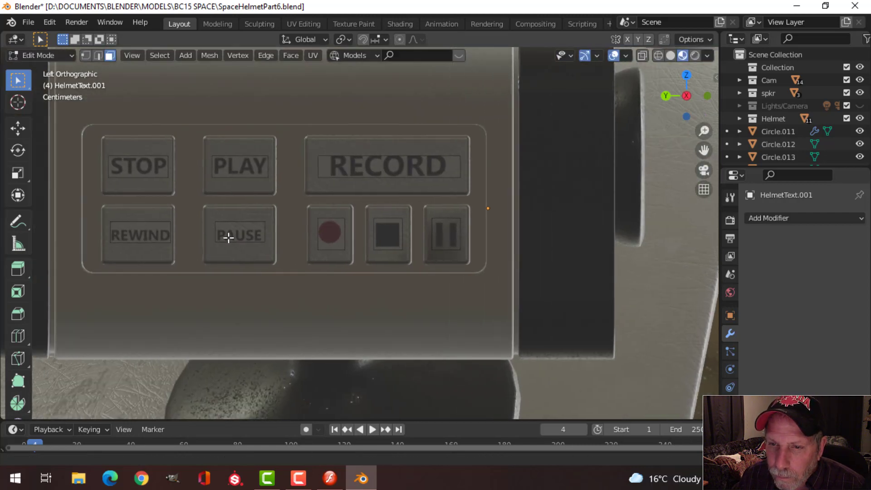
click(148, 230)
drag(100, 233, 97, 233)
click(356, 247)
key(Tab)
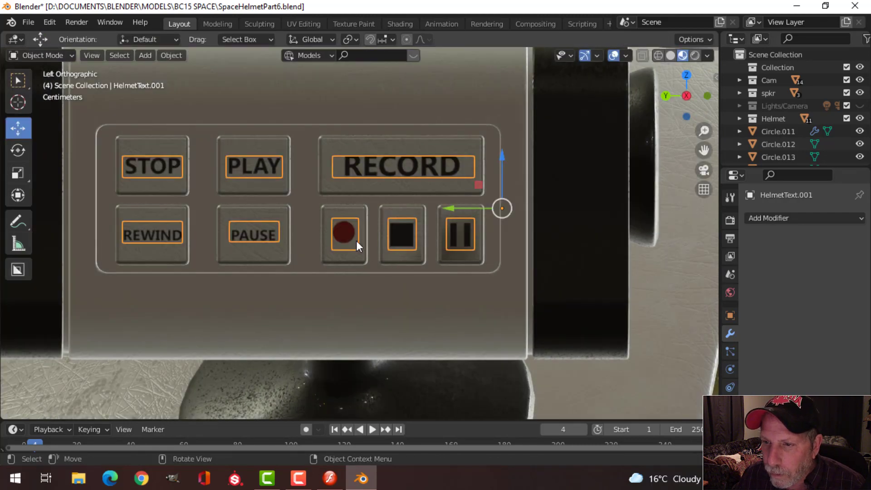
Step: Move the red record-circle face of HelmetText.001 about -0.132 m along Y, clear of the small buttons
shift+middle_drag(361, 252, 314, 257)
scroll(314, 257, up, 2)
click(287, 246)
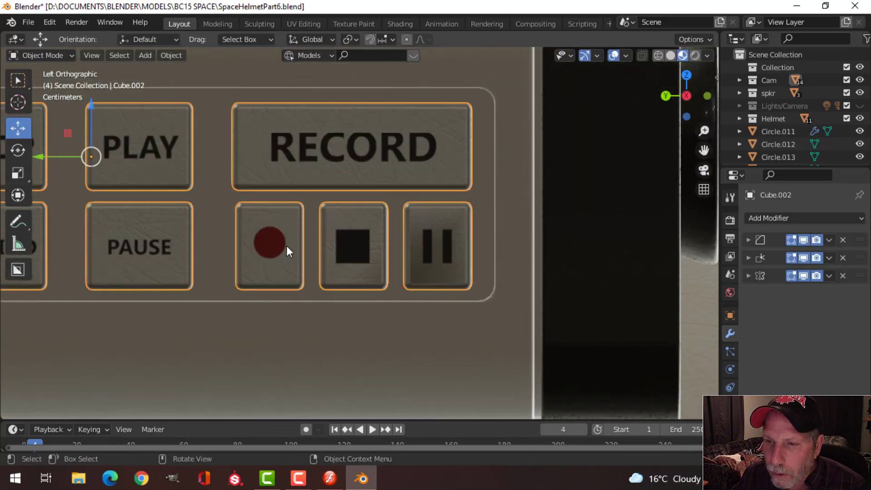
click(273, 243)
key(Tab)
click(281, 255)
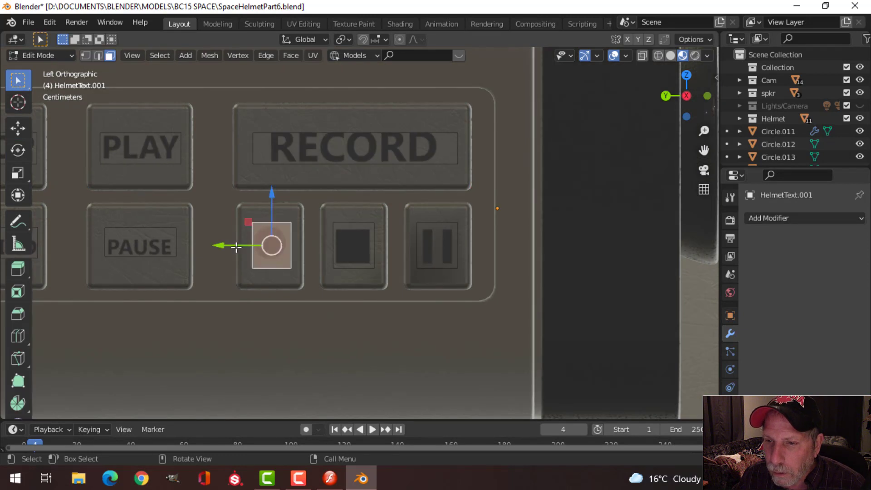
drag(236, 247, 482, 250)
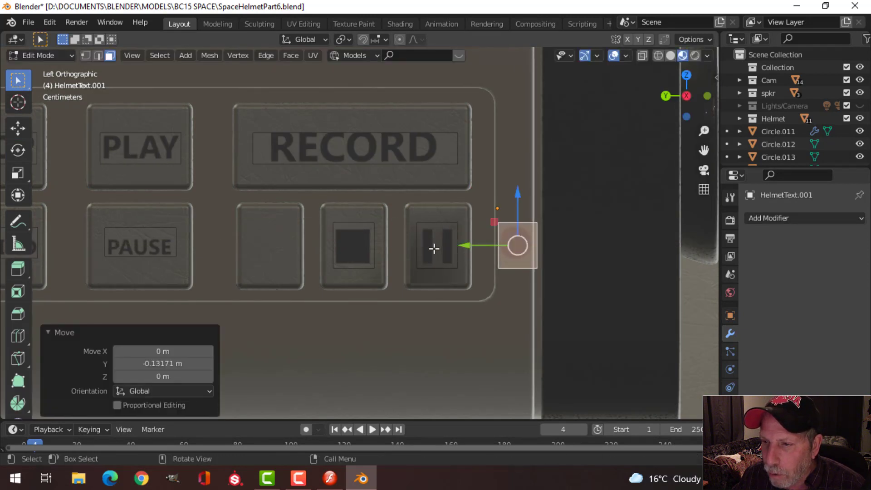
Step: Swap the outer symbols by moving the pause-bars face about 0.089 m and the red circle about 0.041 m along Y onto their small buttons
click(432, 246)
drag(400, 246, 224, 247)
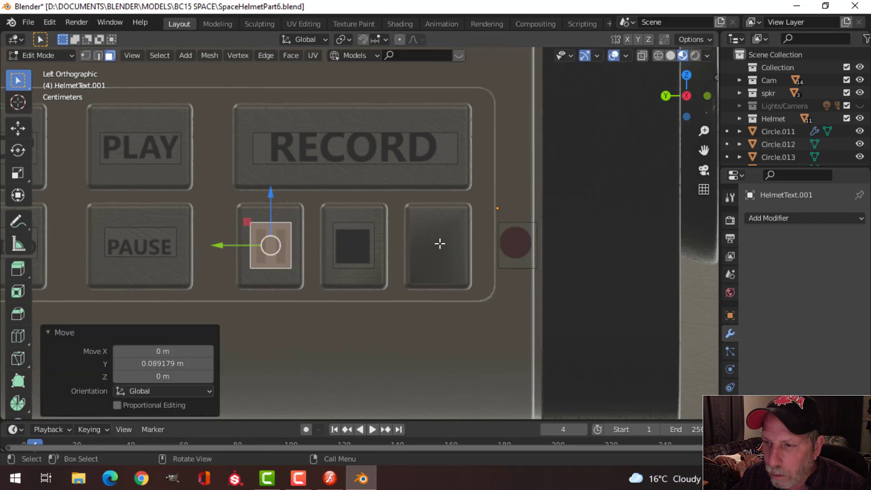
click(517, 245)
mouse_move(459, 245)
mouse_down()
mouse_move(379, 253)
mouse_move(459, 248)
mouse_up()
scroll(492, 247, down, 3)
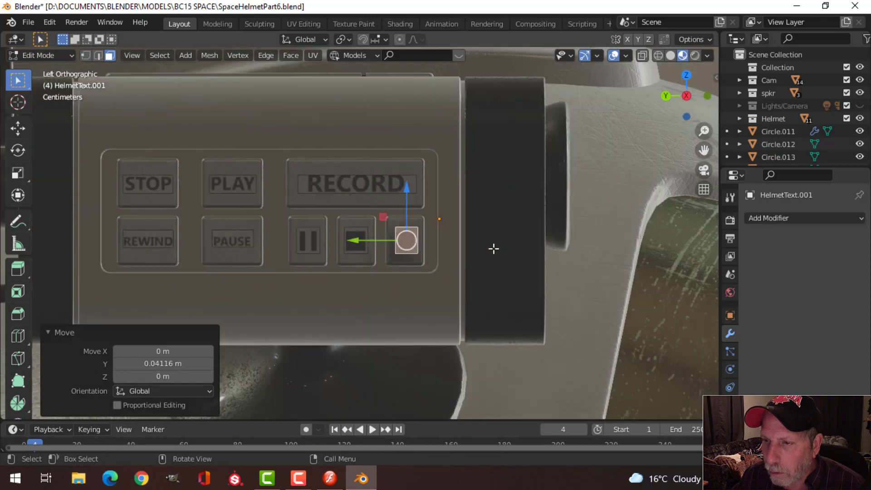
click(493, 248)
middle_drag(493, 248, 249, 250)
key(Tab)
scroll(227, 247, up, 2)
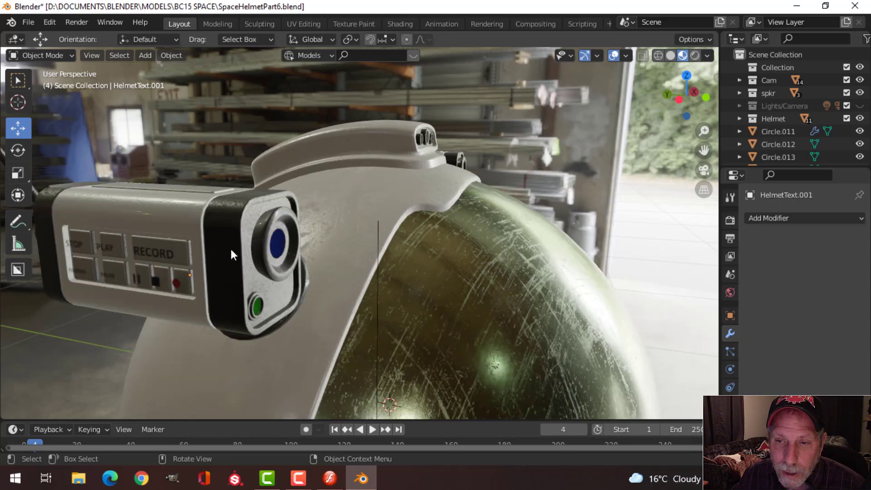
Step: Check the alignment of the HelmetText.001 labels and the RECORD face on their buttons in left orthographic view
click(174, 252)
key(ctrl+KP_3)
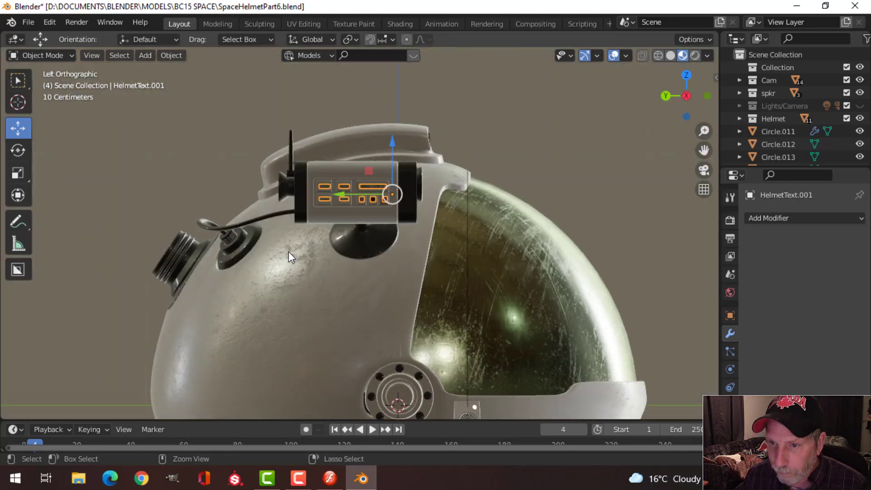
scroll(351, 220, up, 6)
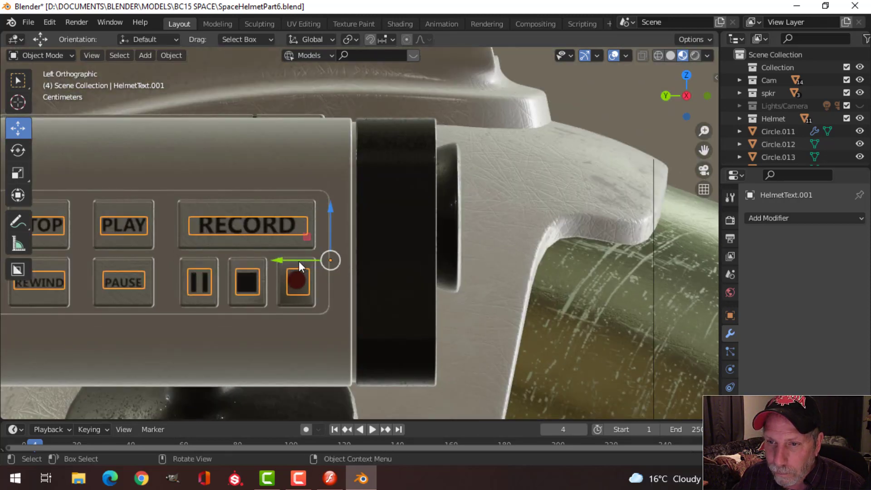
key(Tab)
click(299, 233)
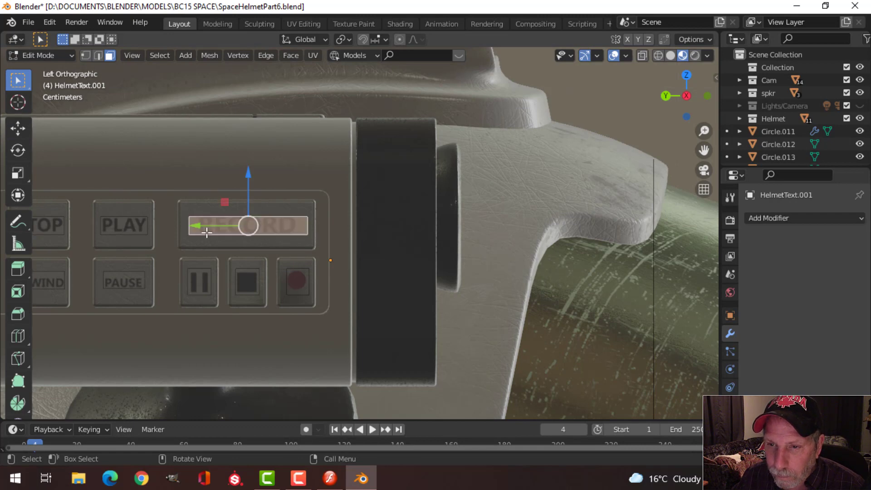
middle_drag(312, 249, 356, 211)
scroll(345, 216, down, 3)
key(Tab)
scroll(304, 228, down, 4)
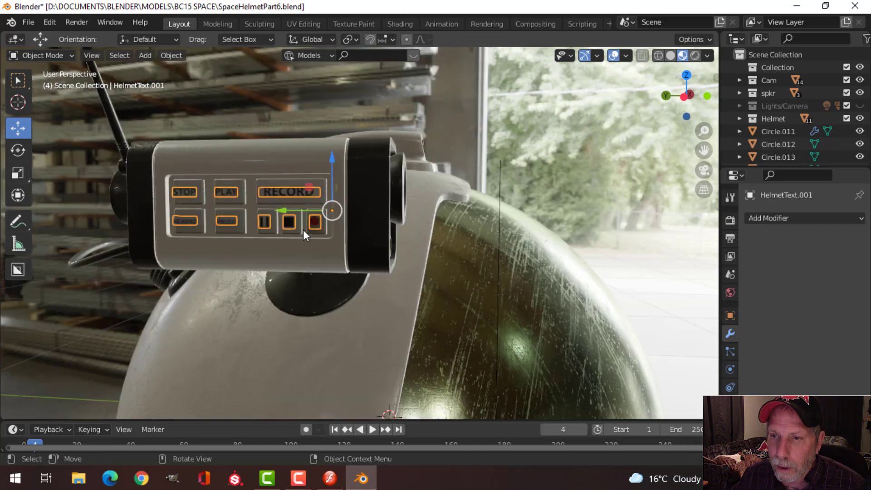
Step: Add a Shrinkwrap modifier to HelmetText.001 with the button object Cube.002 as target and an offset of 0.001 m
middle_drag(303, 229, 339, 173)
scroll(304, 177, up, 3)
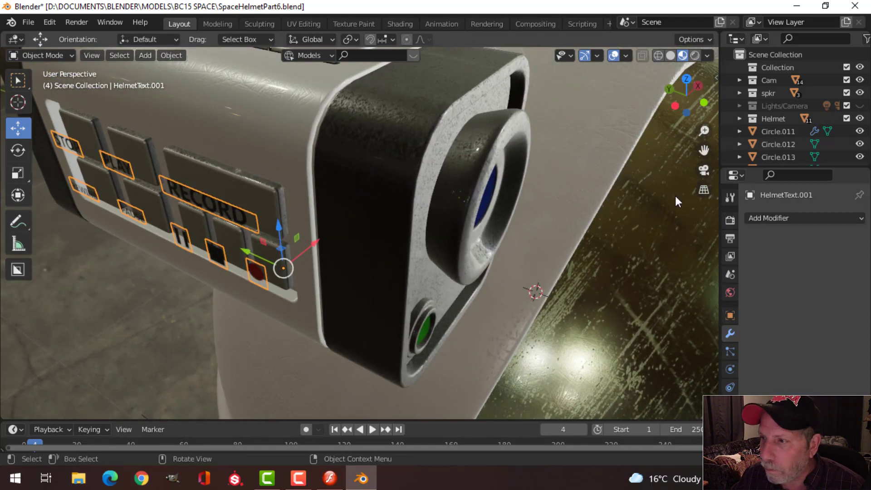
click(754, 218)
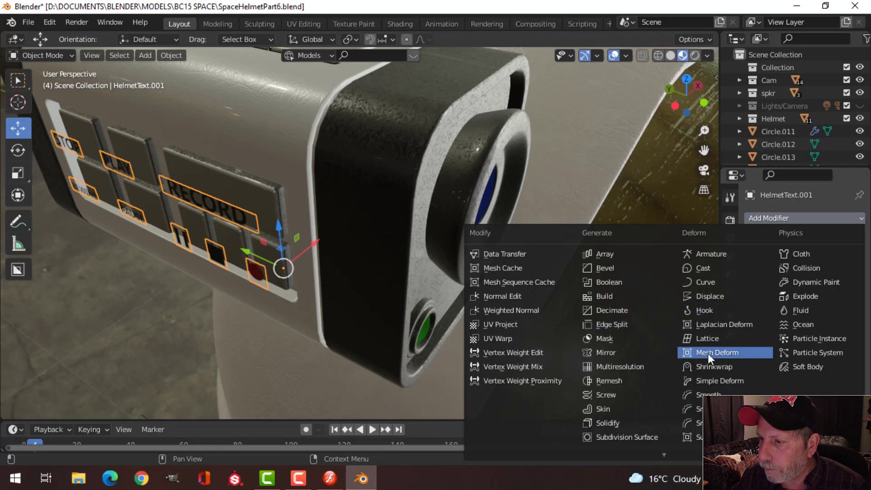
click(710, 367)
click(845, 291)
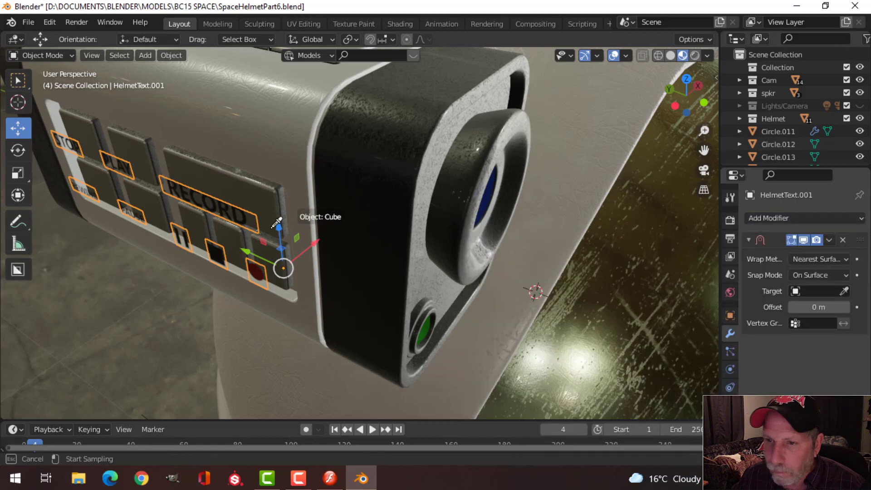
click(261, 193)
click(792, 307)
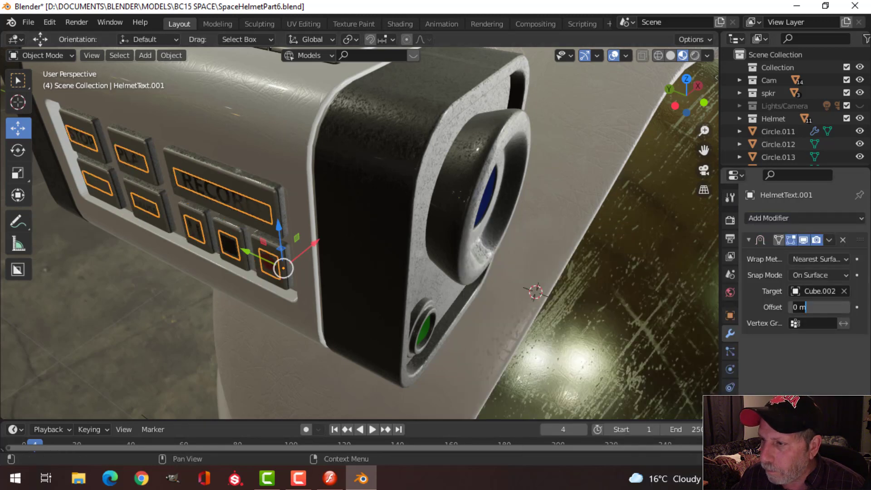
text(0.00)
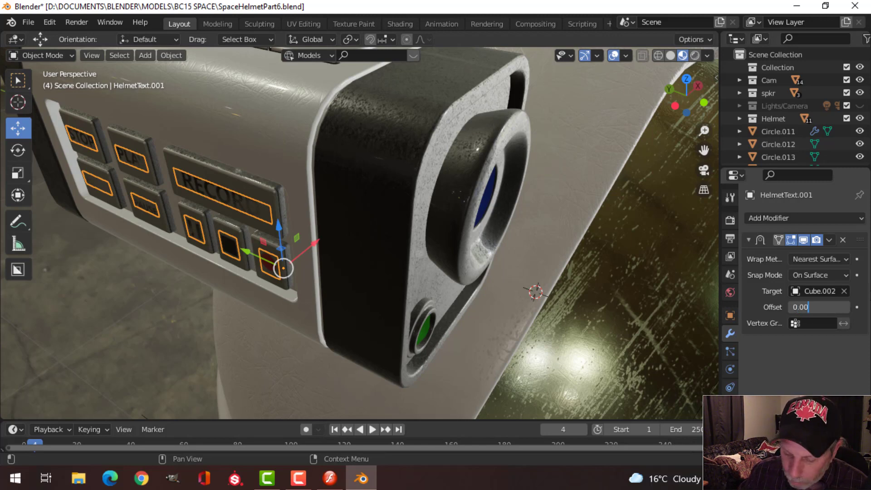
text(1)
key(Return)
Step: Inspect the shrinkwrapped labels up close and from the front of the helmet, and save the file
scroll(397, 293, up, 3)
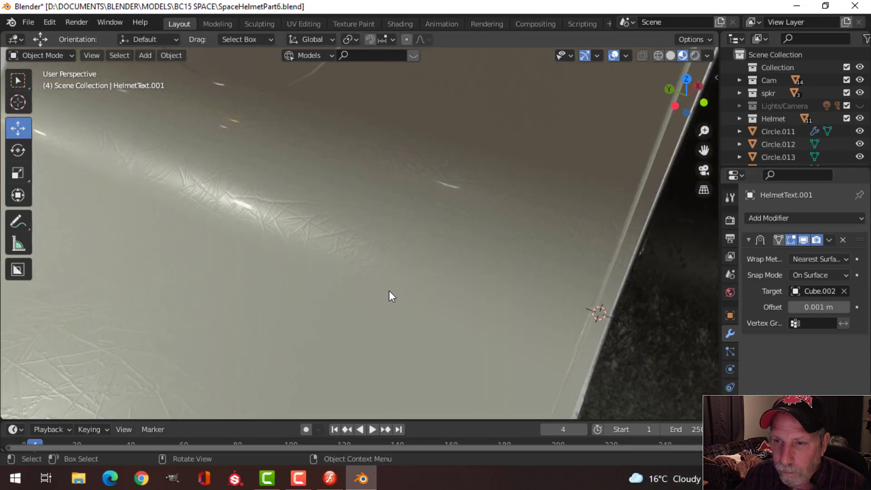
scroll(388, 291, down, 5)
mouse_move(372, 285)
middle_down()
mouse_move(396, 272)
mouse_move(365, 301)
middle_up()
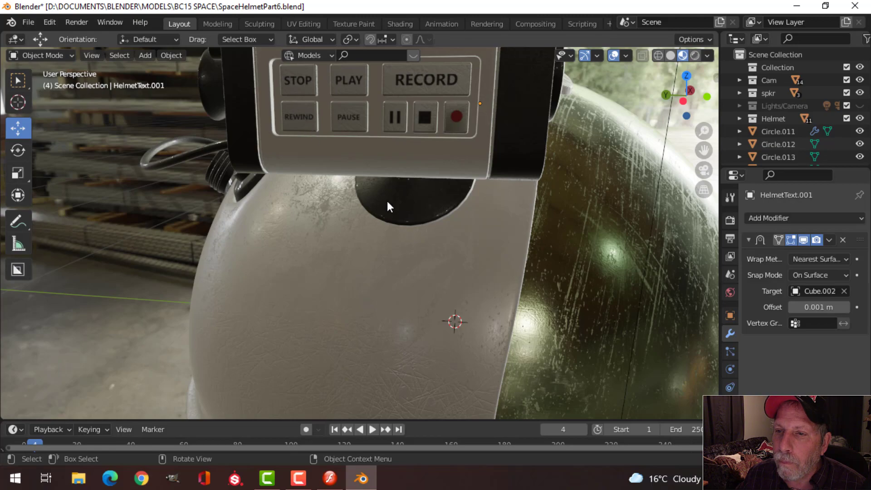
scroll(388, 203, down, 3)
middle_drag(388, 203, 443, 208)
scroll(443, 207, up, 6)
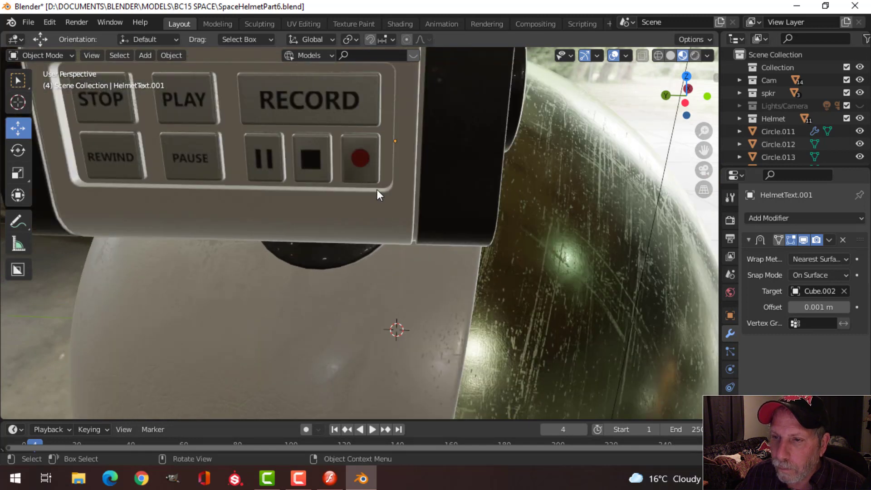
scroll(376, 190, down, 6)
middle_drag(377, 190, 337, 192)
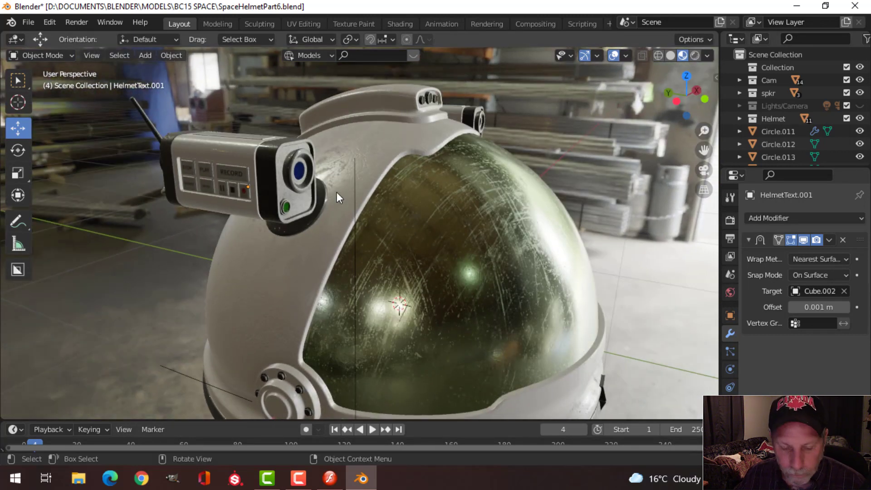
key(ctrl+s)
Step: Frame the opposite helmet camera in camera view, set a render region around its labelled side, and render the image
middle_drag(441, 213, 315, 200)
scroll(290, 187, down, 4)
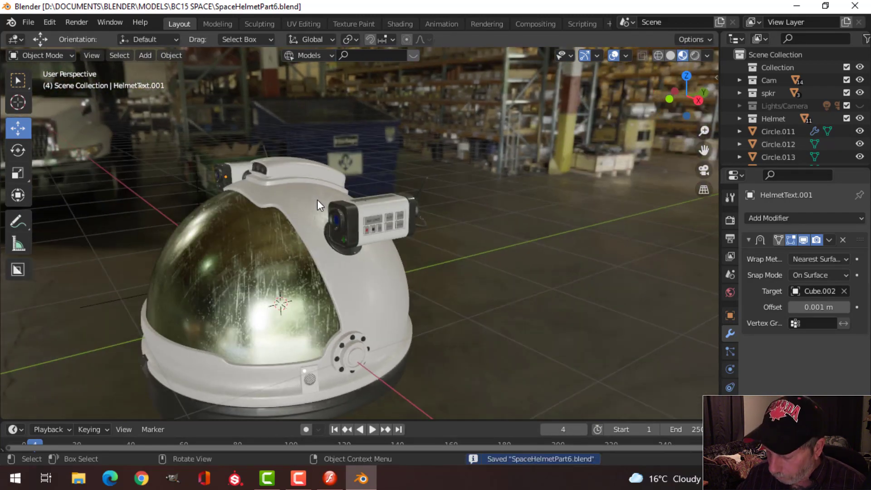
key(KP_0)
middle_drag(529, 214, 413, 259)
scroll(402, 242, up, 6)
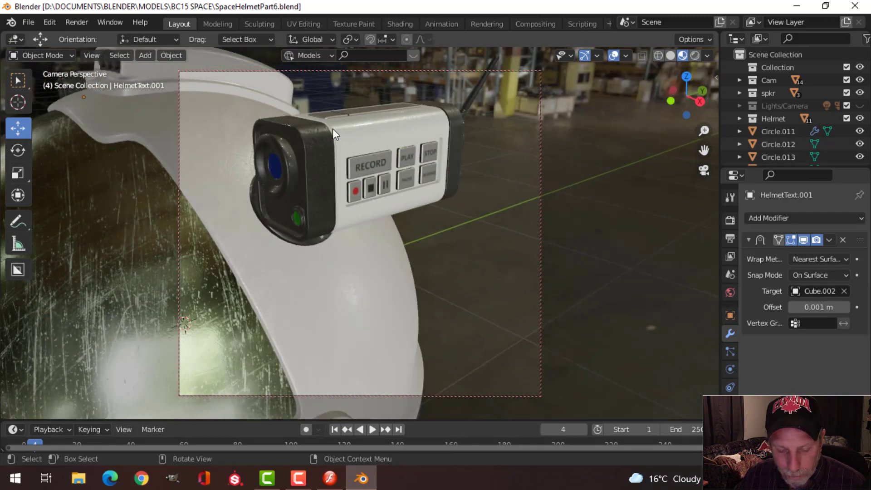
key(ctrl+b)
drag(329, 120, 465, 222)
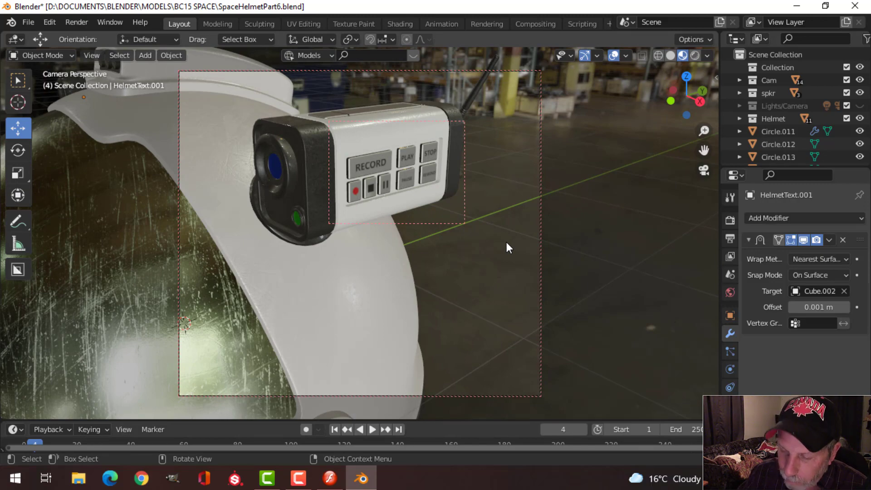
key(F12)
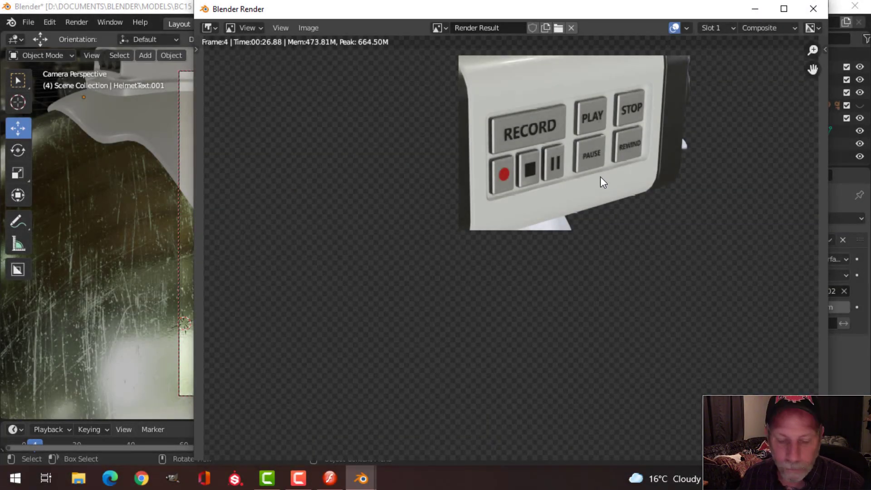
key(Escape)
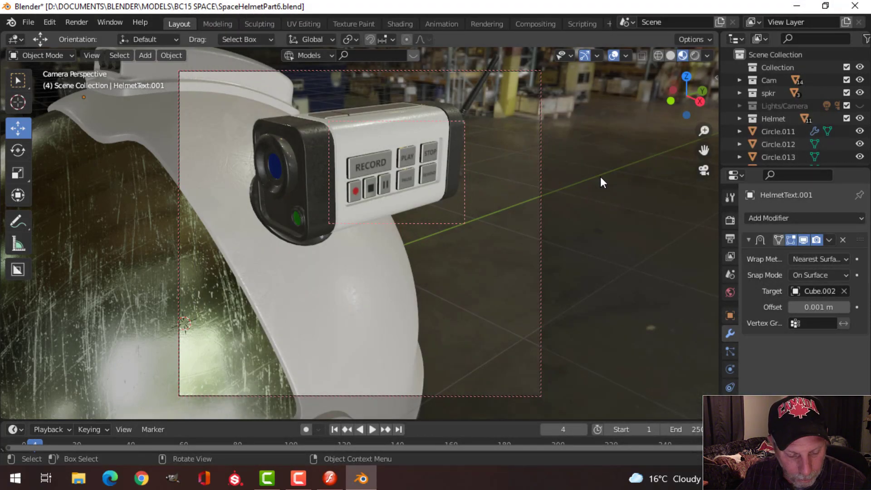
Step: Leave the camera view, save the file, and look closely at the helmet camera's blue lens and green light
key(KP_0)
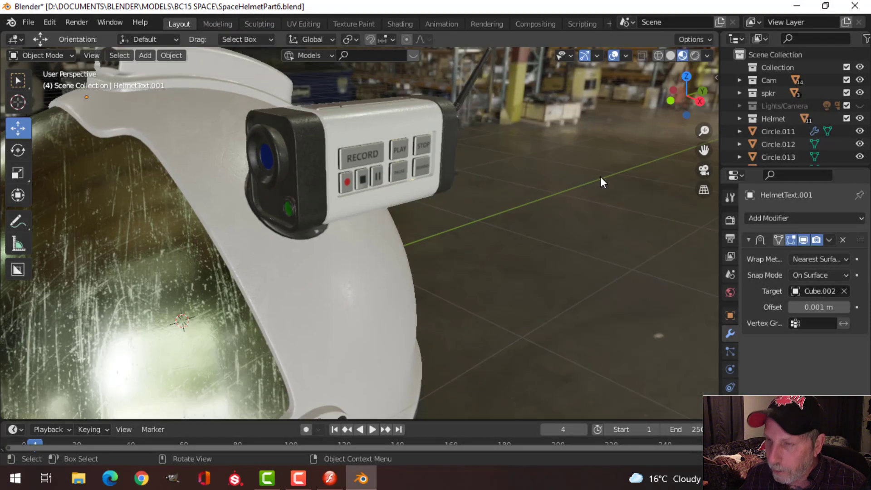
scroll(601, 176, down, 5)
middle_drag(414, 206, 437, 240)
middle_drag(437, 240, 440, 248)
key(ctrl+s)
scroll(438, 244, up, 4)
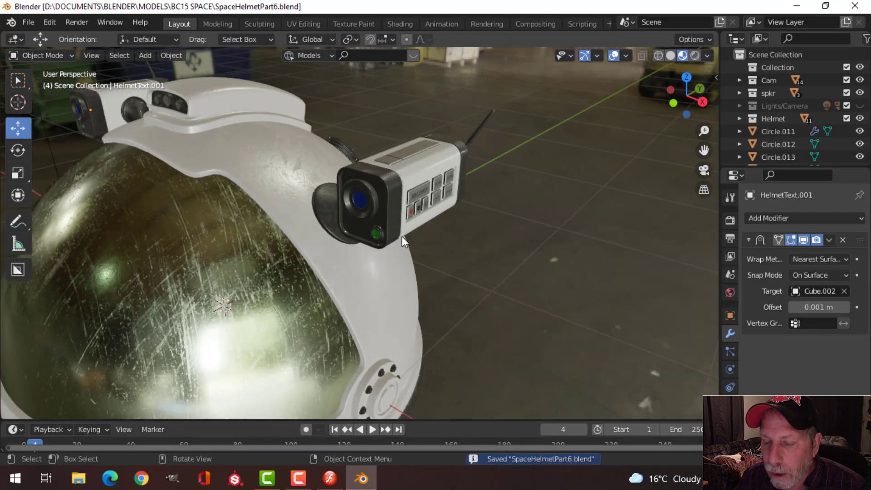
scroll(402, 236, up, 5)
middle_drag(361, 245, 365, 242)
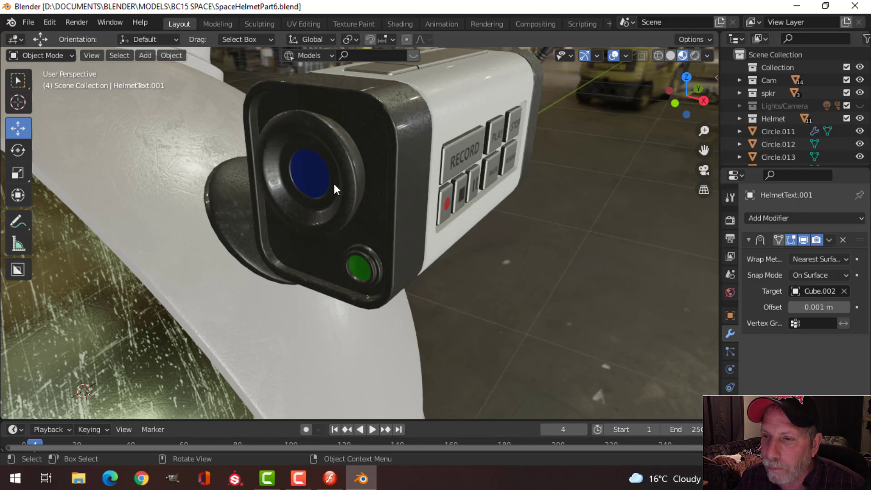
Step: Snap the 3D cursor to the centre of the inner edge loop of the ring around the camera's blue lens
key(KP_1)
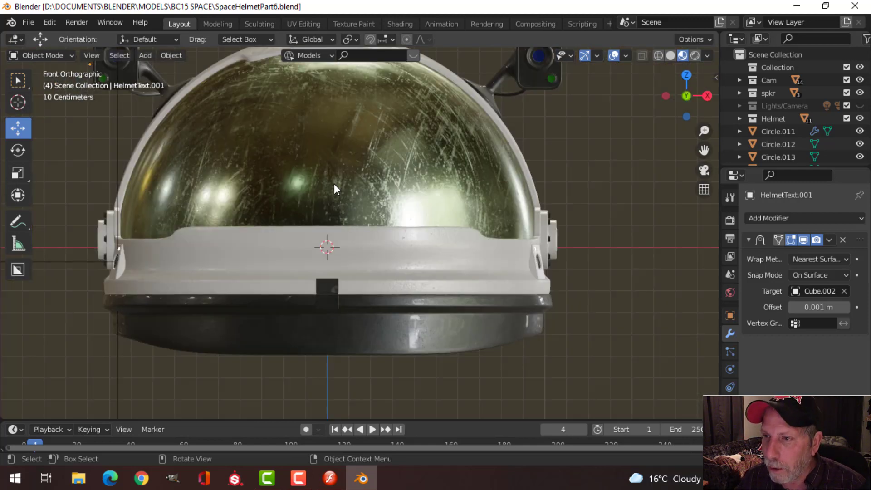
scroll(462, 156, up, 3)
scroll(374, 222, up, 7)
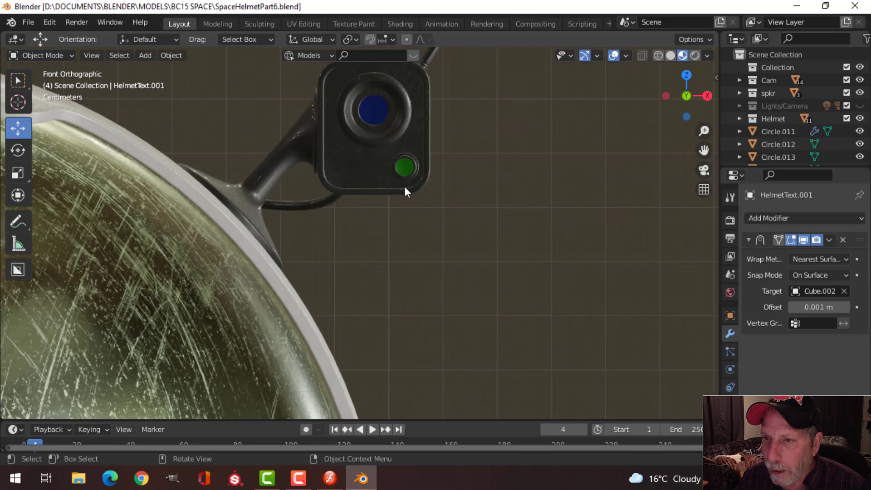
scroll(374, 201, up, 5)
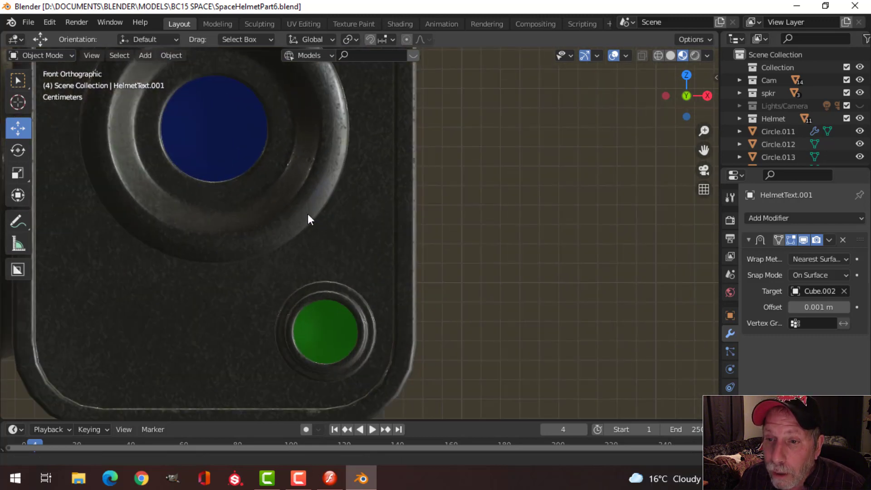
click(356, 150)
key(Tab)
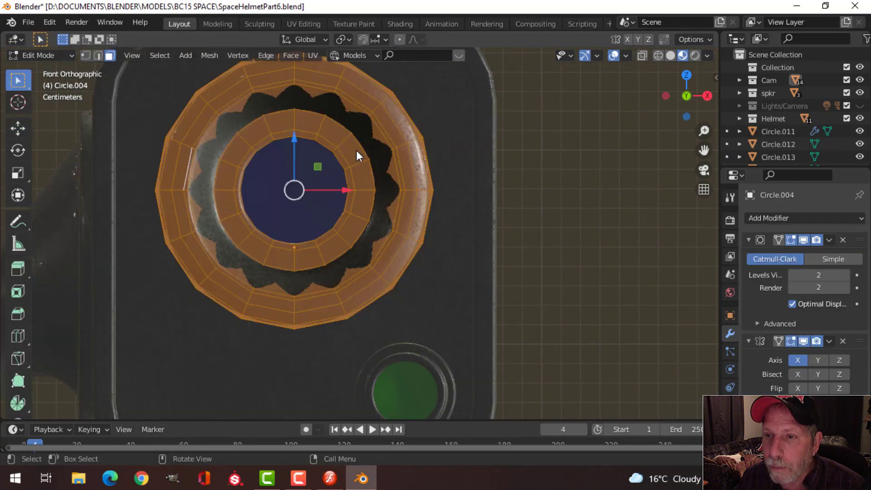
key(alt+a)
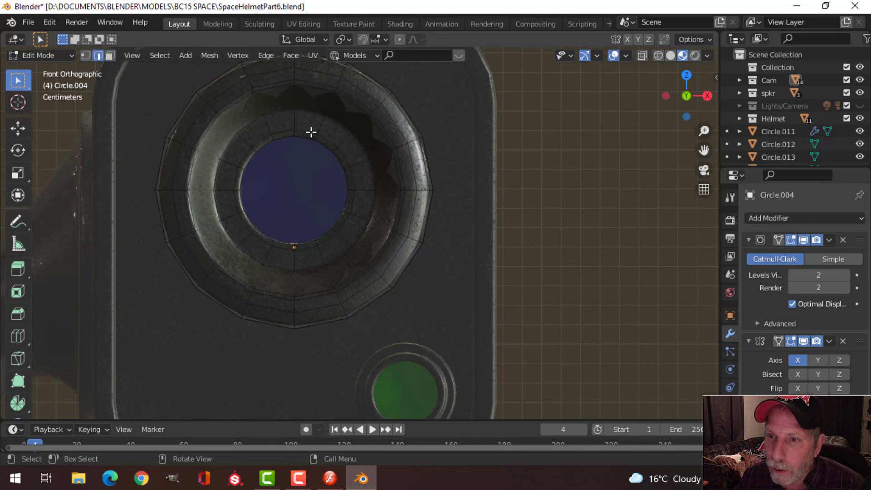
alt+click(311, 132)
key(shift+s)
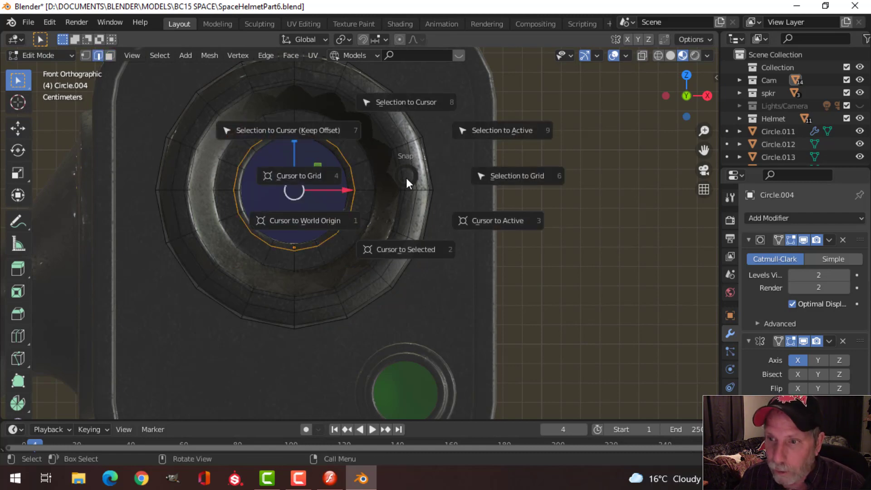
click(407, 253)
key(Tab)
scroll(439, 203, down, 1)
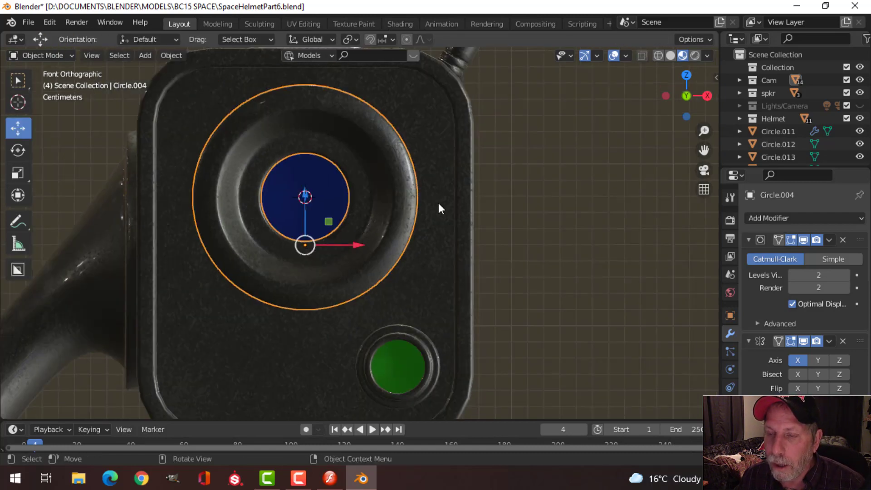
Step: Add a mesh circle with 40 vertices at the 3D cursor in the centre of the lens
key(alt+a)
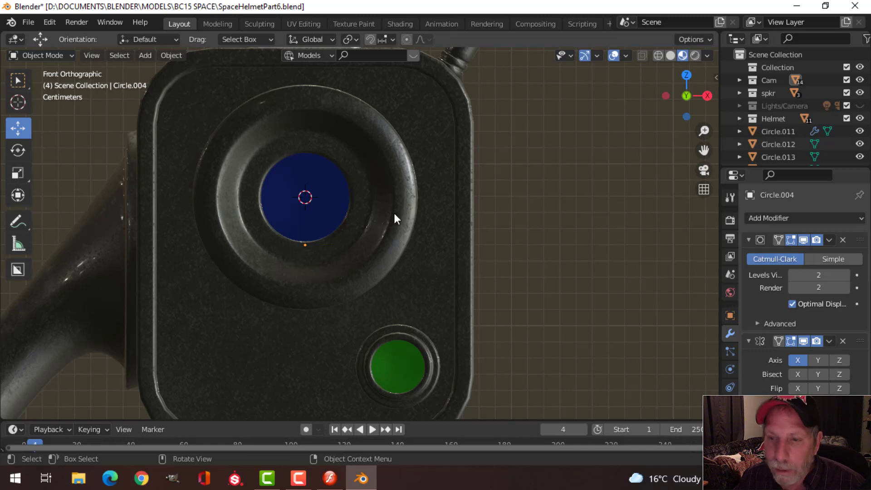
key(shift+a)
mouse_move(332, 75)
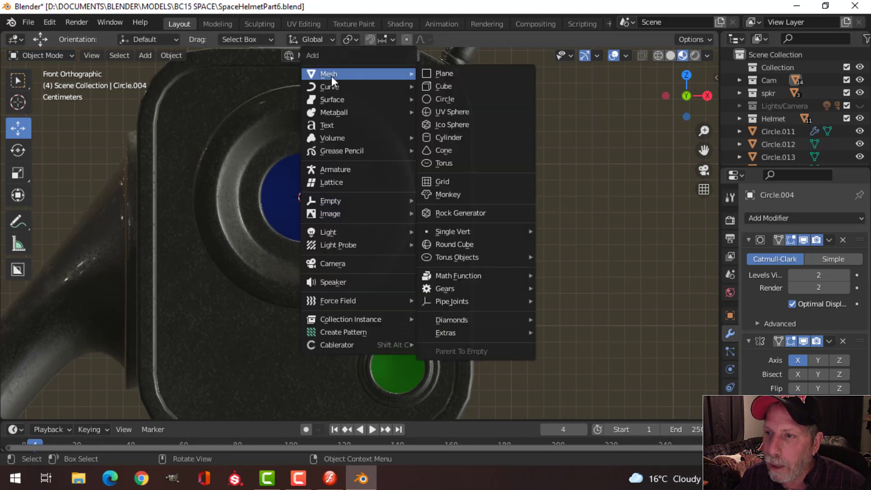
click(452, 100)
click(172, 269)
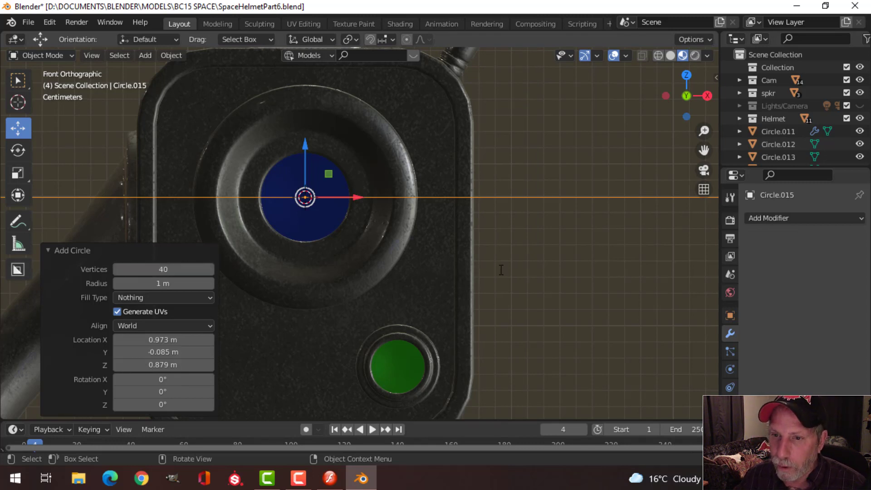
Step: Scale the new circle's vertices down by about 0.040 and again by about 0.842, close to the lens width
key(Tab)
key(s)
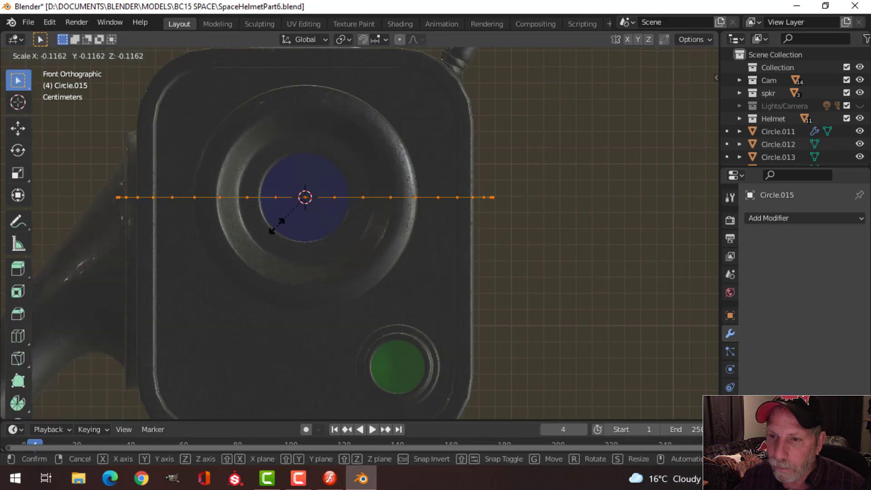
click(309, 211)
scroll(342, 210, up, 1)
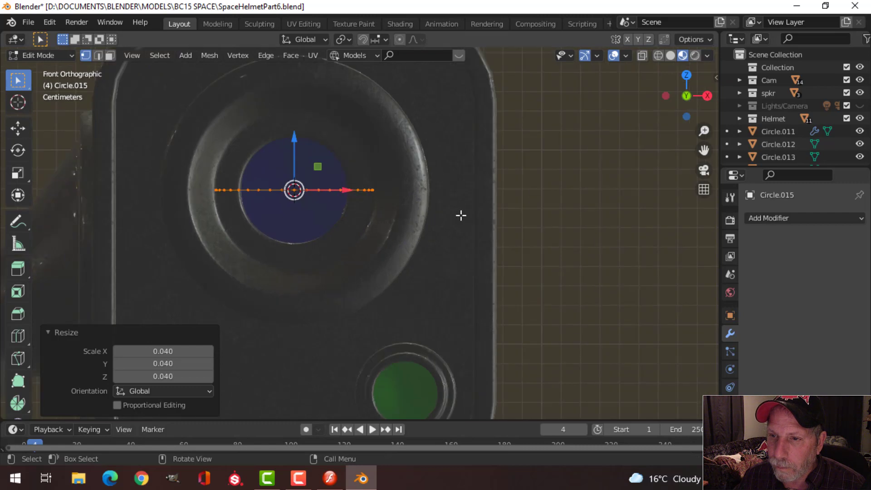
key(s)
click(429, 218)
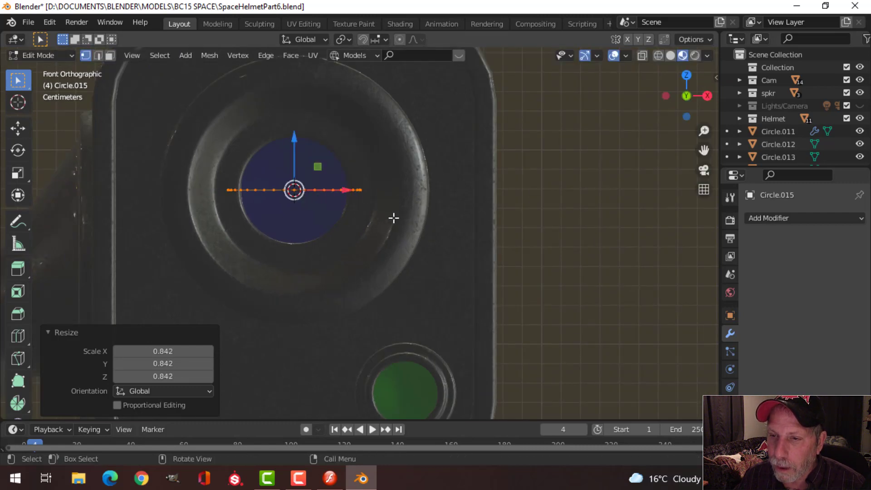
Step: Rotate the circle 90° about the X axis and shrink it to sit just outside the blue lens
text(rx)
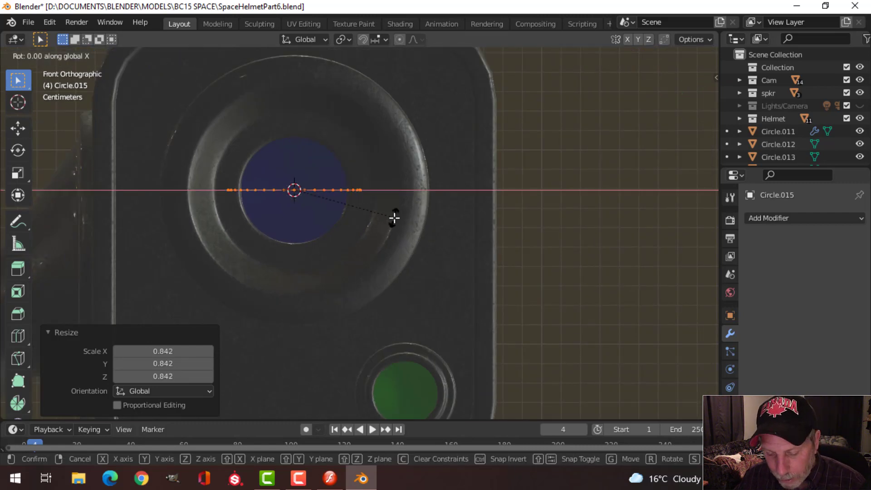
text(90)
key(Return)
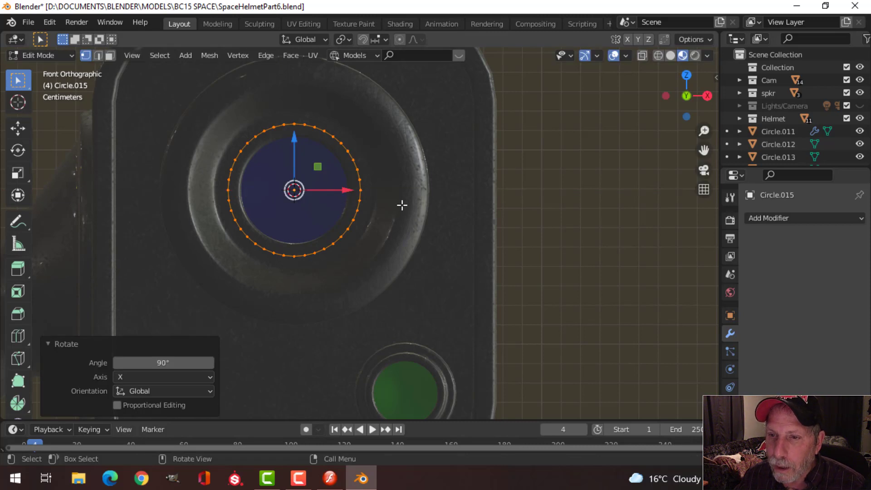
key(s)
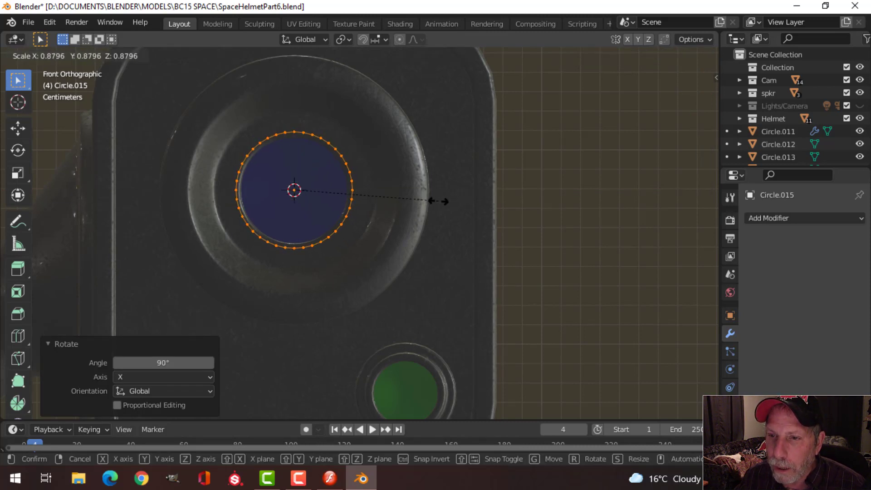
click(407, 195)
Step: Extrude the circle in place and scale the new edge outward by about 1.21 to form a flat ring
scroll(312, 155, up, 3)
key(e)
right_click(380, 194)
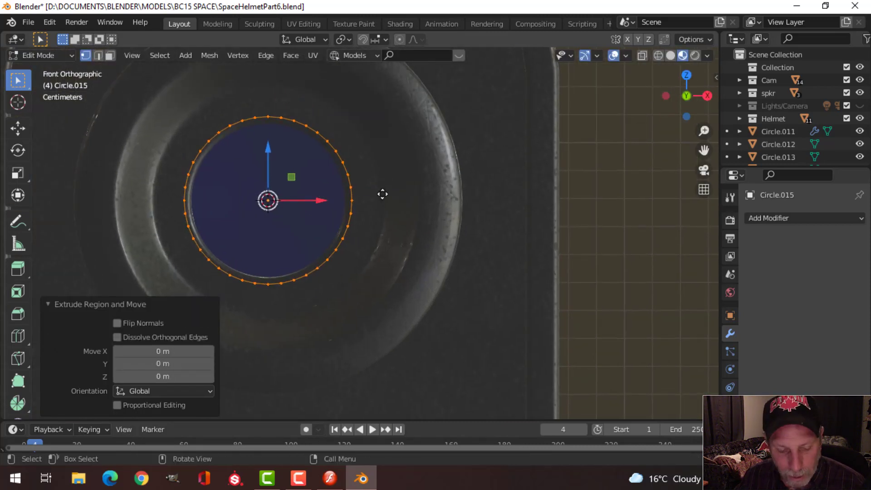
key(s)
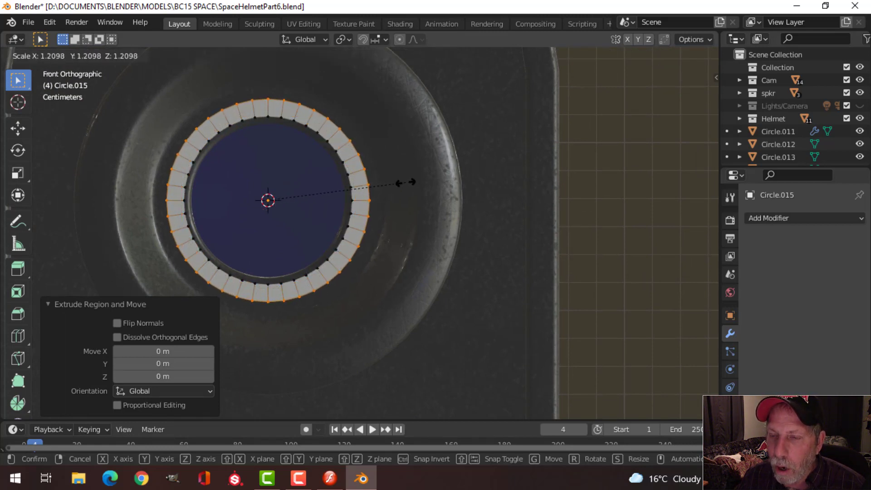
click(406, 182)
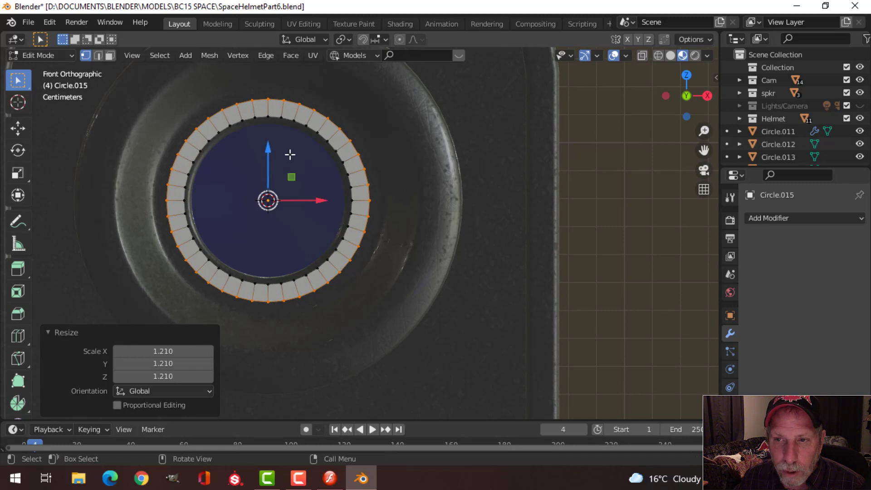
Step: Delete every other face of the ring using Checker Deselect with 1 deselected and 1 selected
key(alt+a)
shift+middle_drag(309, 159, 325, 188)
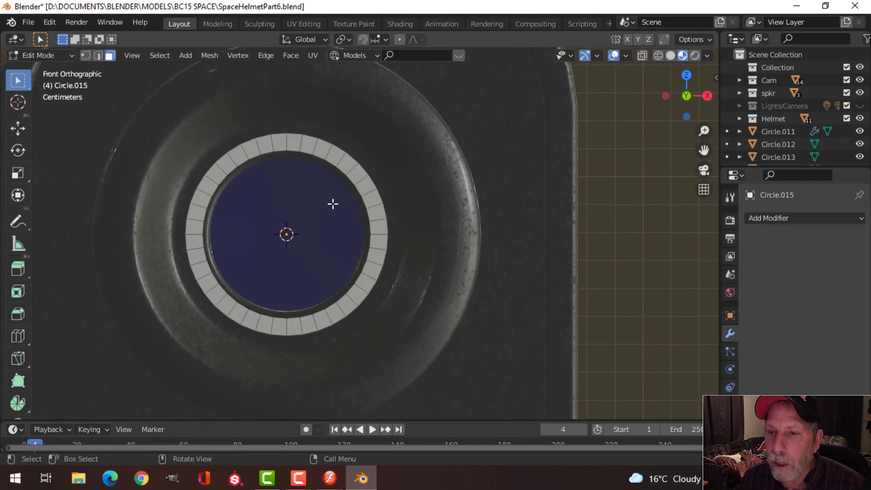
key(a)
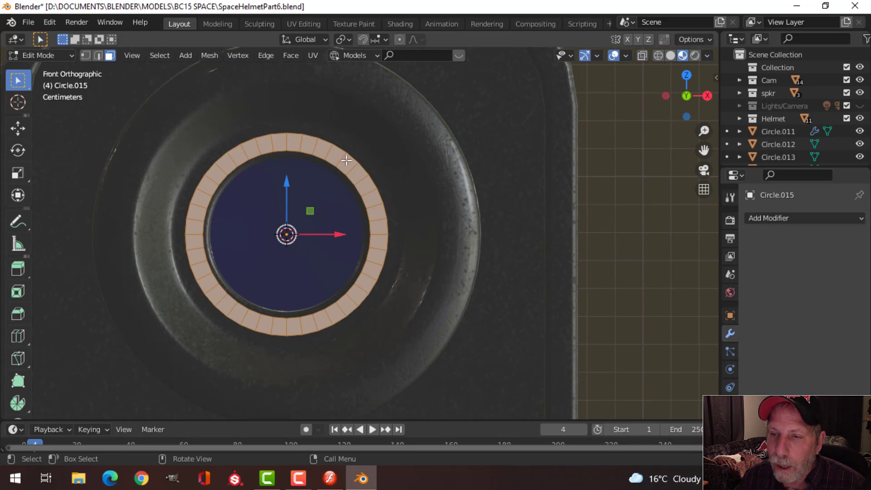
click(160, 55)
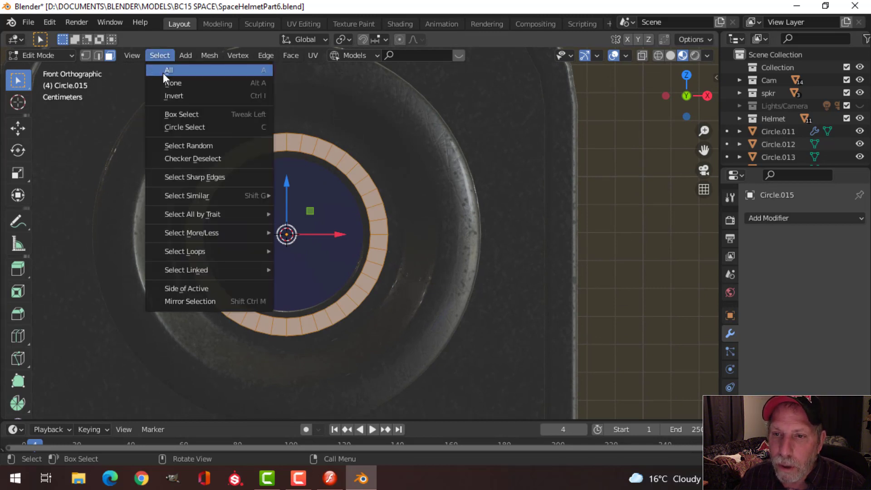
click(196, 157)
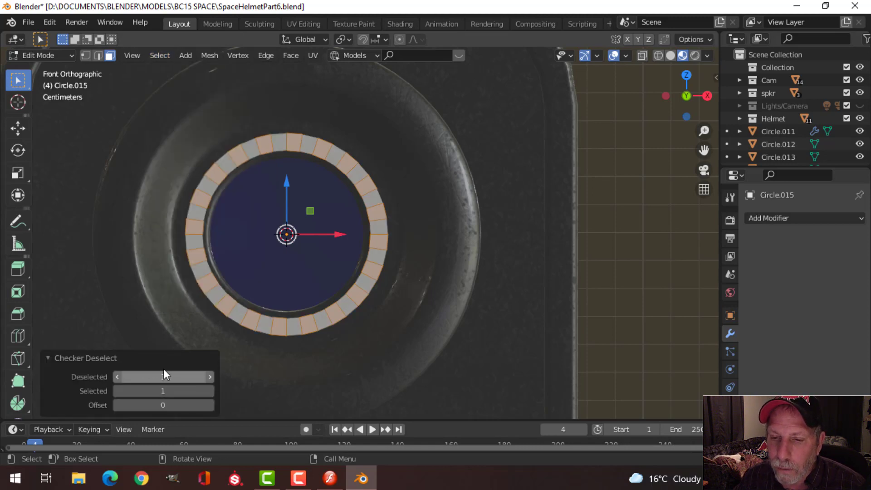
key(x)
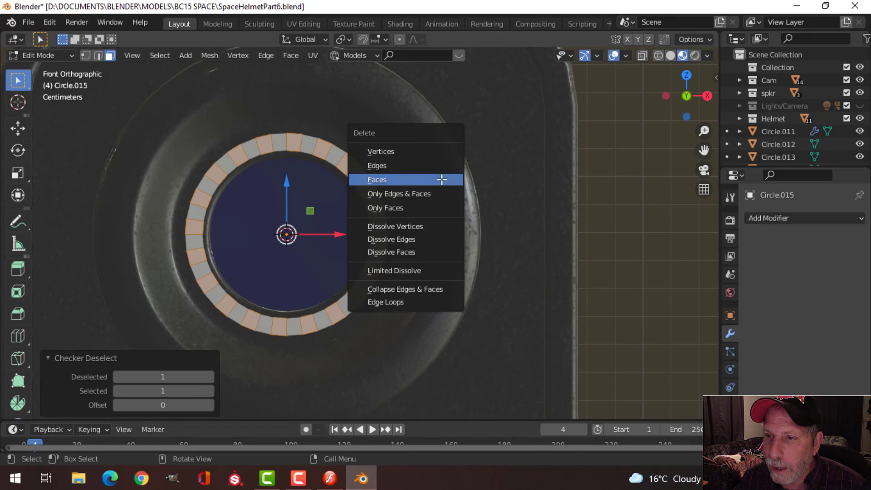
click(443, 179)
Step: Scale all remaining faces by about 0.528 around their Individual Origins and return to Object Mode
key(a)
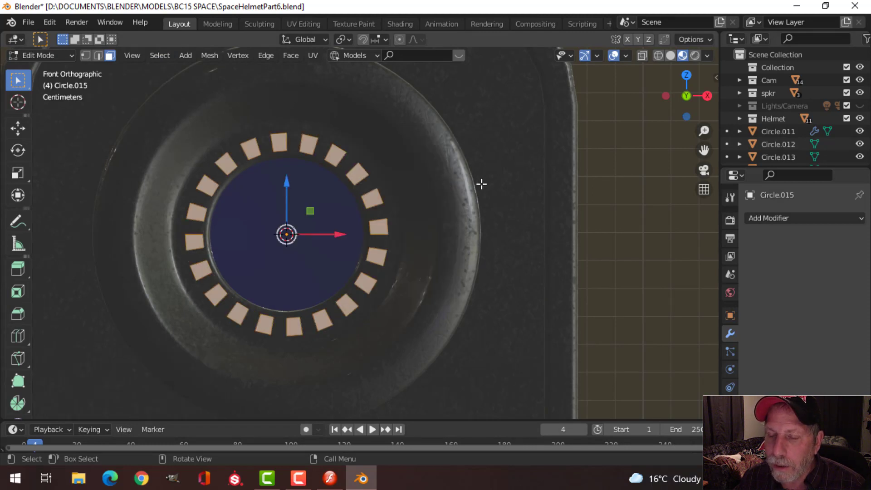
click(347, 39)
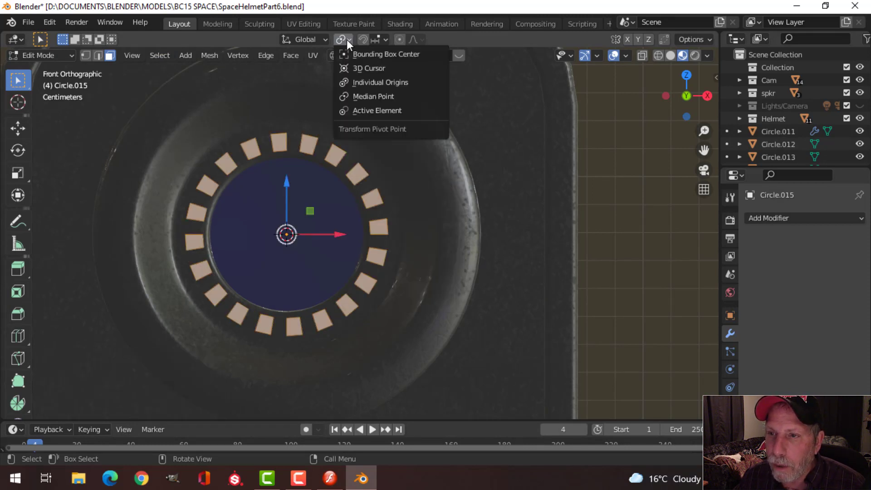
click(363, 82)
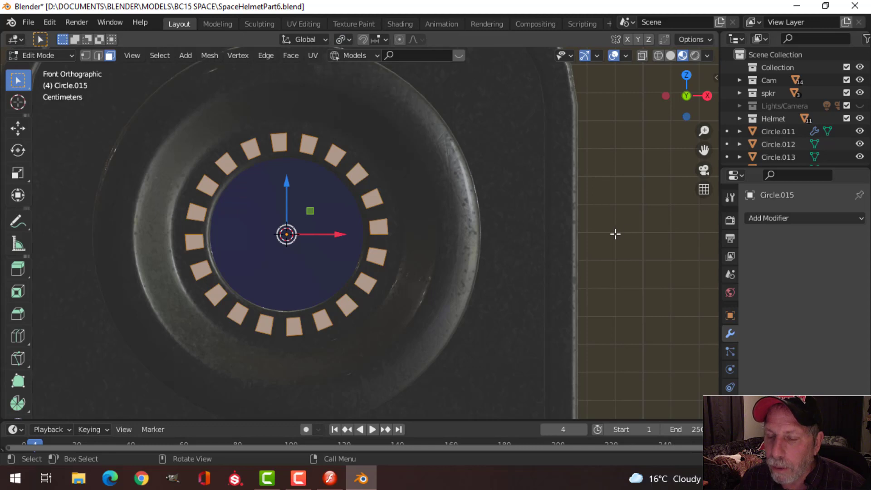
key(s)
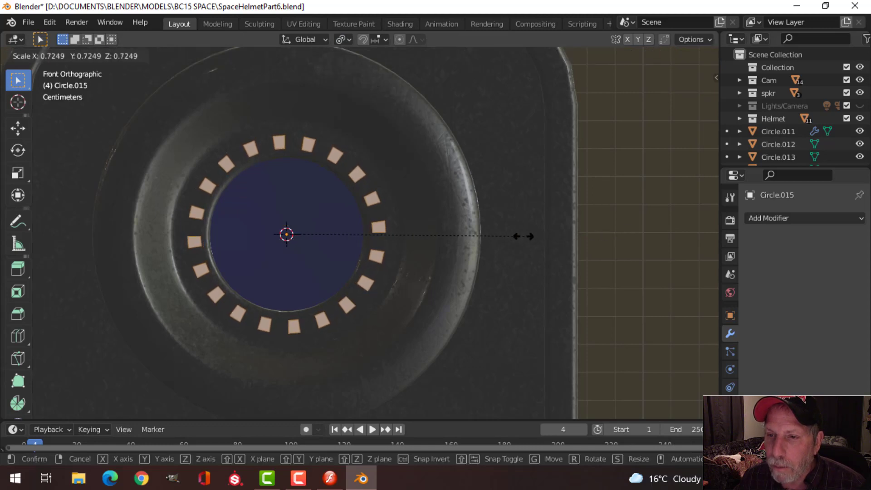
click(460, 236)
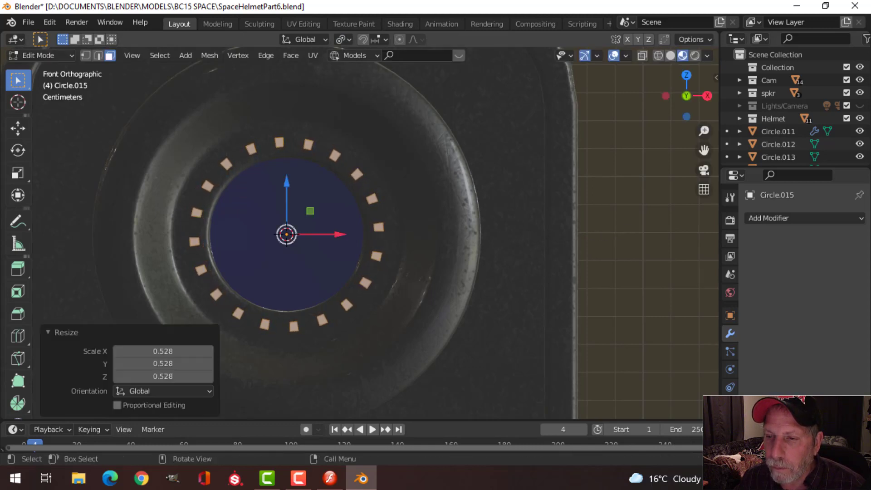
key(Tab)
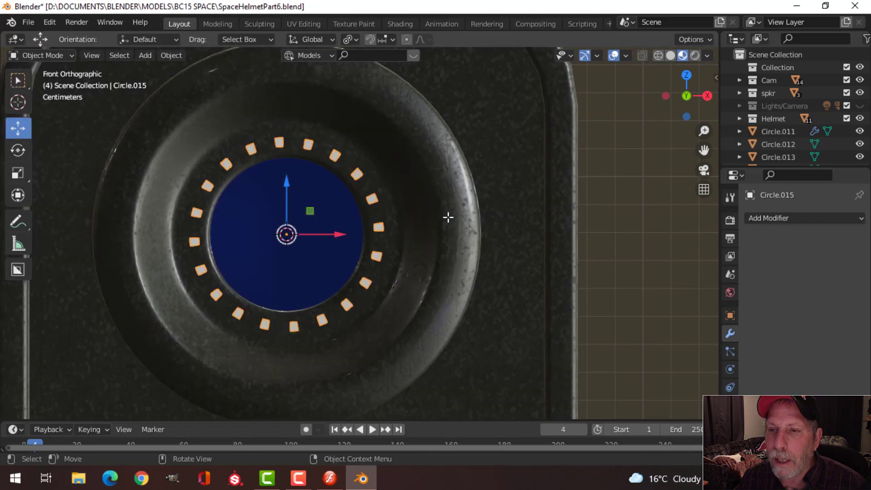
Step: Select the ring of small markings around the blue lens and move it about -0.0008 m along Y
scroll(448, 217, down, 5)
middle_drag(444, 217, 405, 222)
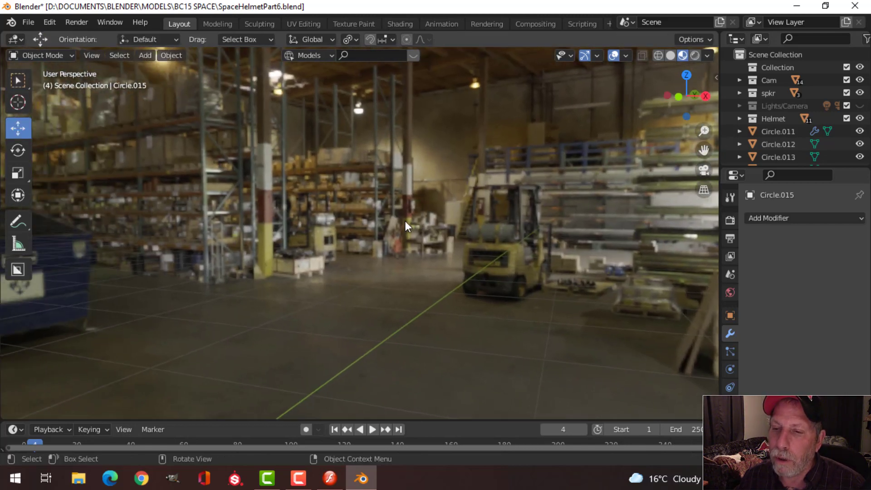
key(a)
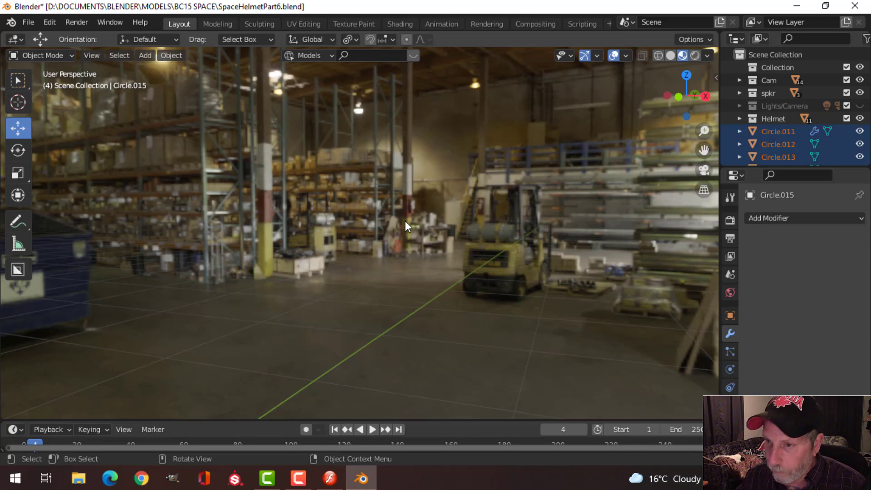
key(KP_Decimal)
scroll(442, 308, up, 8)
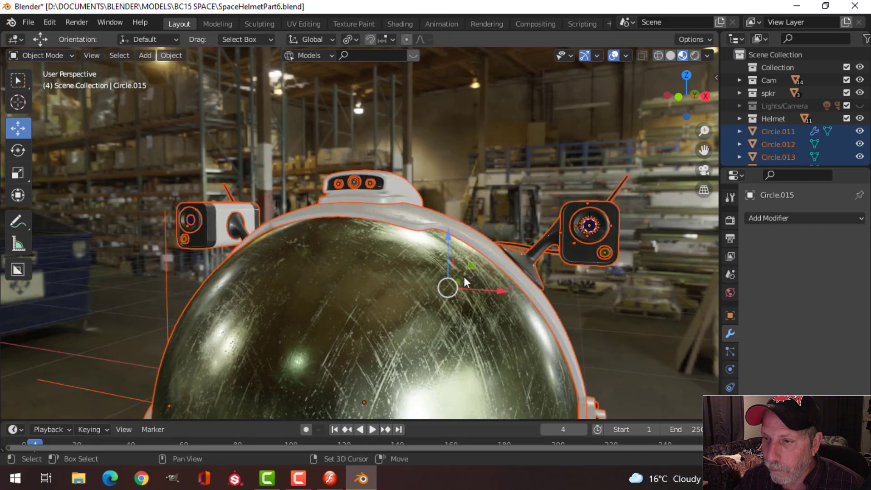
key(alt+a)
scroll(368, 236, up, 5)
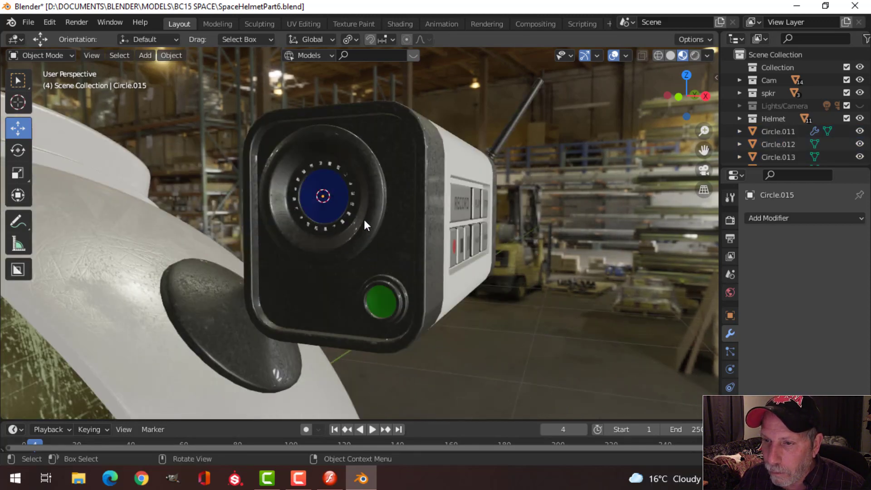
click(352, 203)
scroll(343, 178, up, 2)
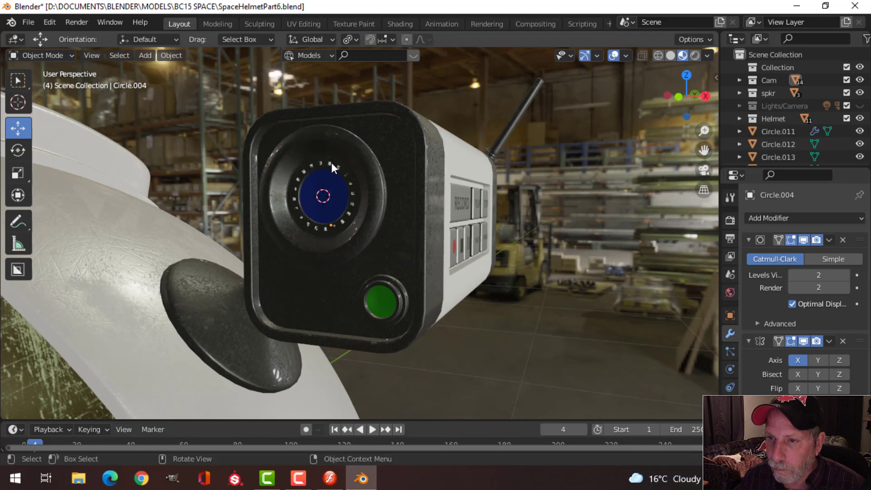
click(333, 162)
key(KP_Decimal)
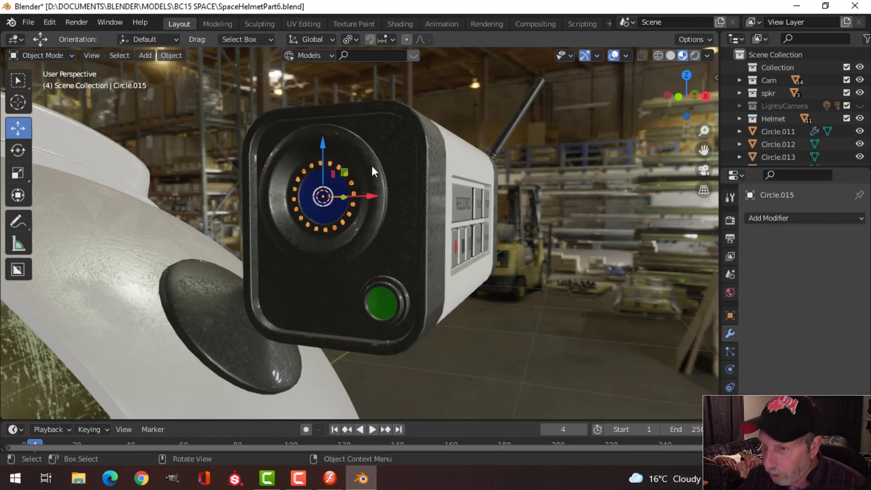
middle_drag(372, 166, 343, 189)
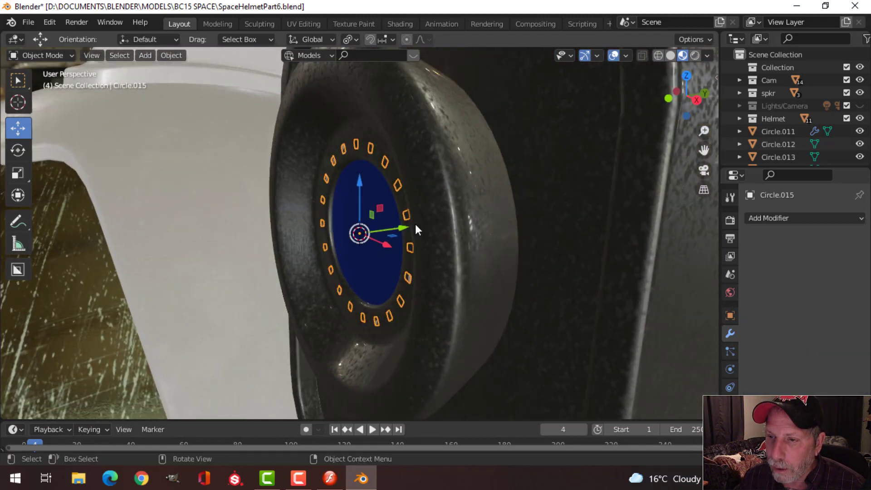
drag(399, 225, 394, 226)
middle_drag(394, 226, 431, 223)
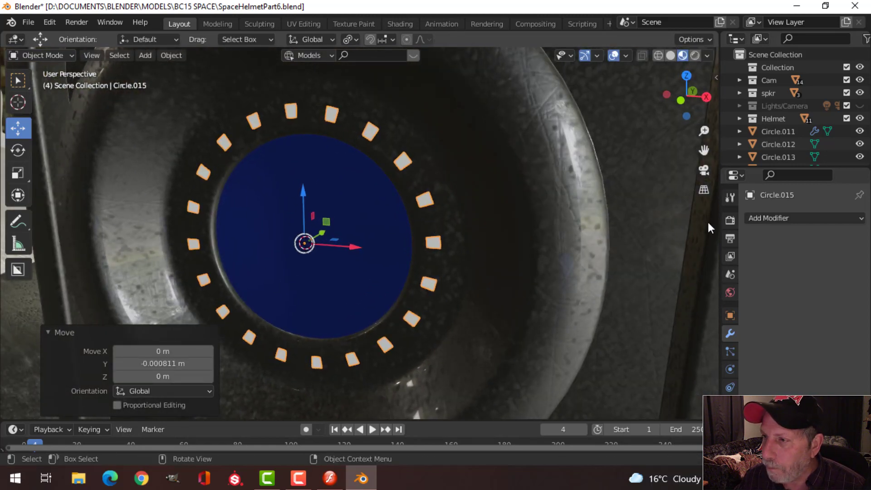
Step: Add a Shrinkwrap modifier to the marking ring, targeting the surrounding lens housing, with an offset of 0.001 m
click(783, 219)
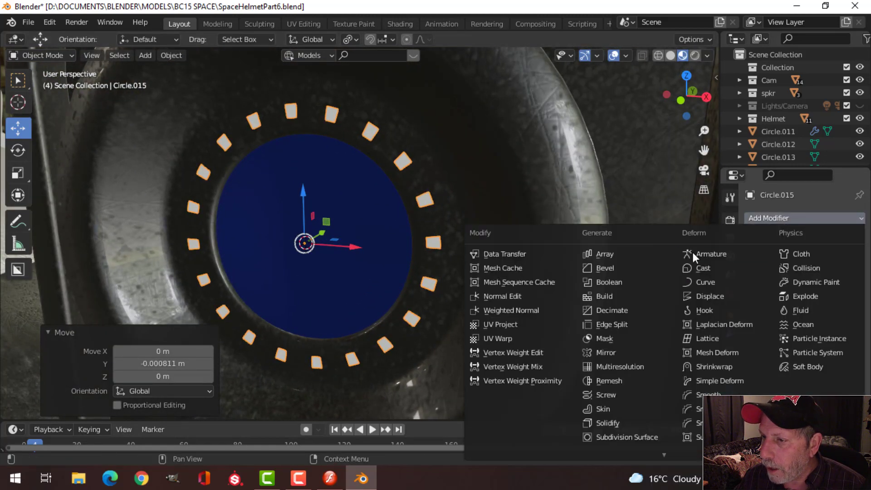
click(714, 366)
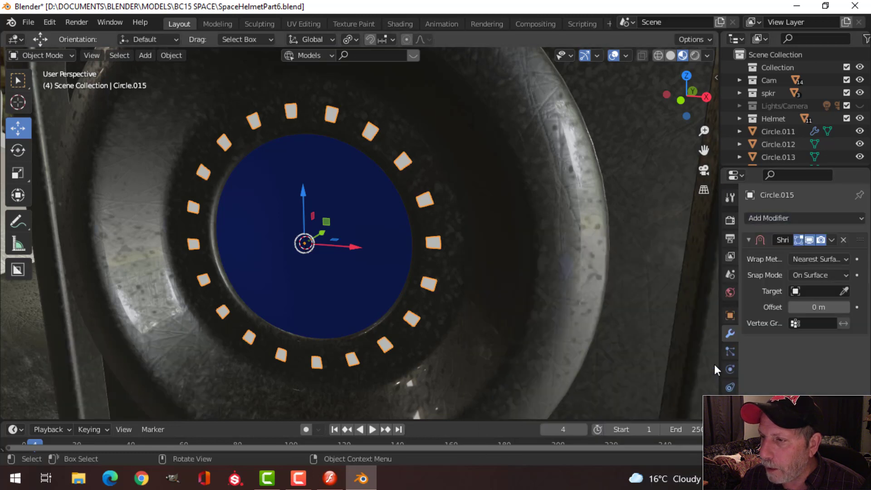
click(844, 291)
click(396, 128)
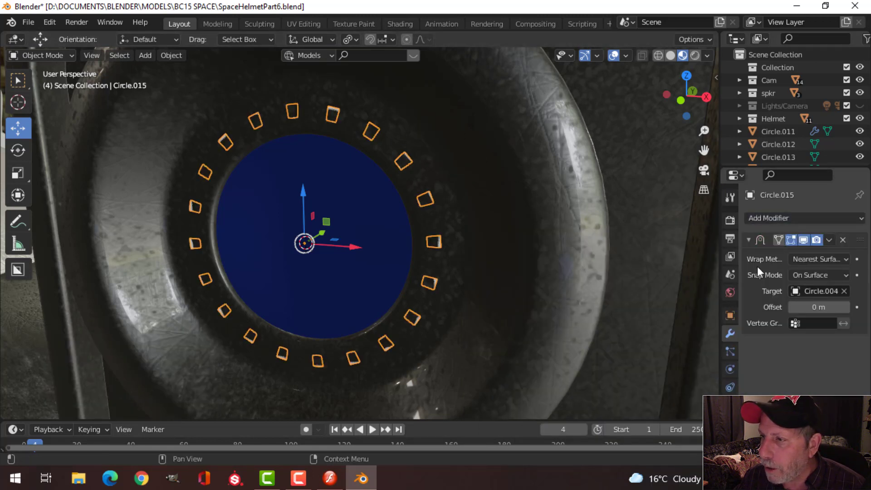
click(836, 308)
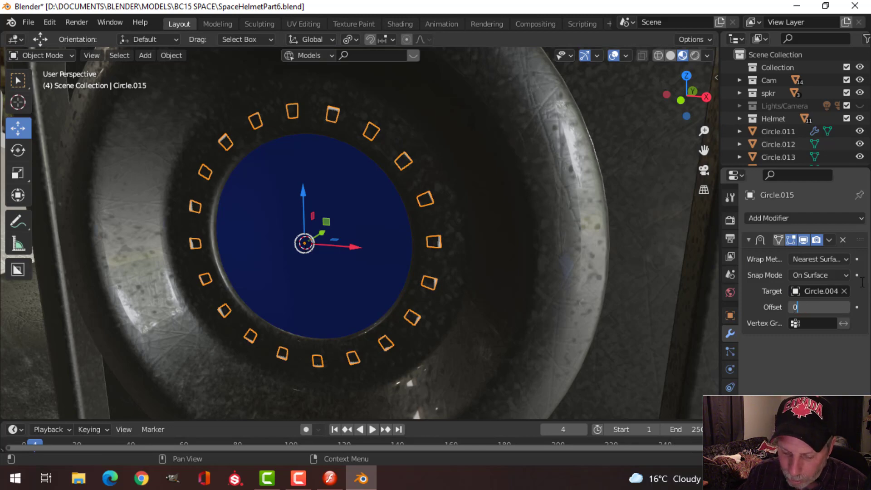
key(Return)
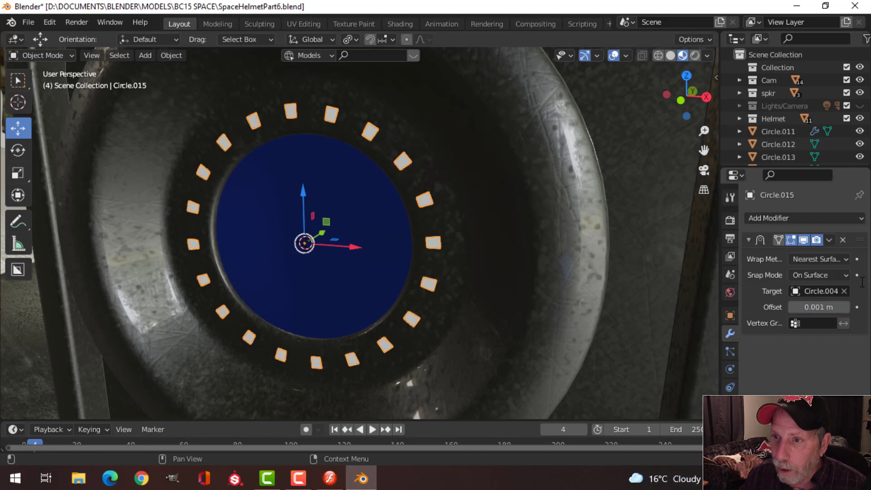
Step: Reduce the marking ring's Shrinkwrap offset to 0.0001 m
click(475, 219)
scroll(475, 219, up, 5)
middle_drag(473, 219, 435, 249)
scroll(323, 145, up, 3)
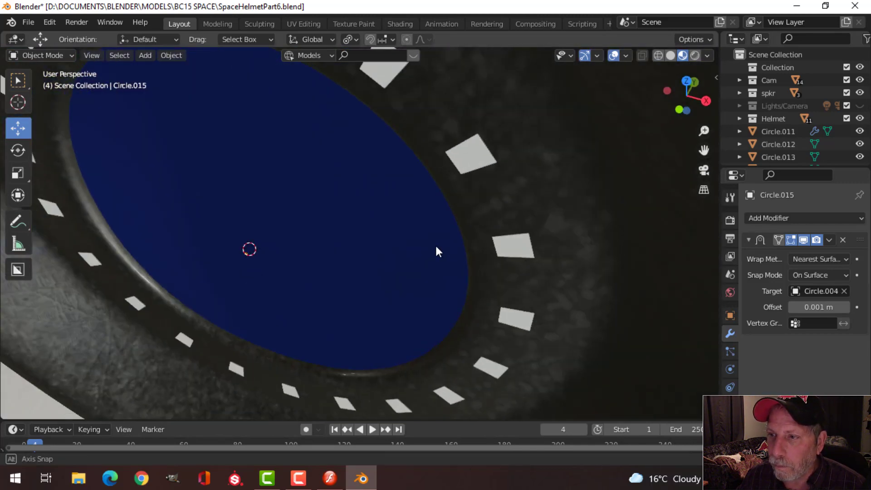
click(825, 307)
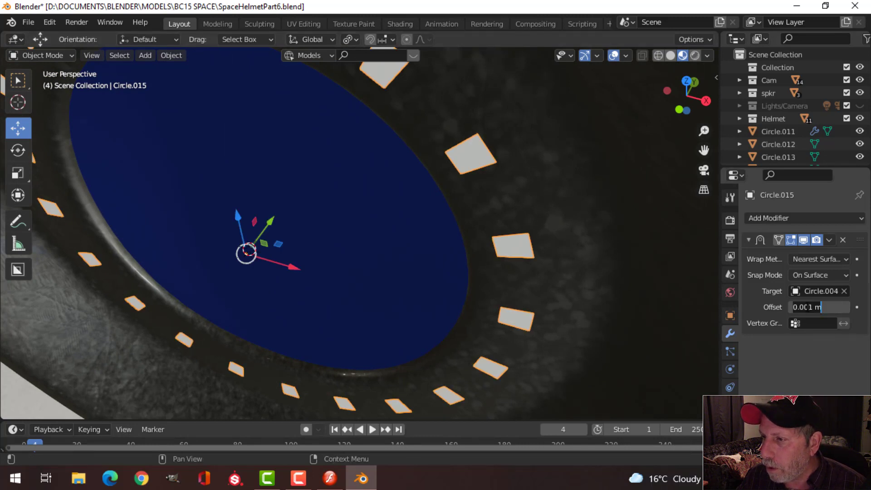
key(Return)
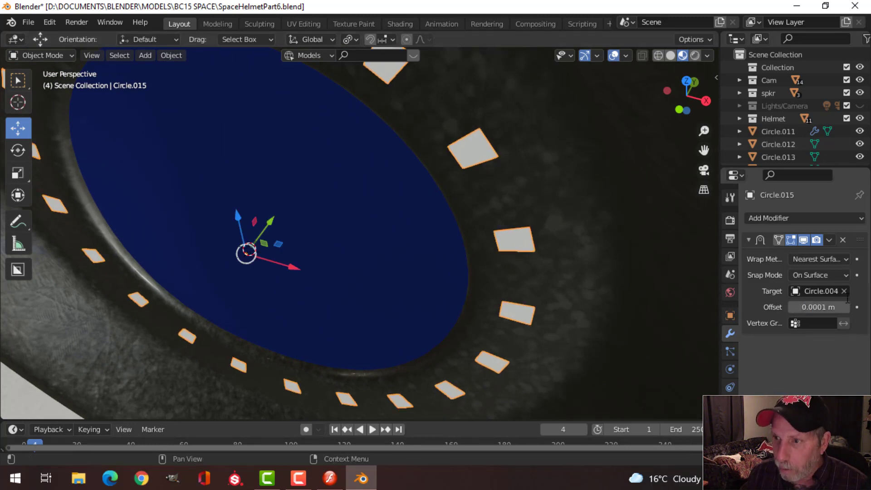
Step: Select the button labels on this camera's side and set their Shrinkwrap offset to 0.0001 m
scroll(463, 282, down, 5)
middle_drag(464, 282, 485, 256)
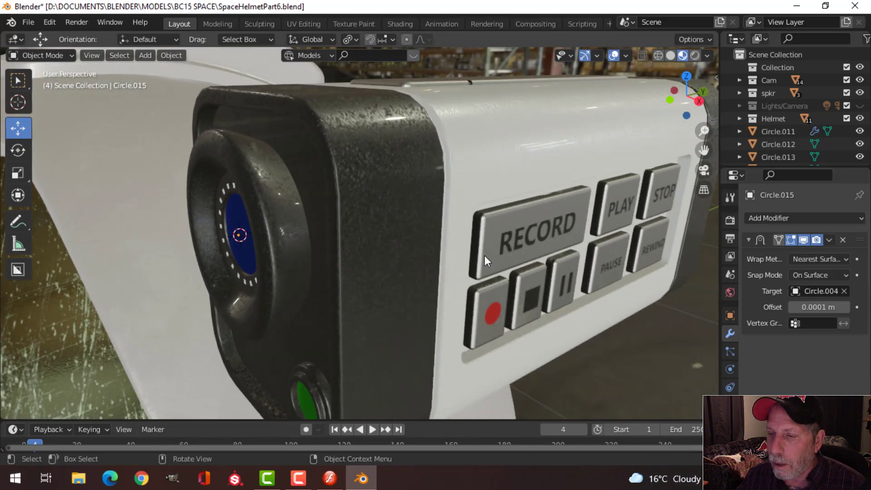
scroll(562, 249, up, 5)
middle_drag(563, 249, 440, 266)
click(484, 264)
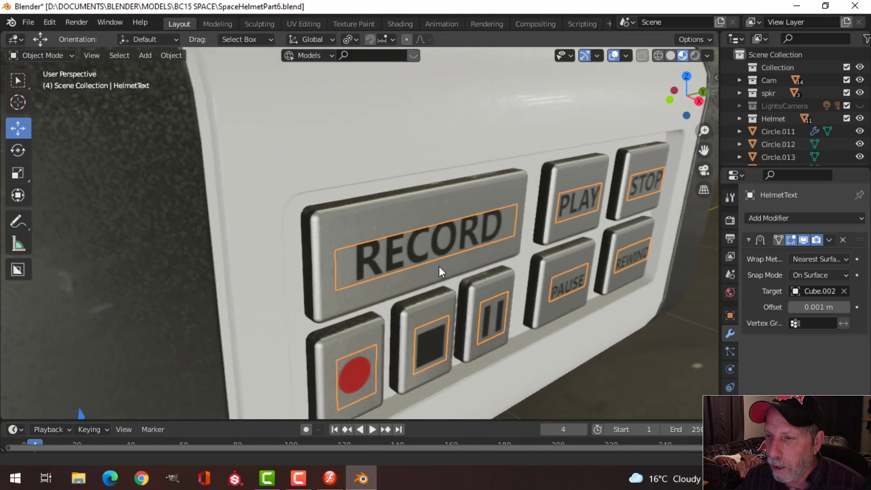
scroll(440, 266, up, 2)
click(800, 306)
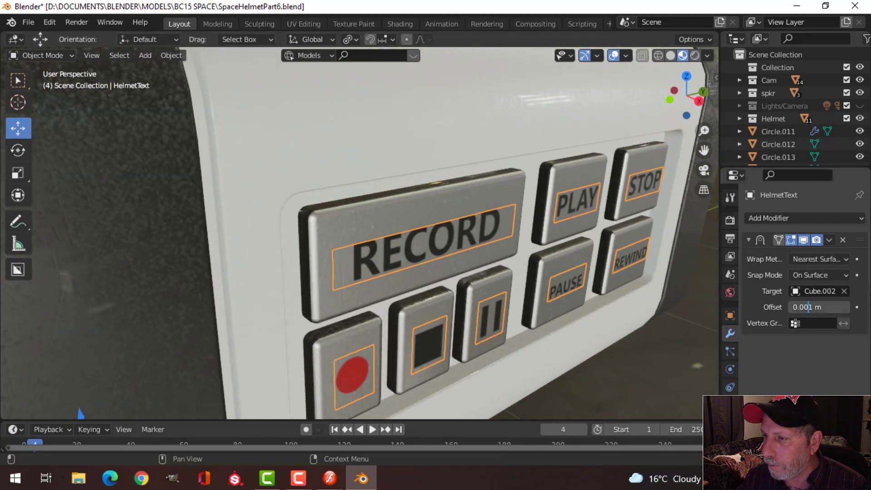
key(Return)
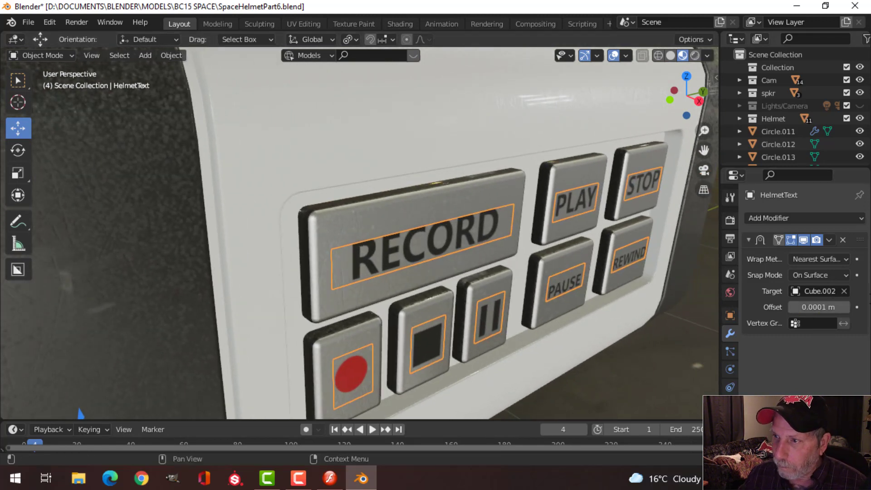
Step: Select the button labels on the opposite camera and set their Shrinkwrap offset to 0.0001 m
scroll(581, 217, down, 2)
middle_drag(581, 217, 587, 257)
scroll(546, 233, up, 3)
middle_drag(545, 233, 377, 252)
scroll(583, 258, down, 2)
scroll(582, 257, up, 2)
scroll(457, 239, down, 2)
scroll(401, 260, down, 3)
scroll(404, 254, down, 2)
scroll(337, 263, up, 3)
scroll(419, 252, up, 3)
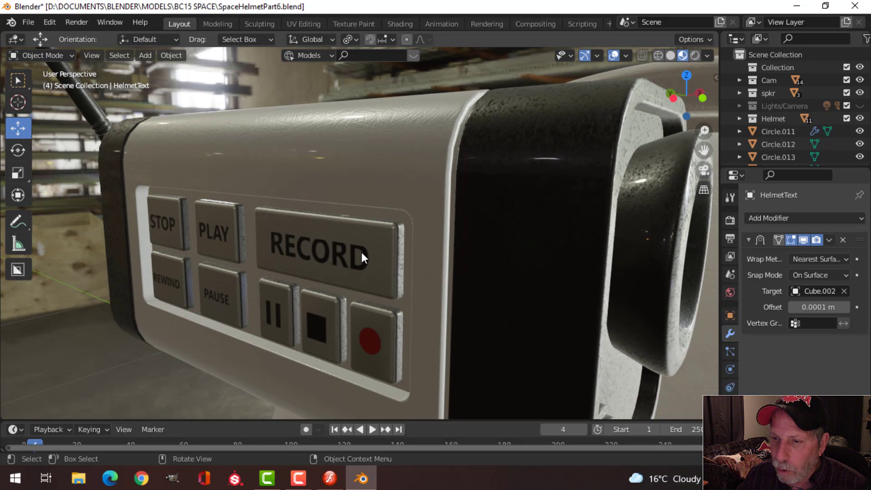
click(361, 253)
click(813, 307)
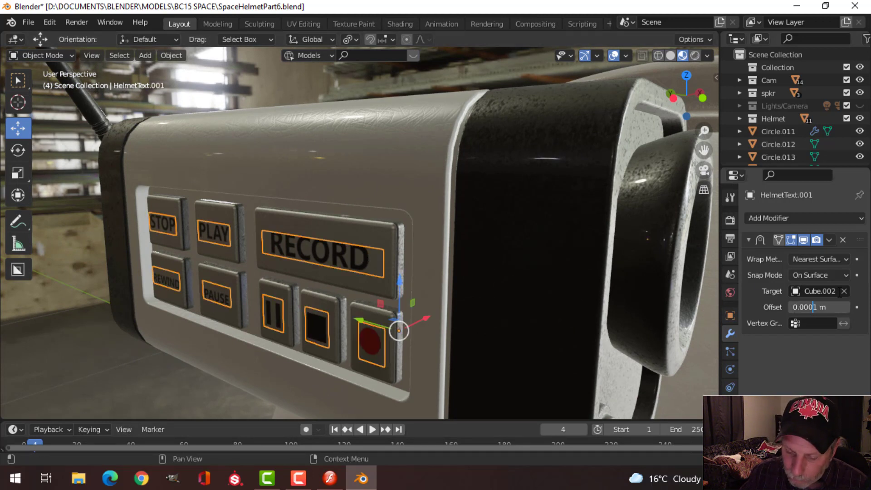
key(Return)
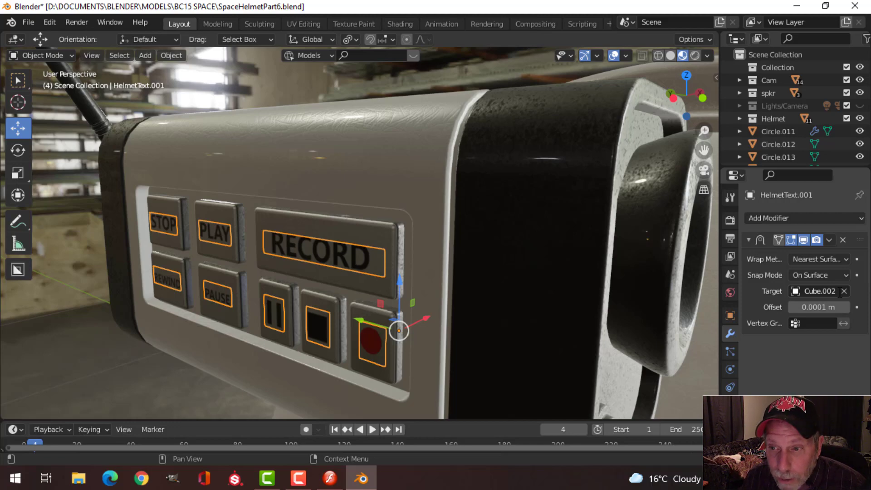
Step: Select the ring of markings around the lens and give it a new material named LensMarkers
scroll(437, 252, down, 6)
middle_drag(437, 251, 410, 263)
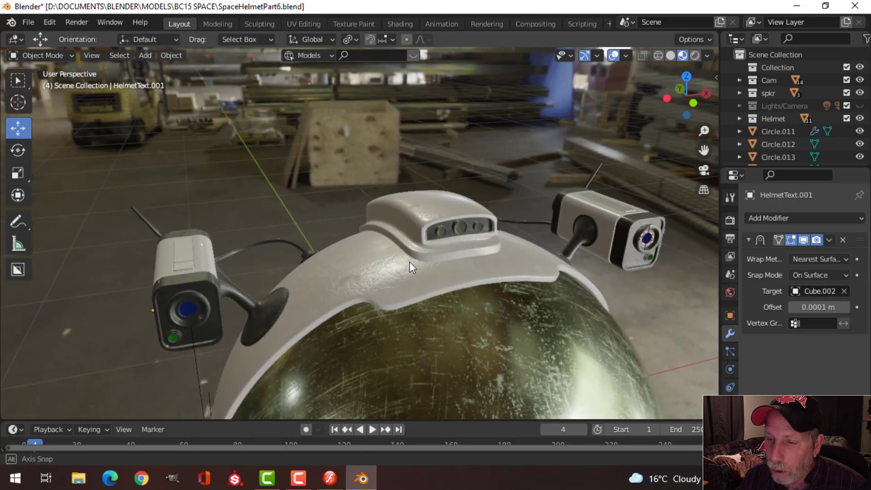
scroll(356, 284, down, 5)
middle_drag(439, 289, 407, 251)
scroll(407, 282, up, 8)
scroll(417, 265, up, 3)
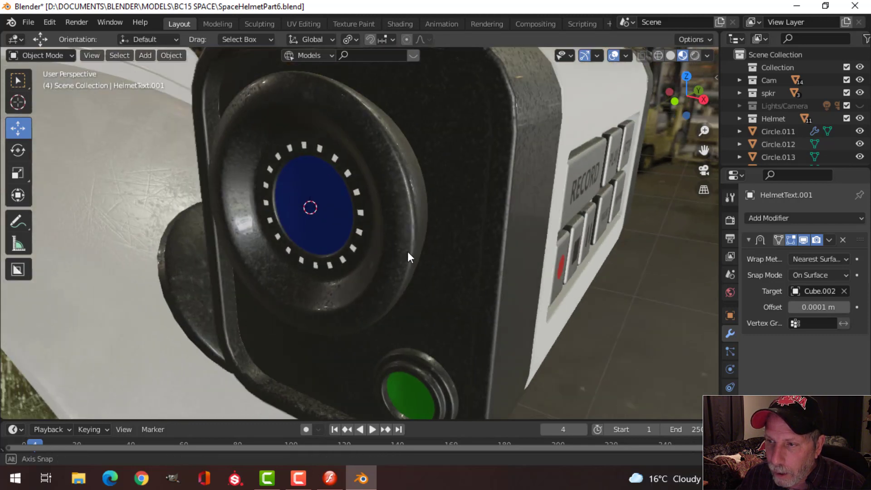
scroll(408, 252, up, 2)
click(353, 160)
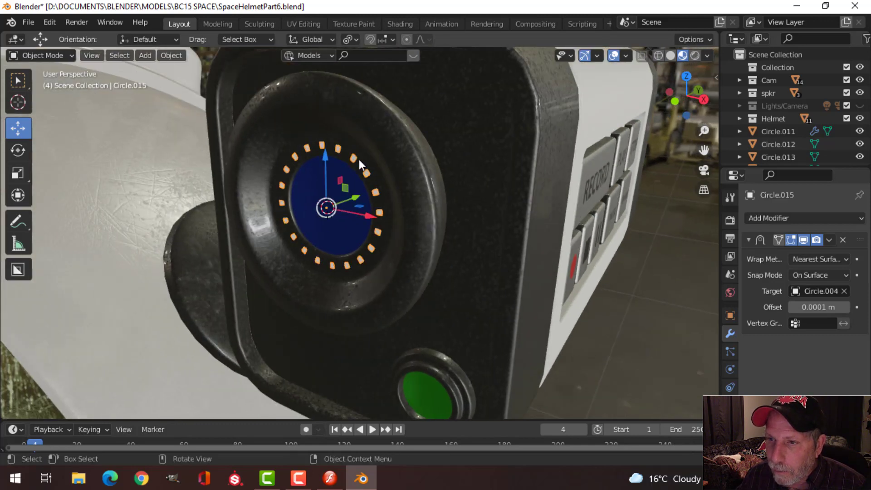
click(731, 422)
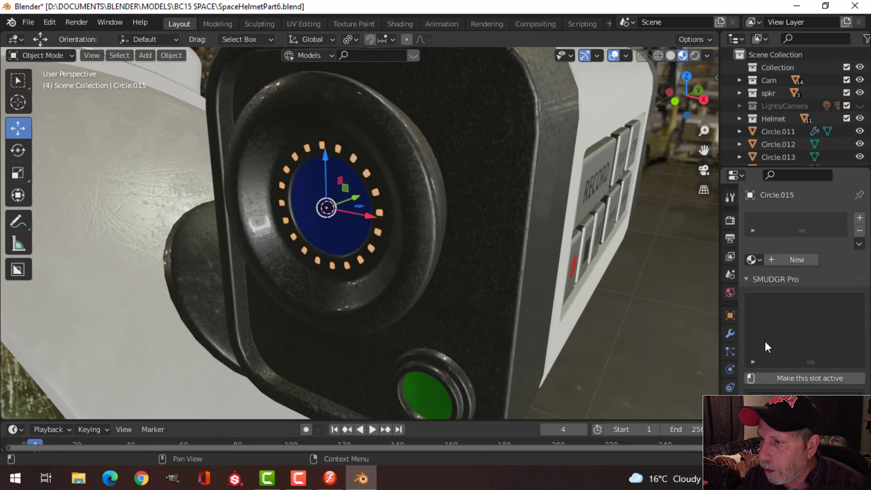
click(786, 258)
double_click(793, 221)
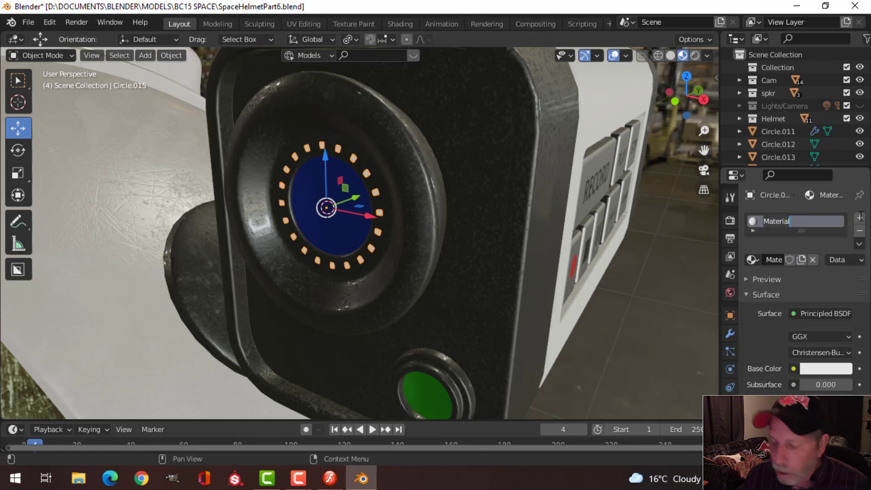
text(LensMarkers)
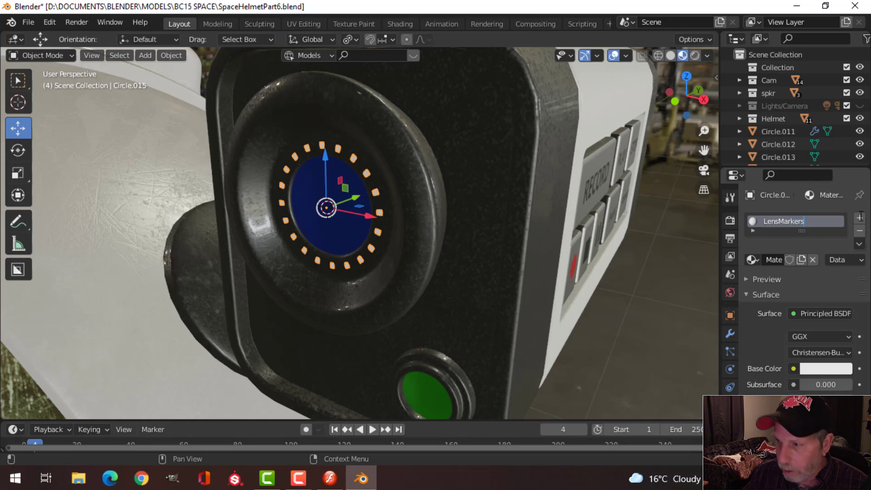
key(Return)
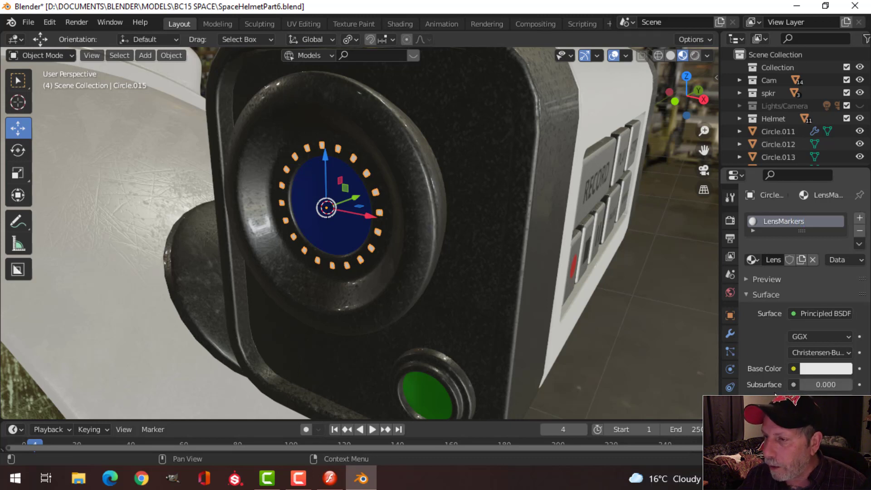
Step: Deselect everything and save the helmet file
scroll(810, 326, down, 4)
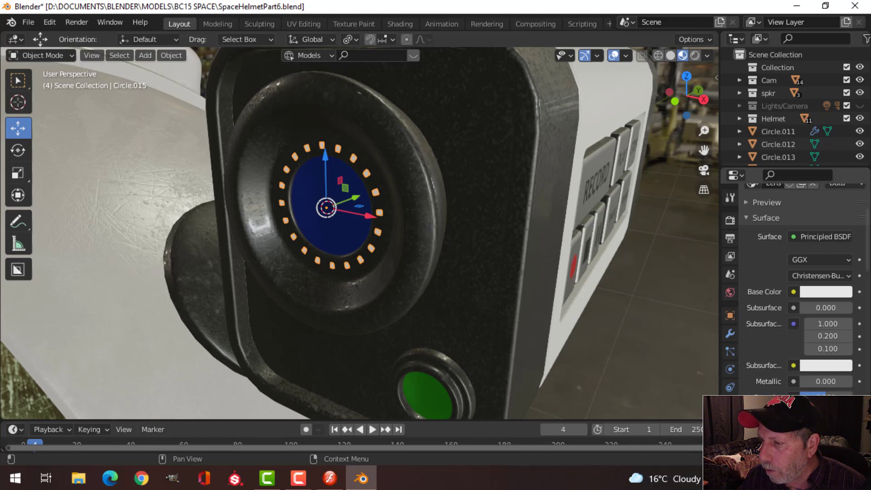
key(alt+a)
scroll(406, 228, up, 5)
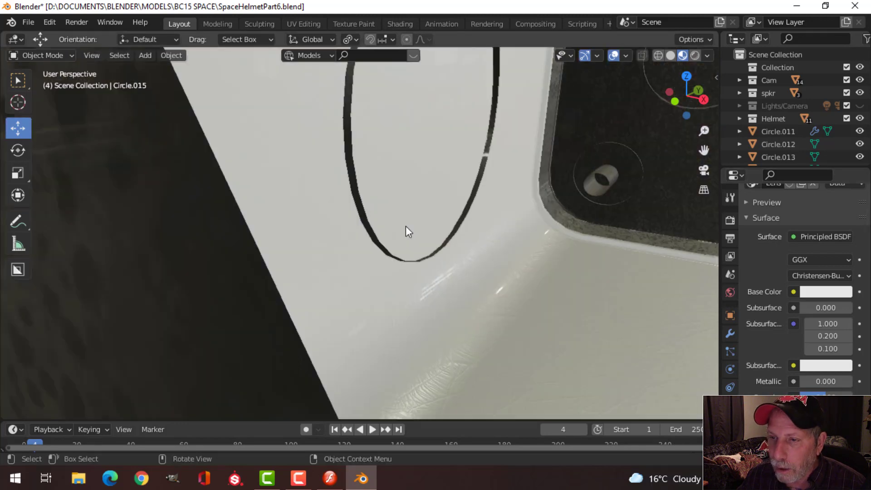
scroll(405, 228, down, 5)
scroll(405, 229, down, 10)
key(ctrl+s)
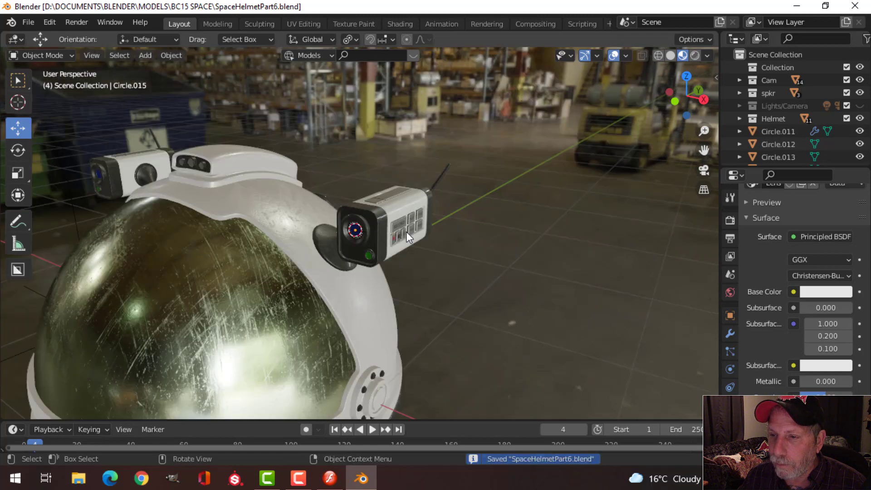
Step: Switch to the camera view, orbit it to show the marked lens from the front, and hide the viewport gizmos
key(KP_0)
scroll(358, 224, down, 2)
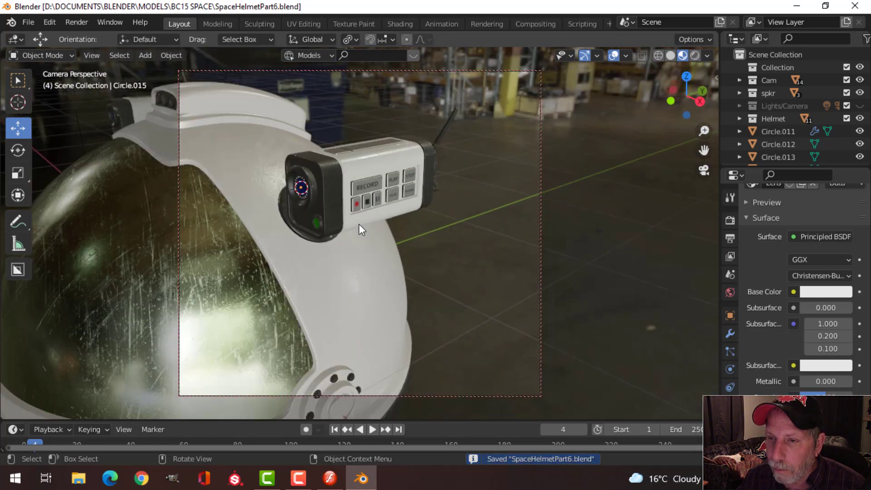
middle_drag(359, 224, 389, 224)
click(587, 55)
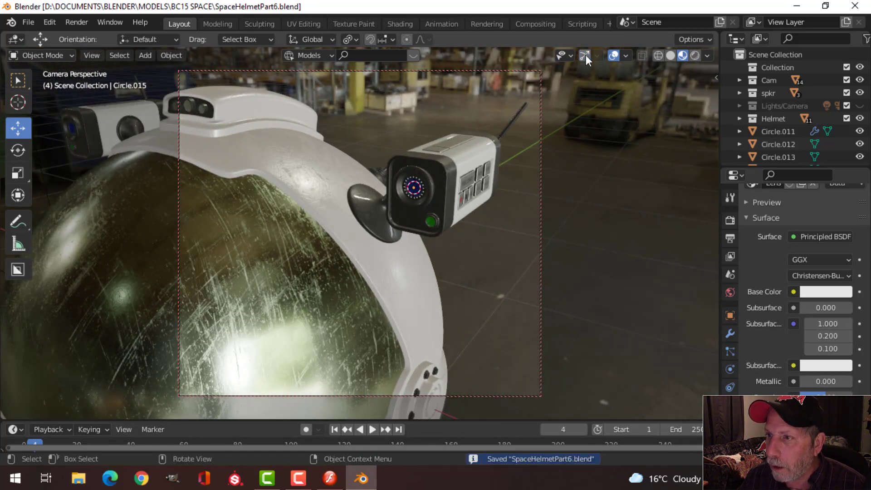
Step: Hide the overlays, render only a region around the side camera to check it, and restore the gizmos and overlays
click(617, 52)
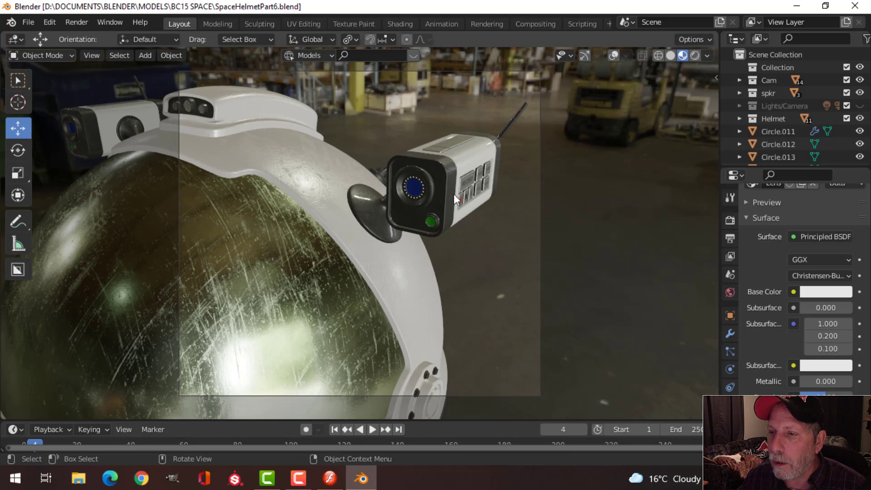
key(ctrl+b)
drag(369, 97, 515, 286)
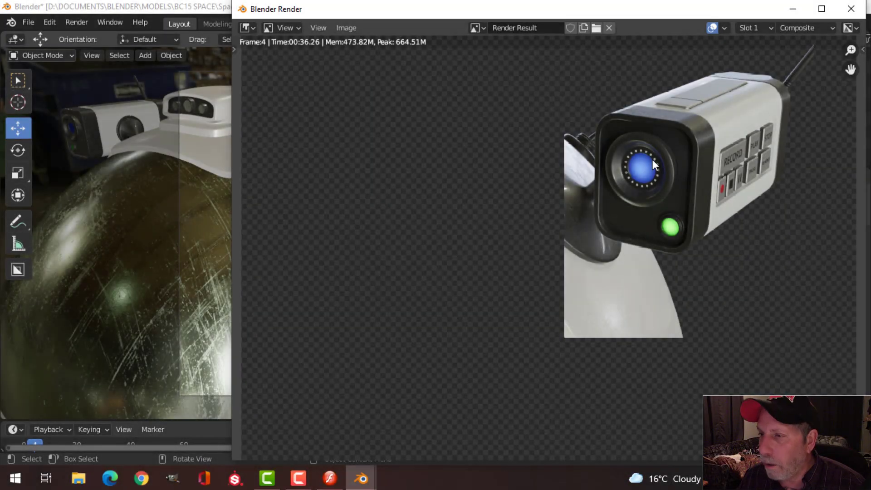
key(Escape)
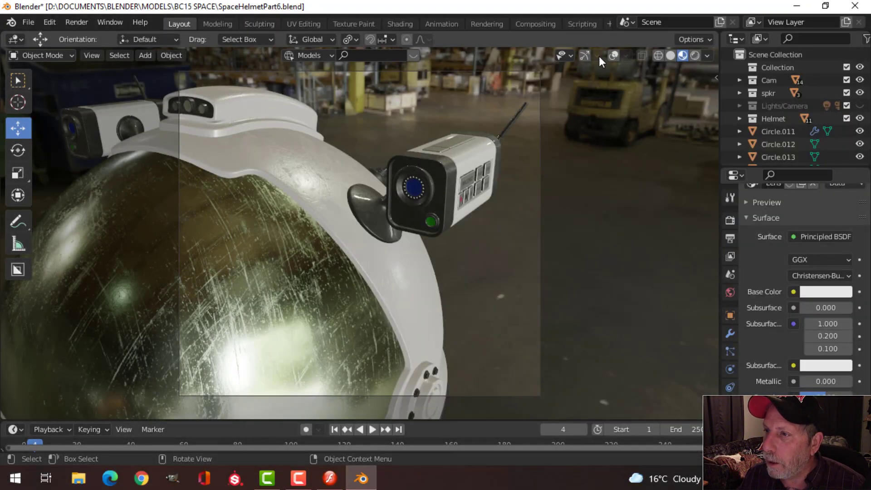
click(584, 56)
click(613, 56)
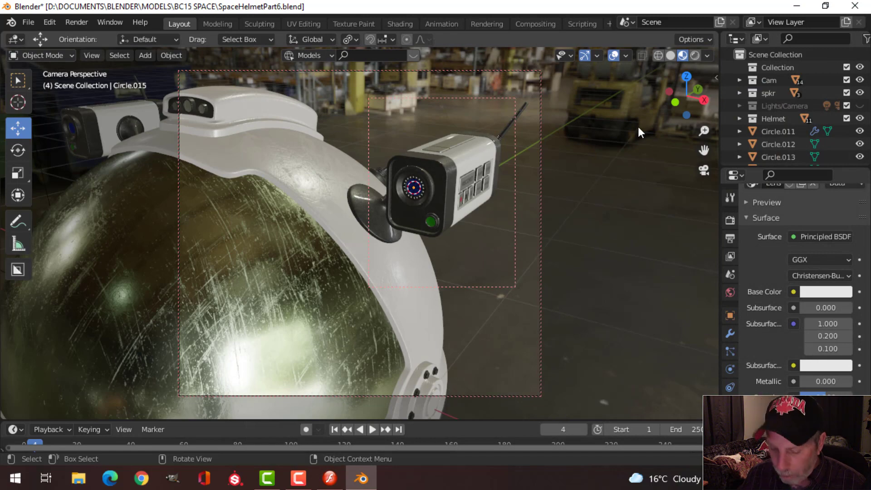
Step: Leave the camera view, scale the ring of white markings around the lens up by about 1.015, and save the helmet file
key(KP_0)
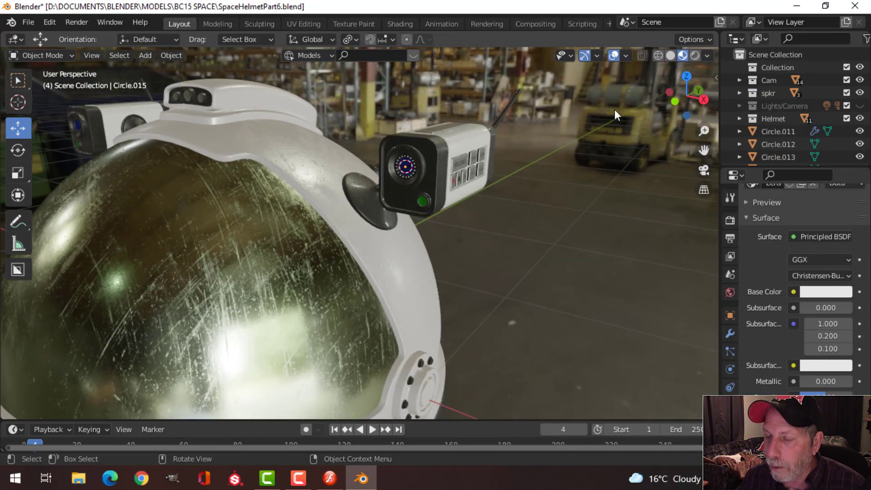
scroll(509, 152, up, 3)
shift+middle_drag(508, 151, 418, 228)
scroll(335, 254, up, 1)
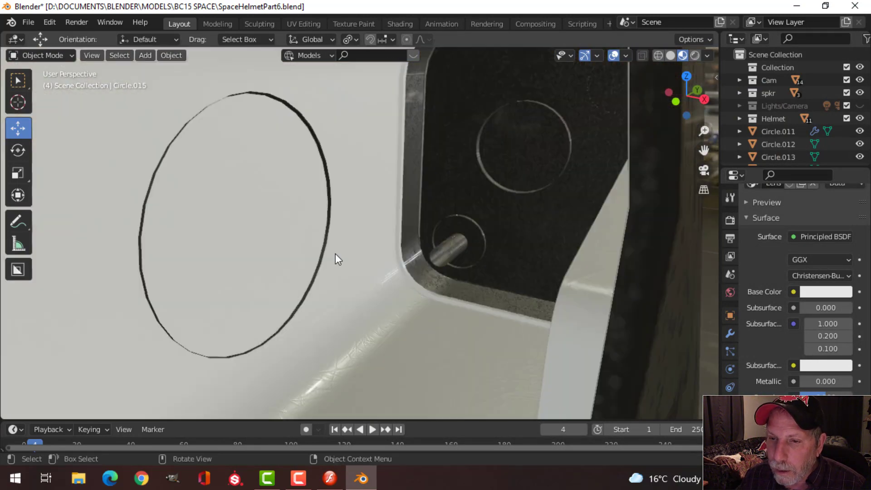
shift+middle_drag(336, 254, 343, 243)
scroll(296, 234, down, 1)
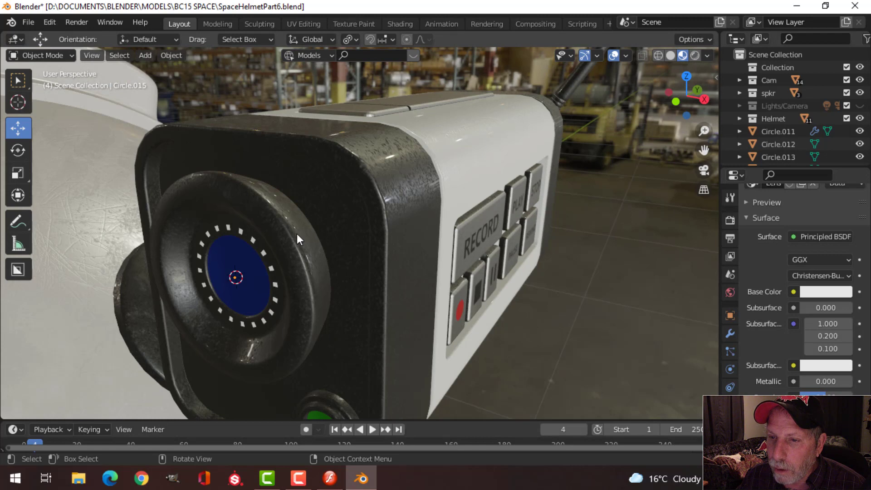
click(241, 233)
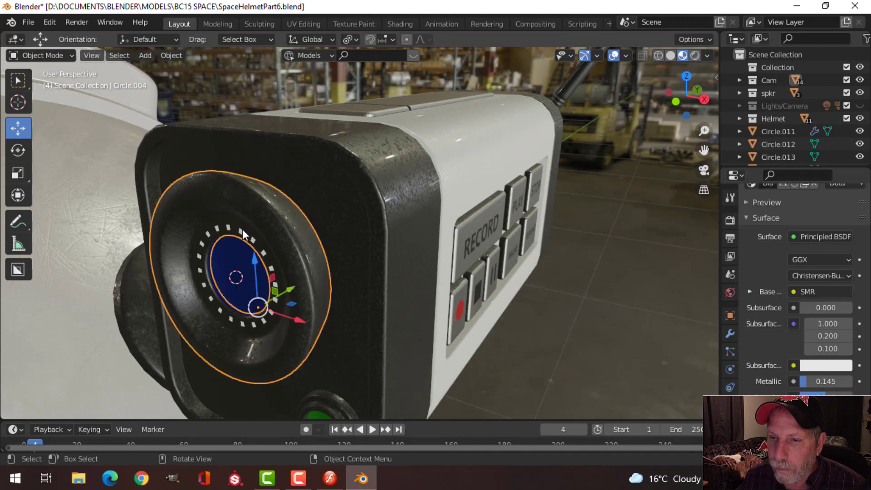
click(242, 229)
scroll(305, 233, up, 3)
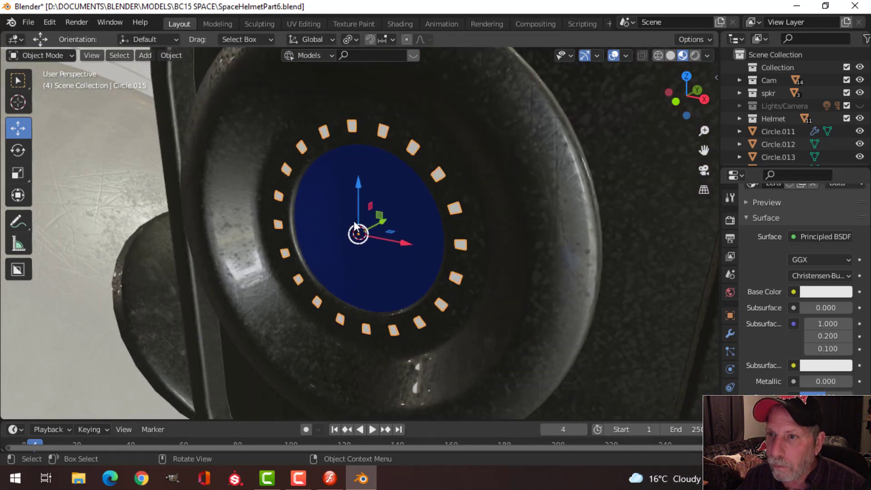
middle_drag(355, 226, 324, 177)
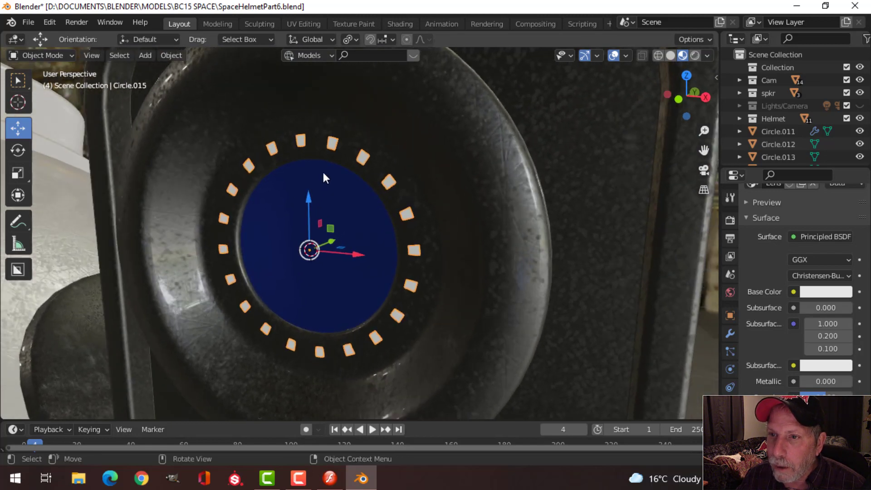
click(348, 40)
click(367, 94)
key(s)
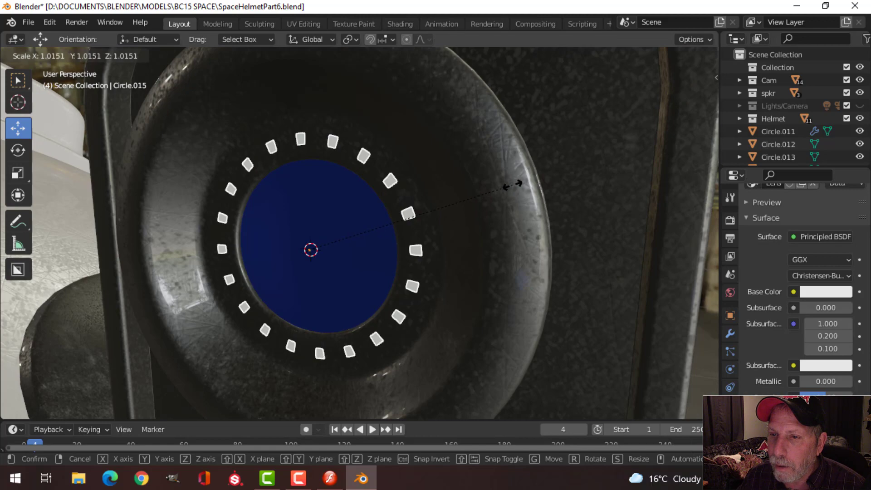
click(516, 189)
scroll(497, 189, down, 2)
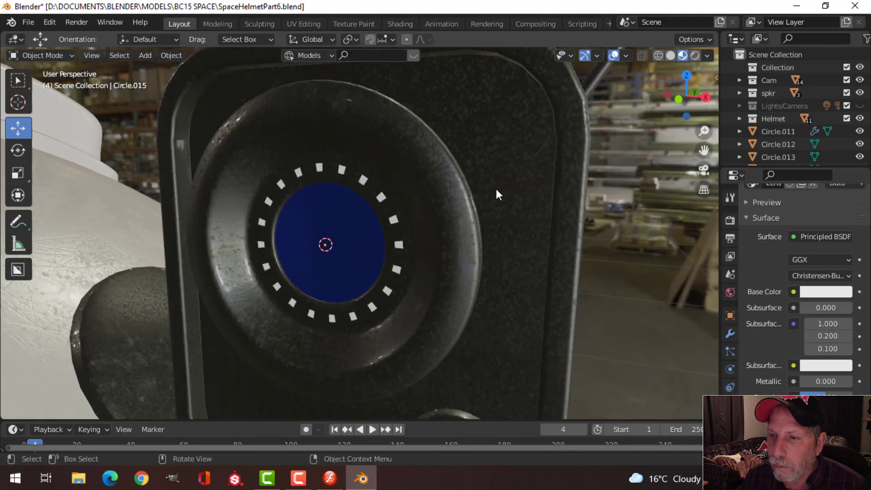
middle_drag(497, 189, 515, 184)
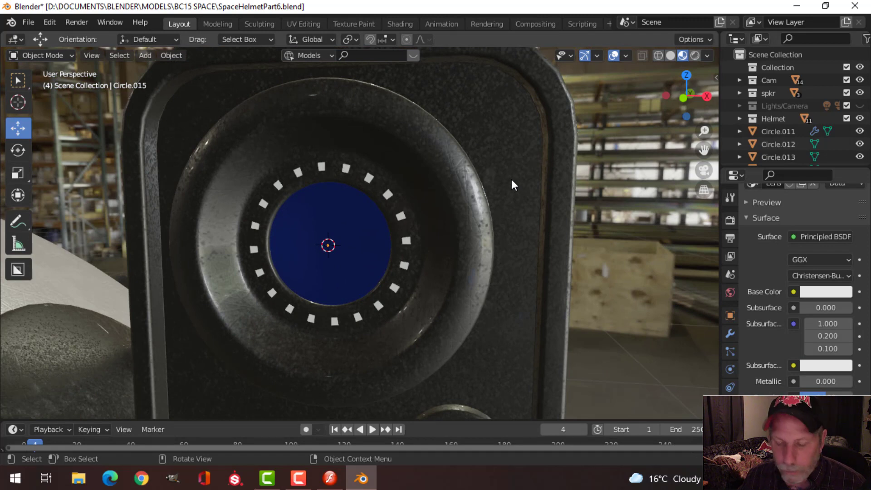
key(ctrl+s)
Step: Add a Mirror modifier on the X axis to the ring of lens markings, using the helmet's Sphere as mirror object
scroll(510, 180, down, 6)
middle_drag(481, 205, 511, 232)
scroll(511, 227, up, 2)
shift+middle_drag(563, 204, 466, 228)
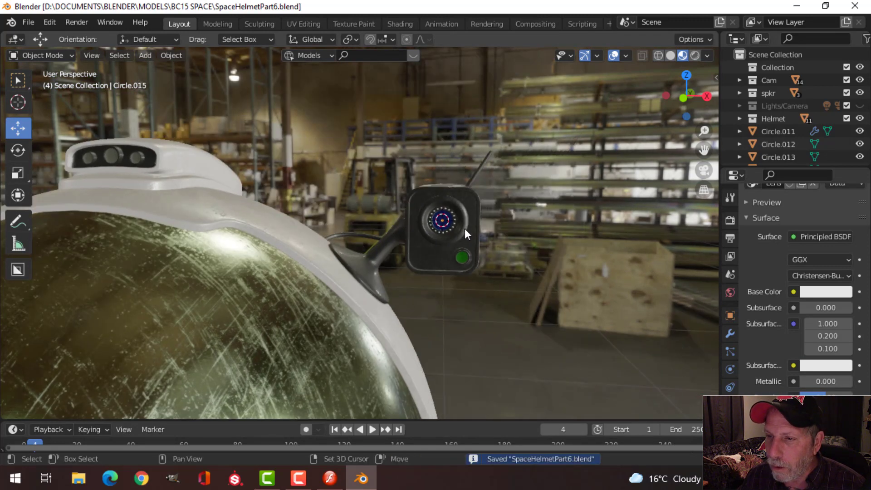
scroll(499, 221, up, 3)
middle_drag(535, 215, 513, 212)
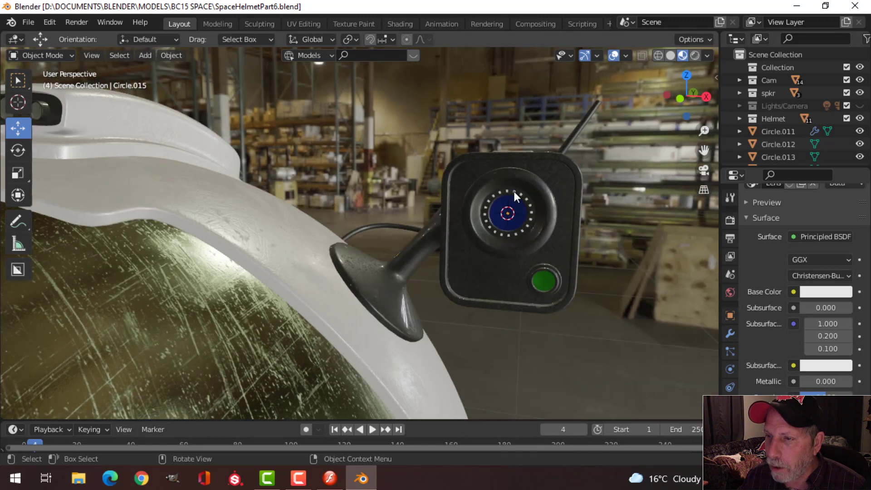
click(514, 192)
click(514, 192)
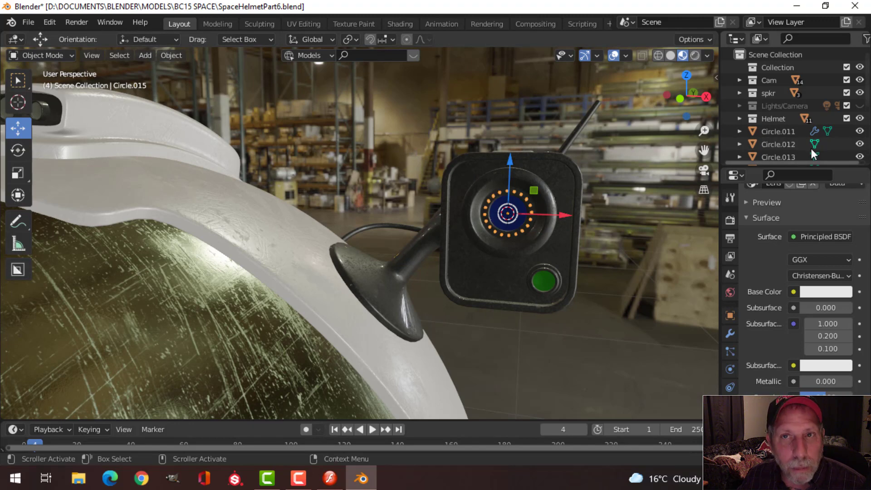
middle_drag(645, 180, 545, 275)
click(731, 333)
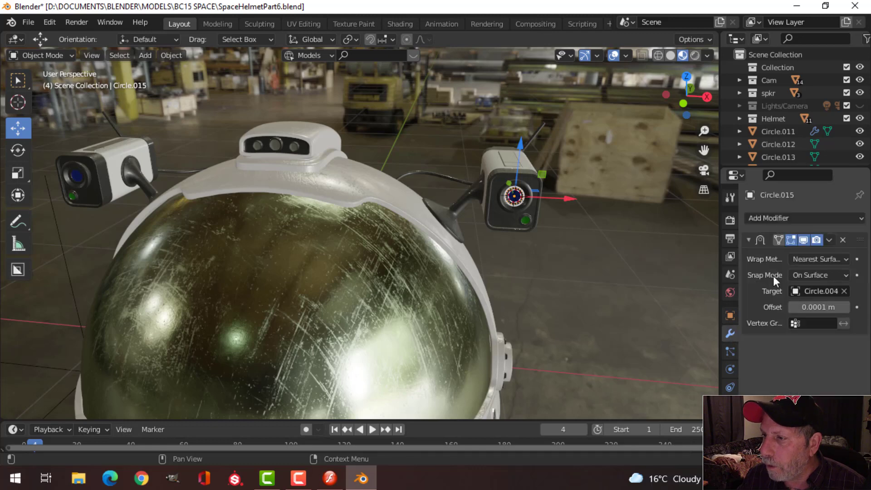
click(749, 239)
click(764, 221)
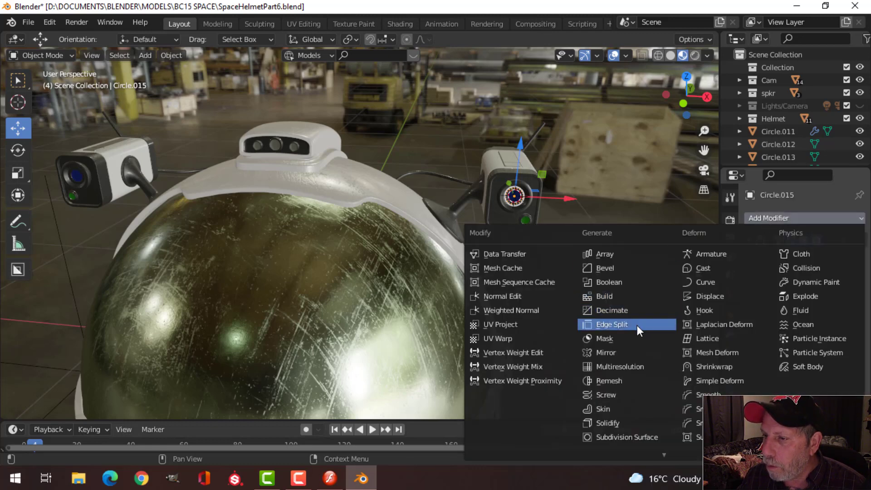
click(630, 353)
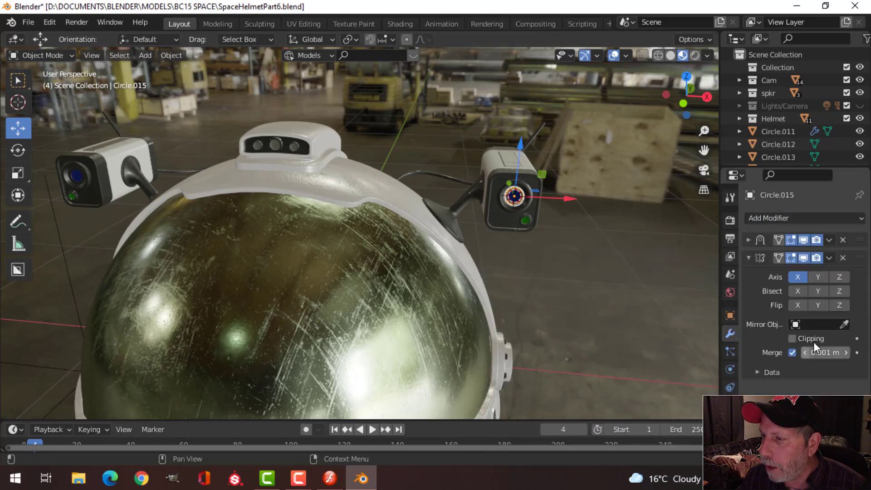
click(845, 324)
click(304, 168)
Step: Check the mirrored lens markings on the opposite camera and save the helmet file
middle_drag(244, 234, 351, 223)
scroll(326, 215, up, 5)
key(ctrl+s)
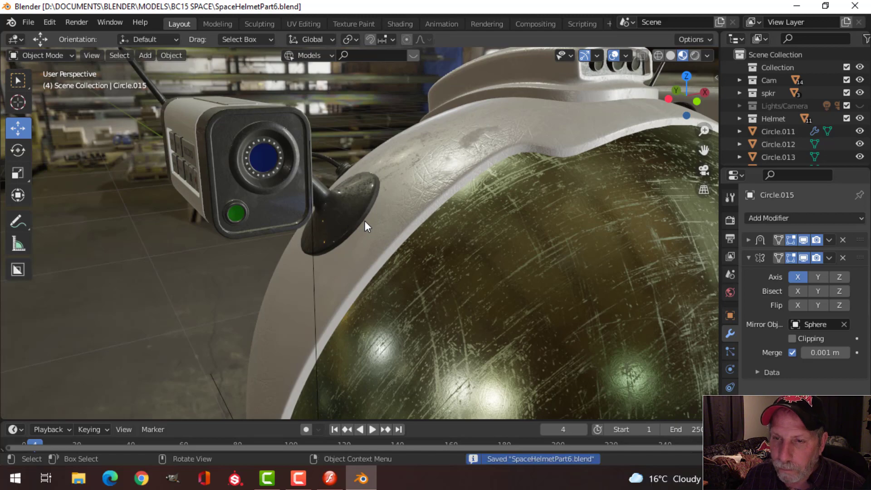
middle_drag(365, 221, 429, 195)
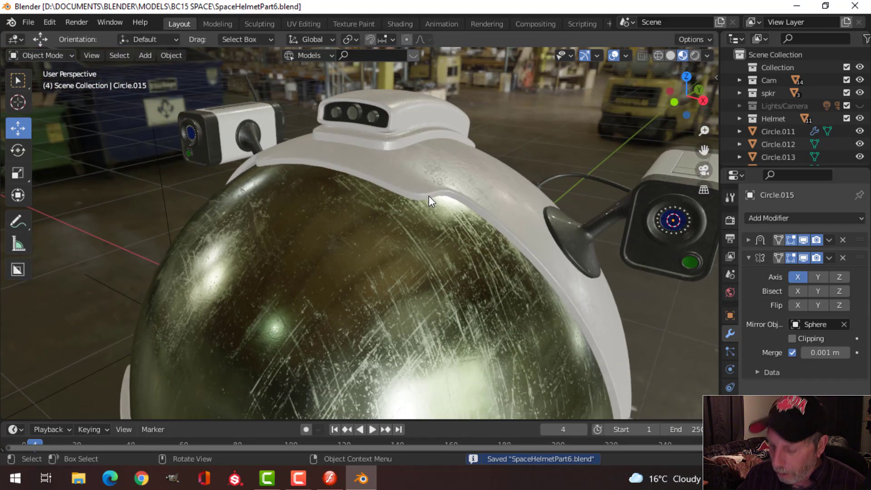
Step: Return to the camera view, clear the render region, and reframe the camera to show the whole helmet
key(KP_0)
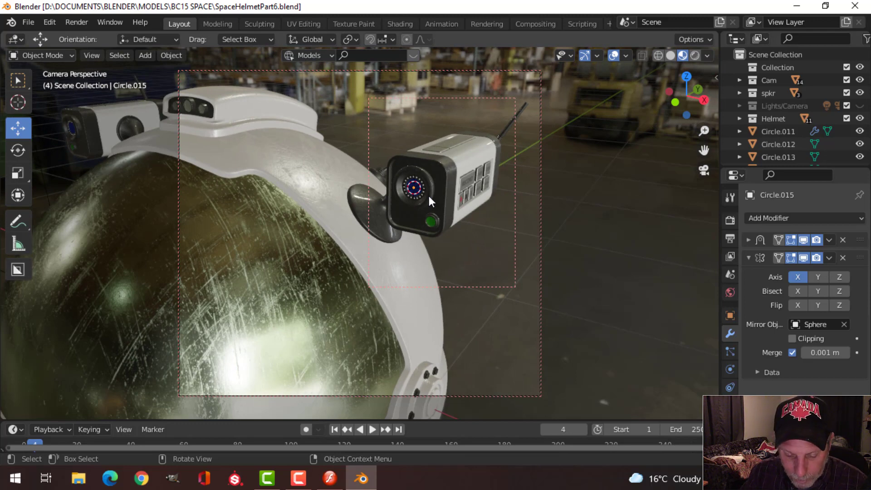
key(ctrl+alt+b)
scroll(415, 206, down, 3)
middle_drag(414, 206, 441, 184)
key(ctrl+s)
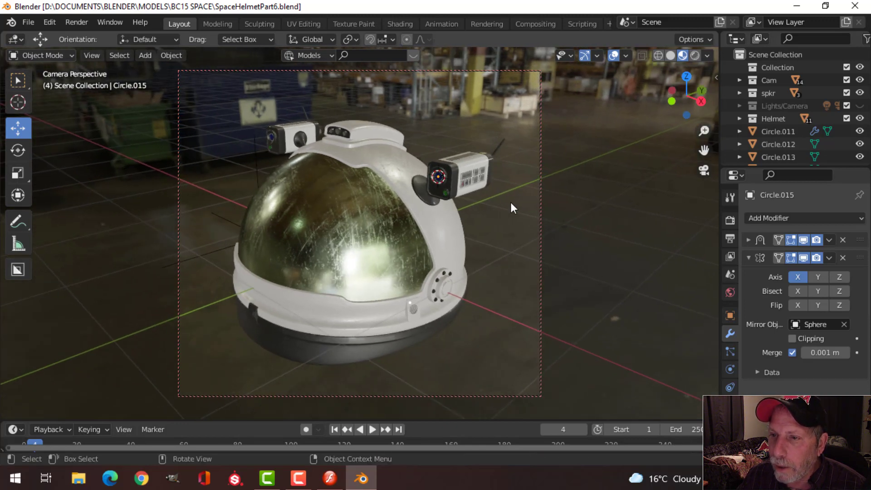
Step: Save the file, render the whole helmet from the camera view, and close the render window
key(ctrl+s)
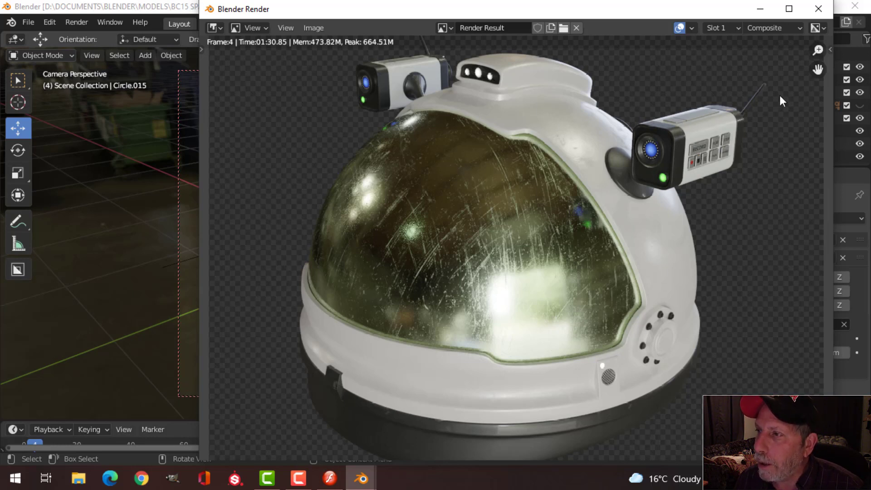
click(818, 9)
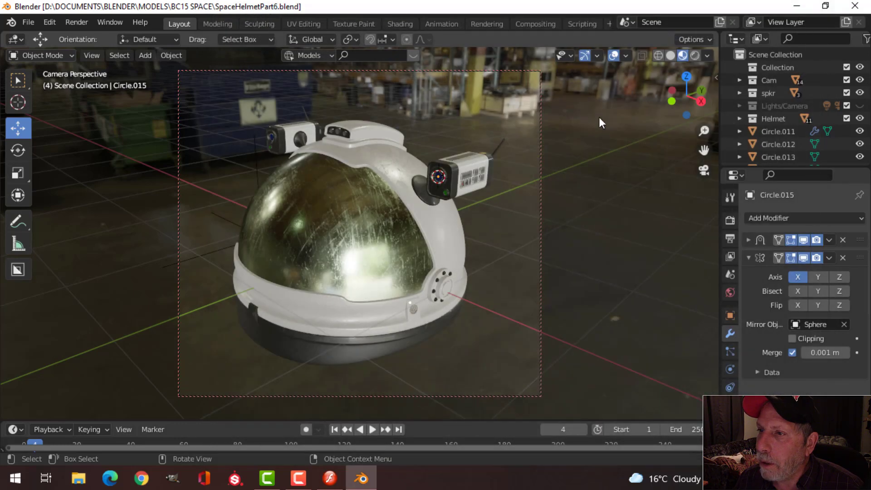
Step: Switch to the Compositing workspace and look over the Glare node setup on top of the rendered helmet
click(532, 24)
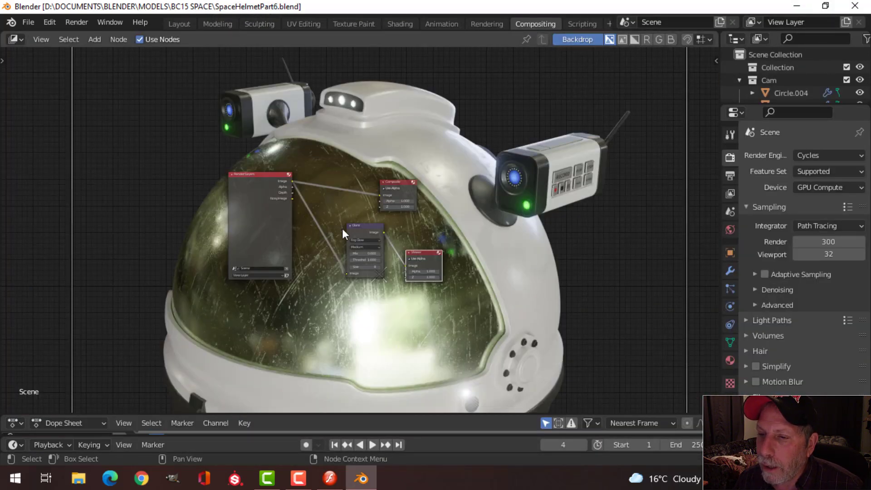
scroll(369, 252, up, 4)
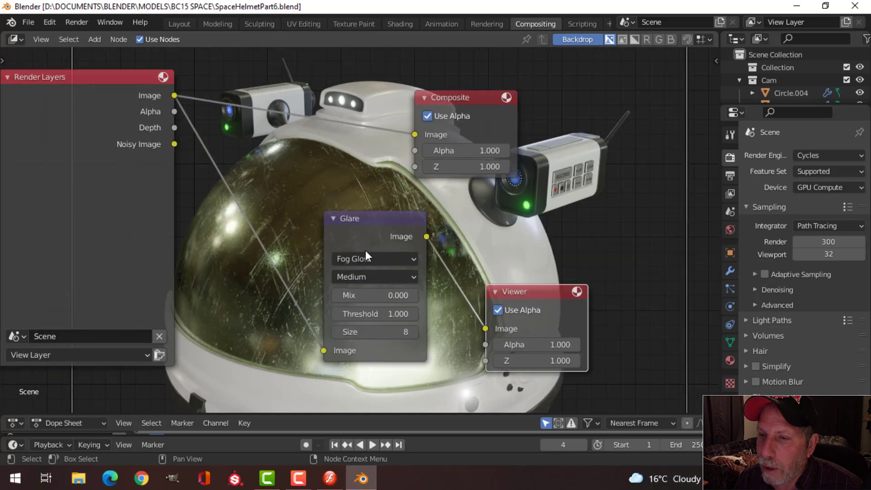
scroll(366, 249, down, 5)
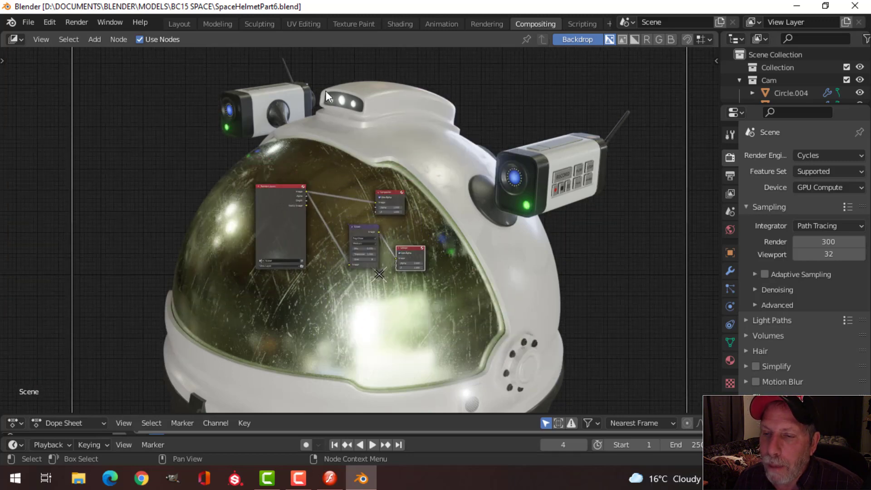